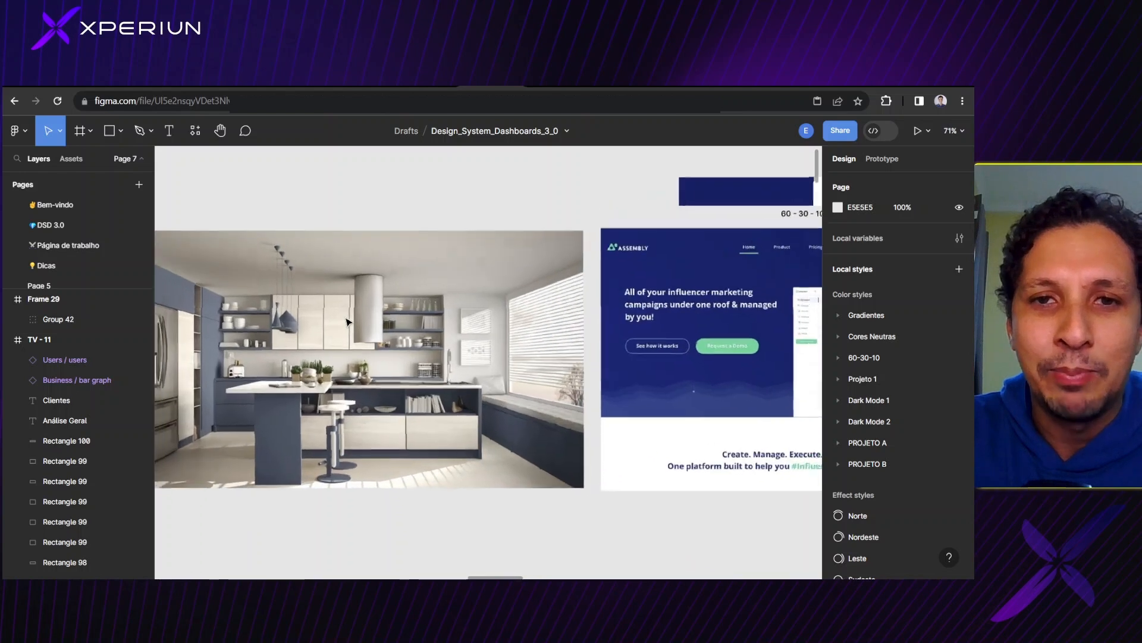
- Examine the 60-30-10 color proportions in the kitchen photo and the Assembly landing page with its color bar
scroll(348, 321, left, 1)
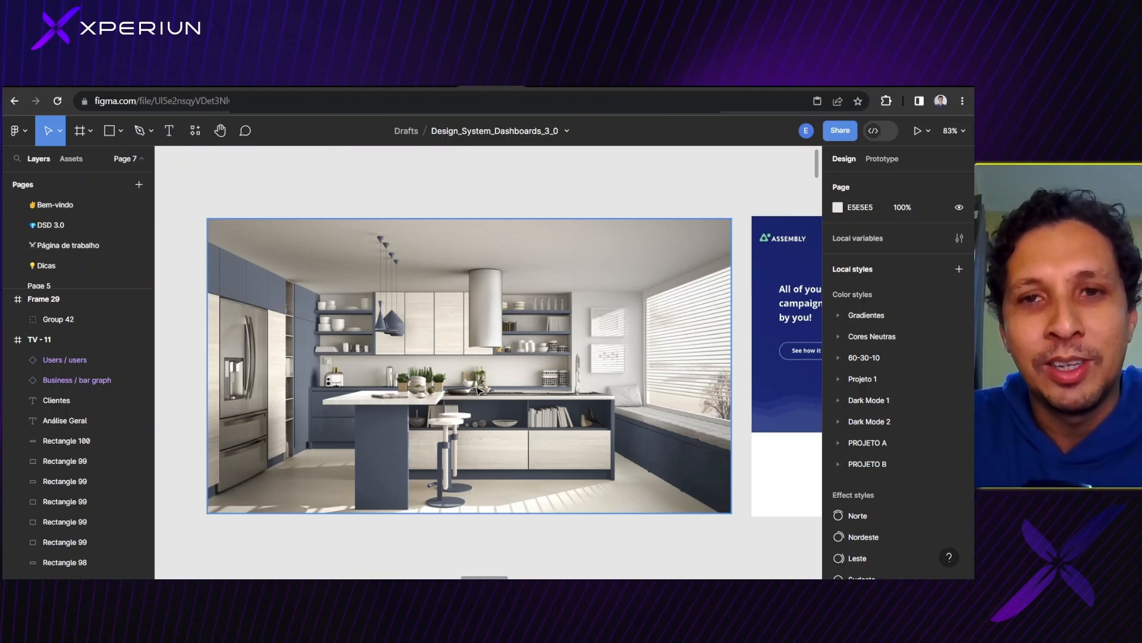
scroll(545, 390, right, 4)
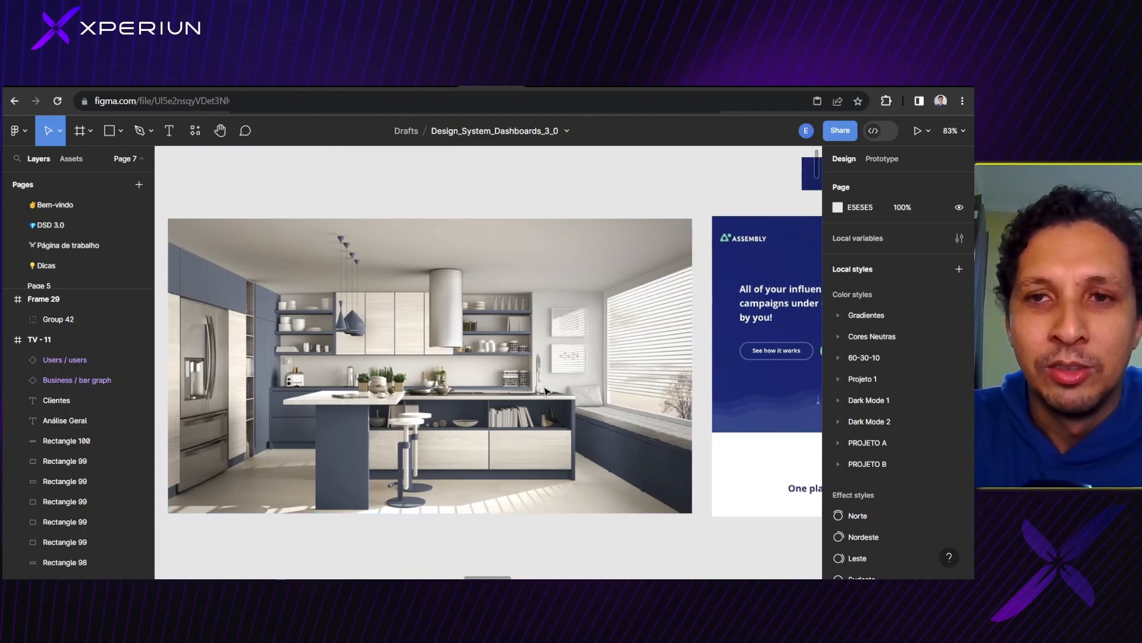
scroll(545, 390, right, 5)
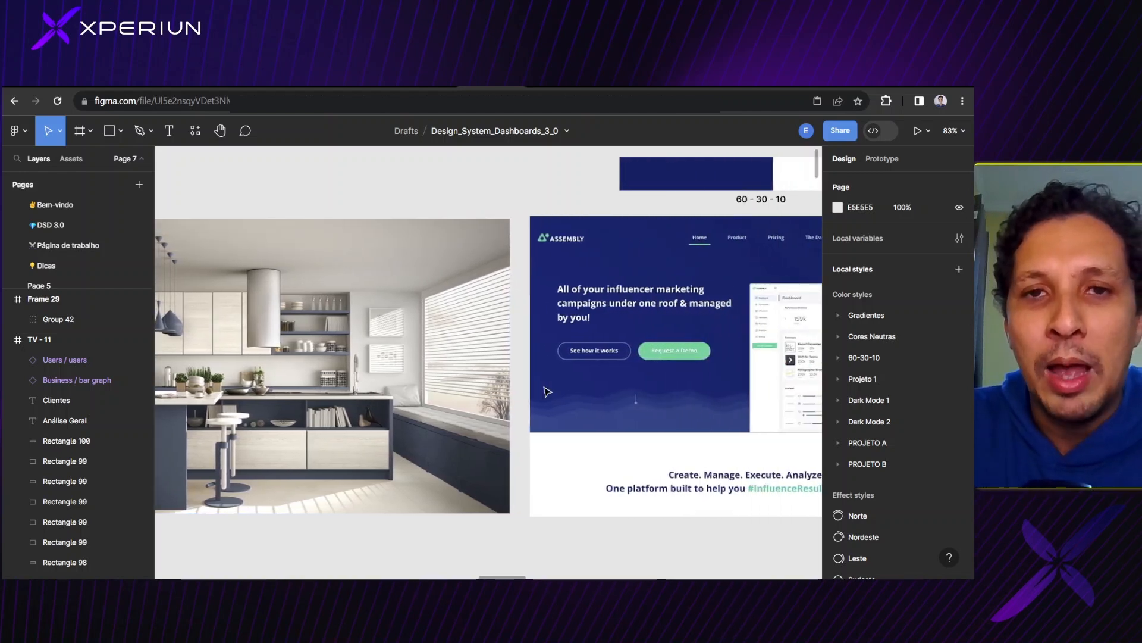
scroll(547, 391, right, 4)
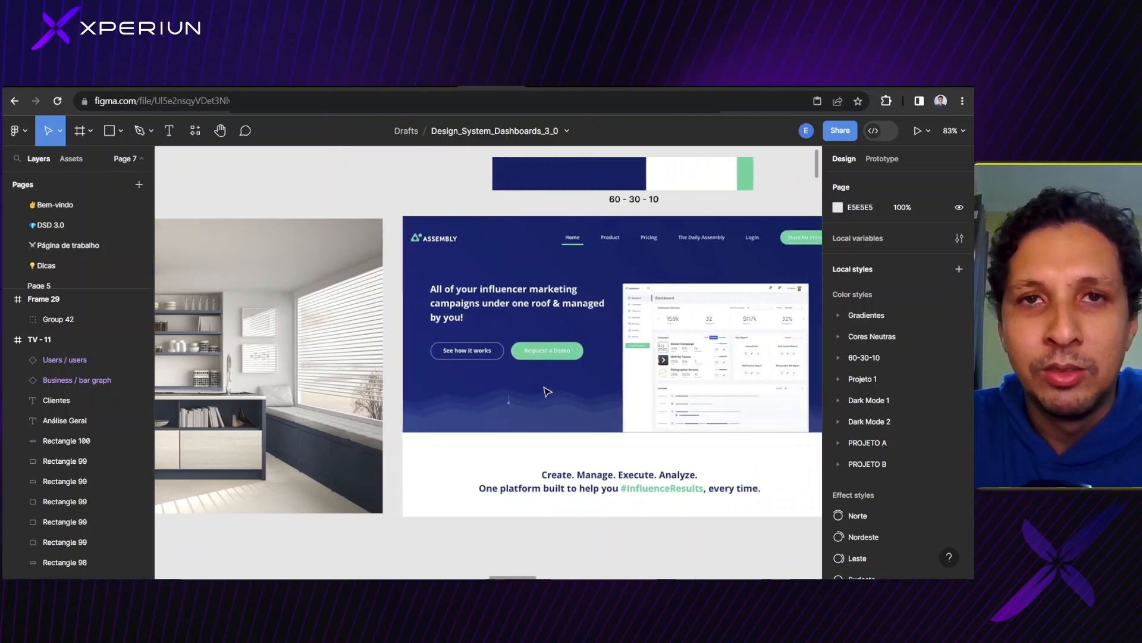
scroll(547, 391, right, 5)
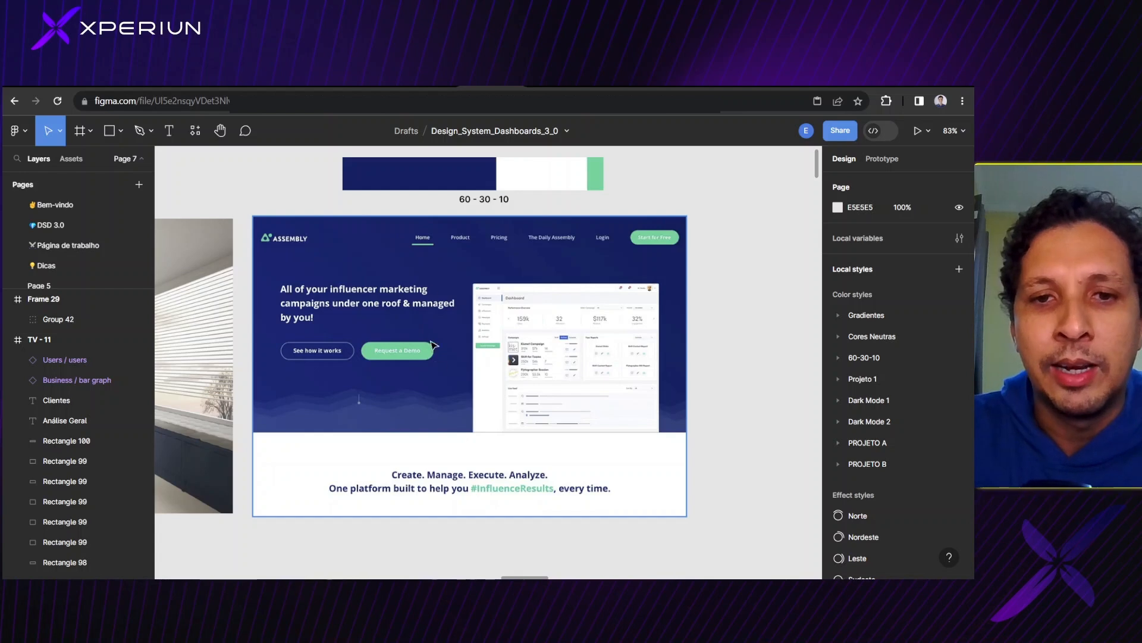
scroll(439, 370, down, 1)
scroll(439, 370, up, 2)
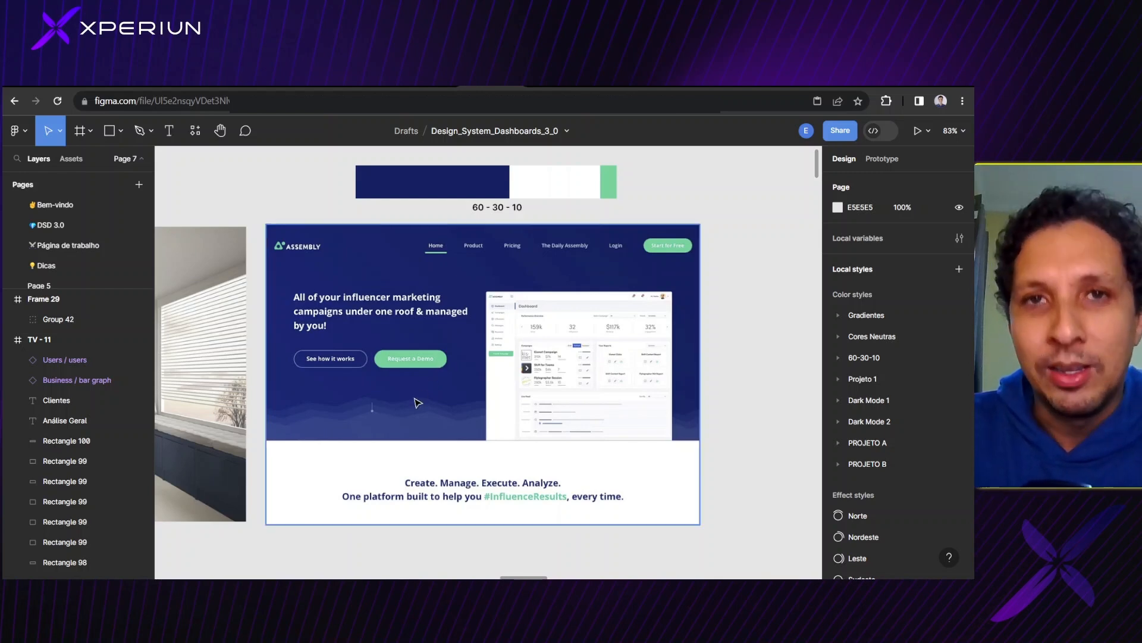
- Examine how the dominant, secondary and accent colors are distributed in the purple wefha calendar dashboard
scroll(416, 403, down, 3)
scroll(417, 403, left, 3)
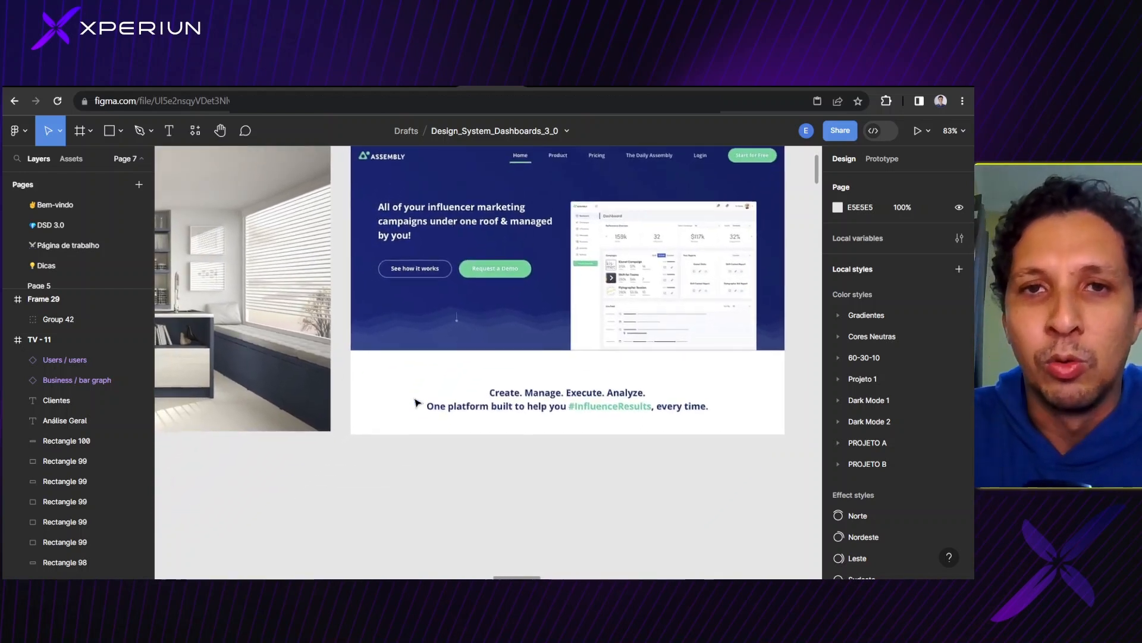
scroll(416, 403, down, 1)
scroll(417, 403, left, 1)
scroll(417, 403, down, 3)
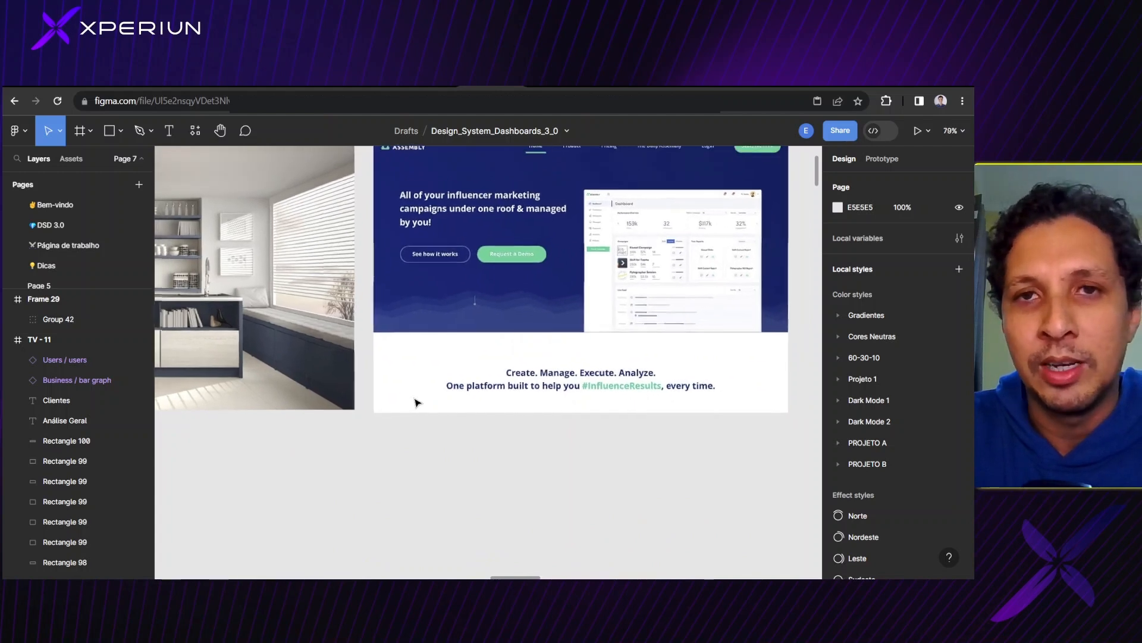
scroll(417, 403, down, 10)
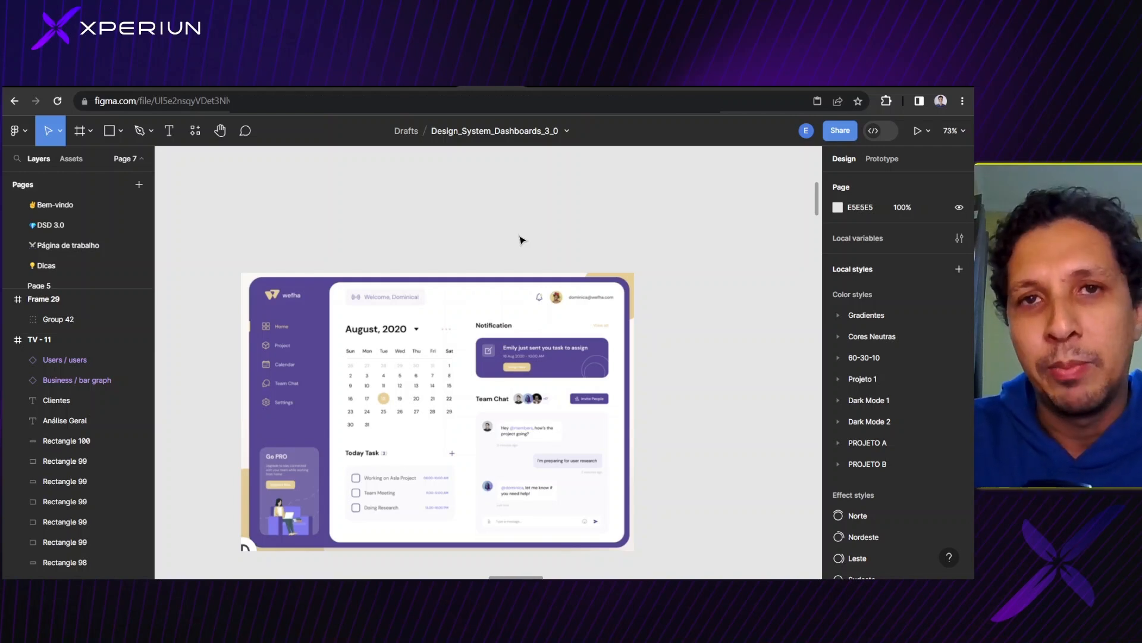
scroll(522, 240, down, 1)
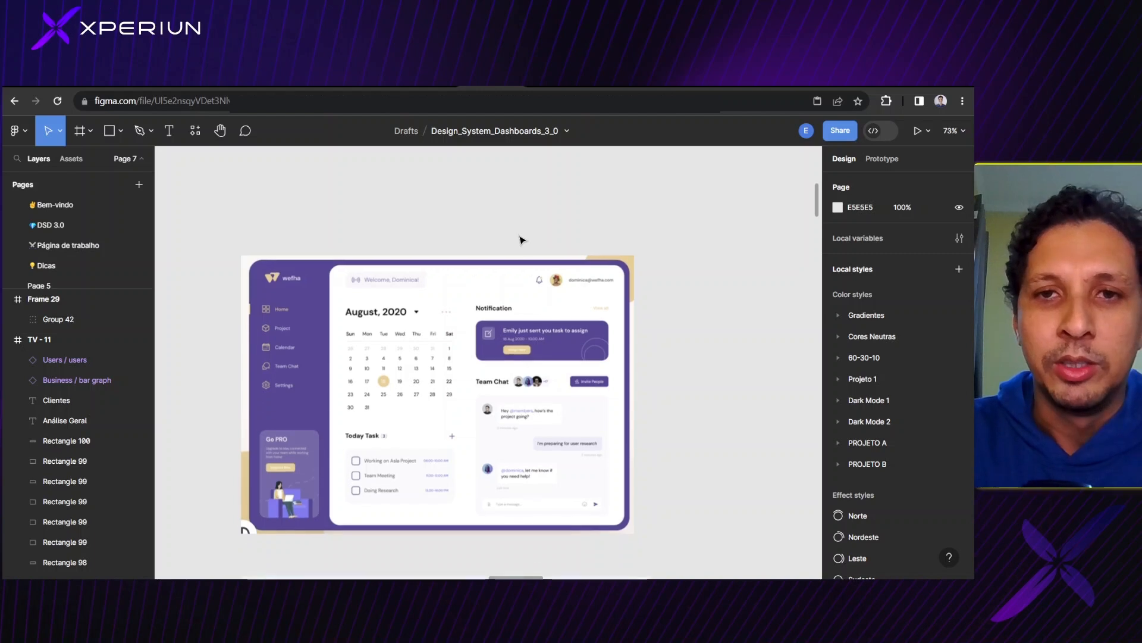
scroll(522, 239, down, 1)
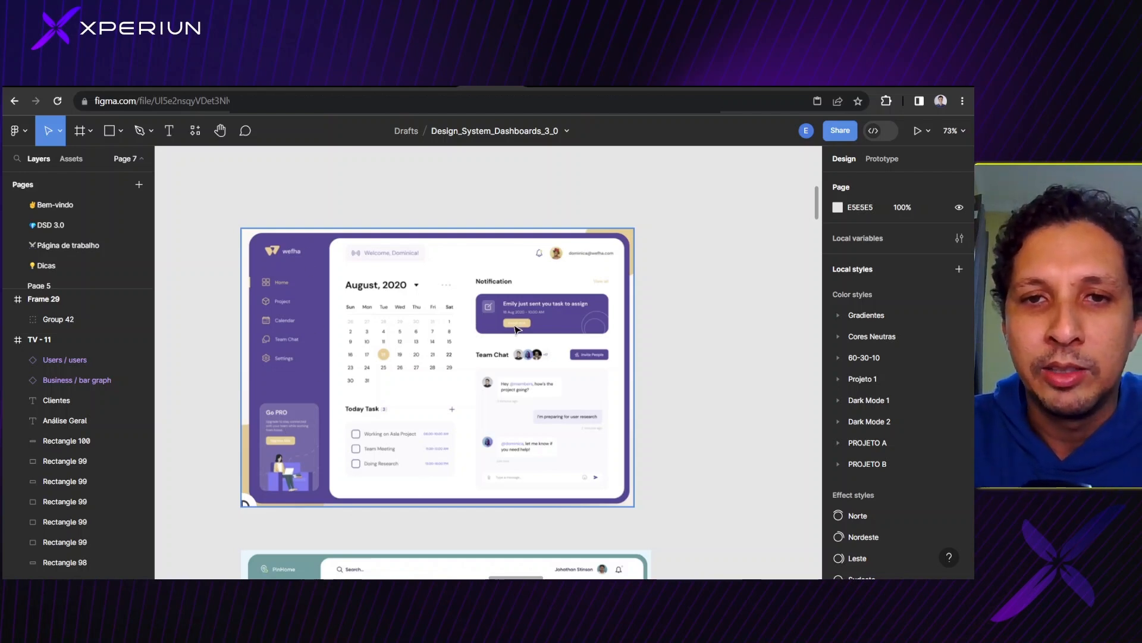
scroll(516, 328, up, 3)
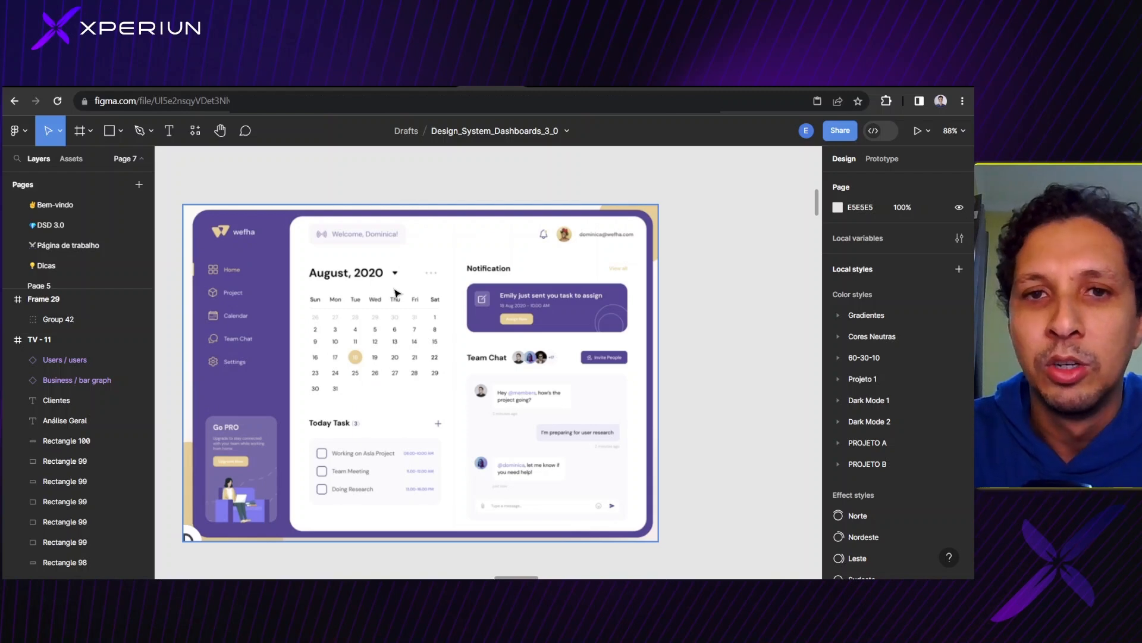
- Examine the color distribution in the teal PinHome My Bookings dashboard and the red Profile Growth dashboard
scroll(396, 293, down, 6)
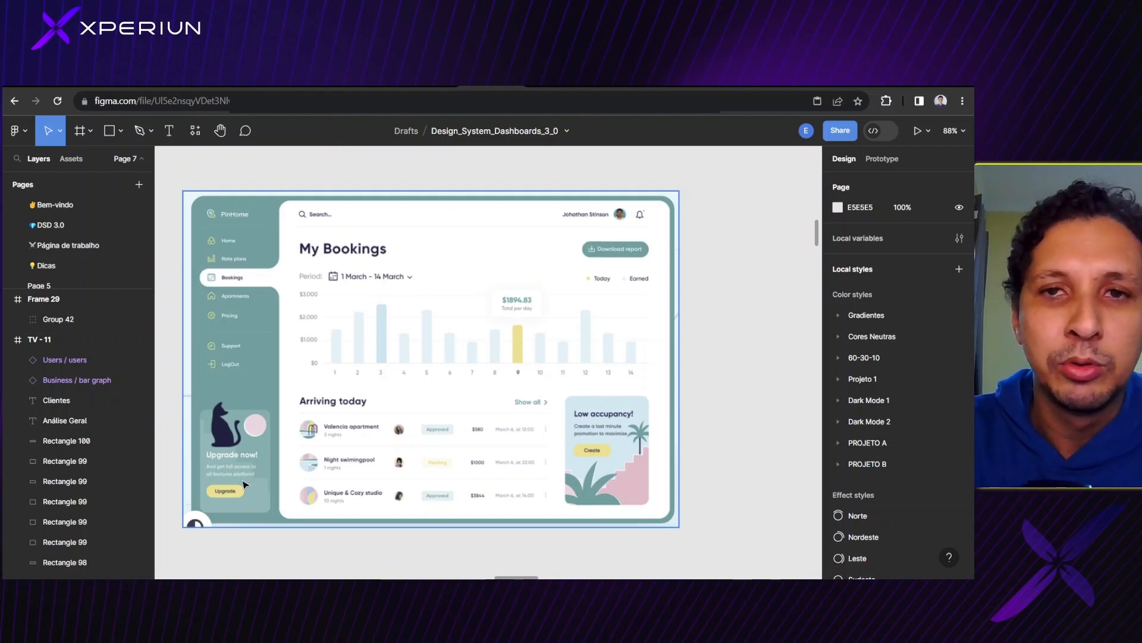
scroll(593, 375, down, 3)
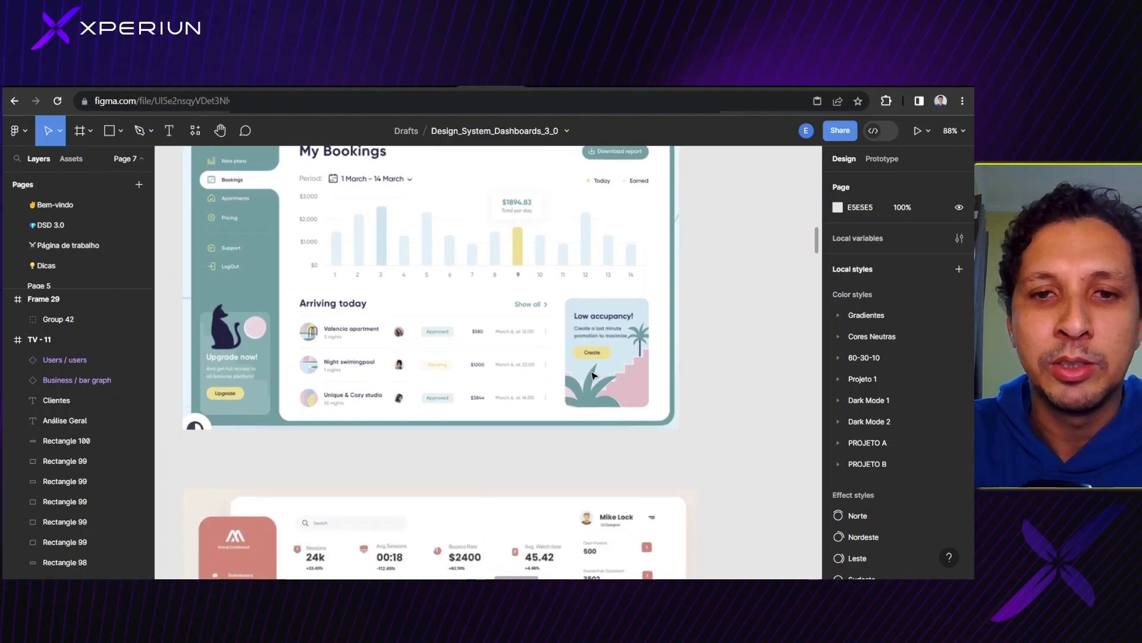
scroll(592, 375, down, 8)
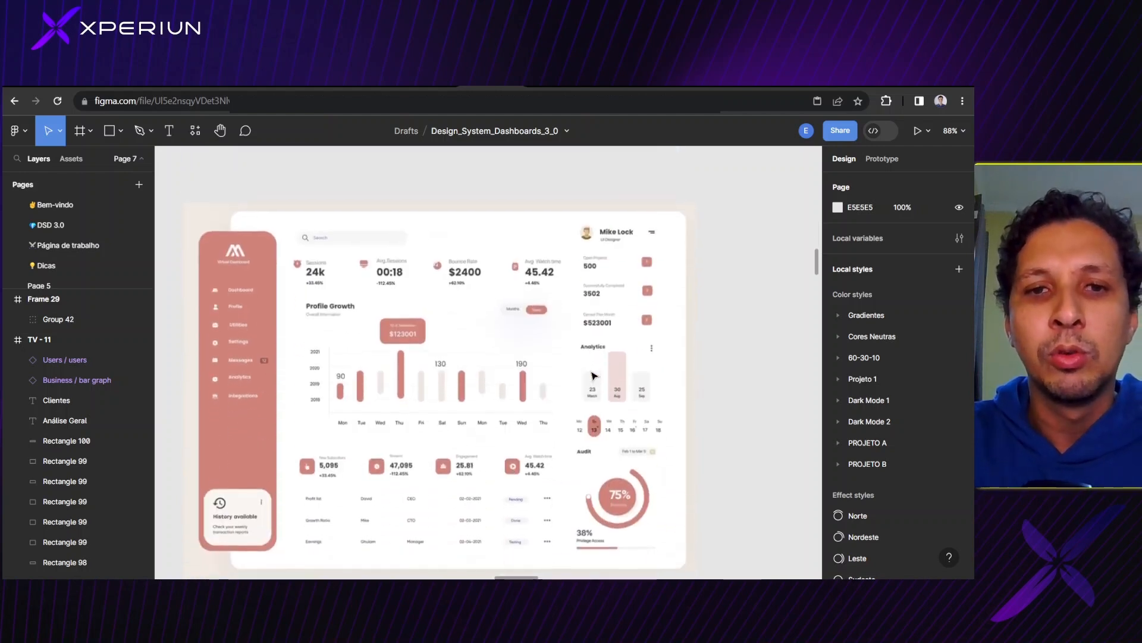
scroll(592, 375, down, 1)
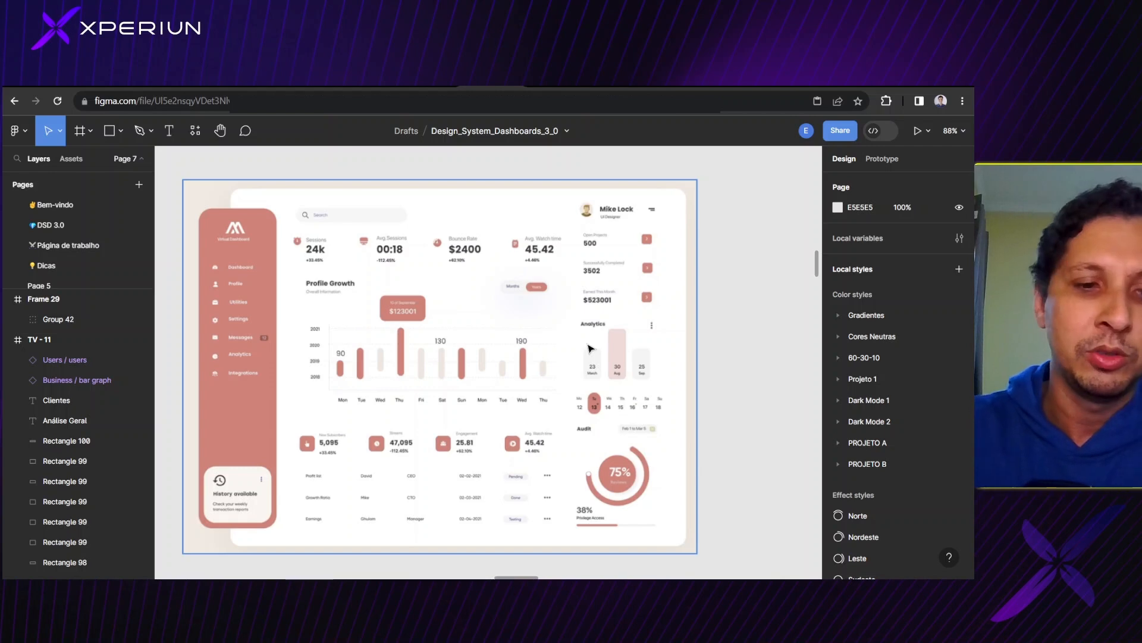
scroll(591, 348, down, 1)
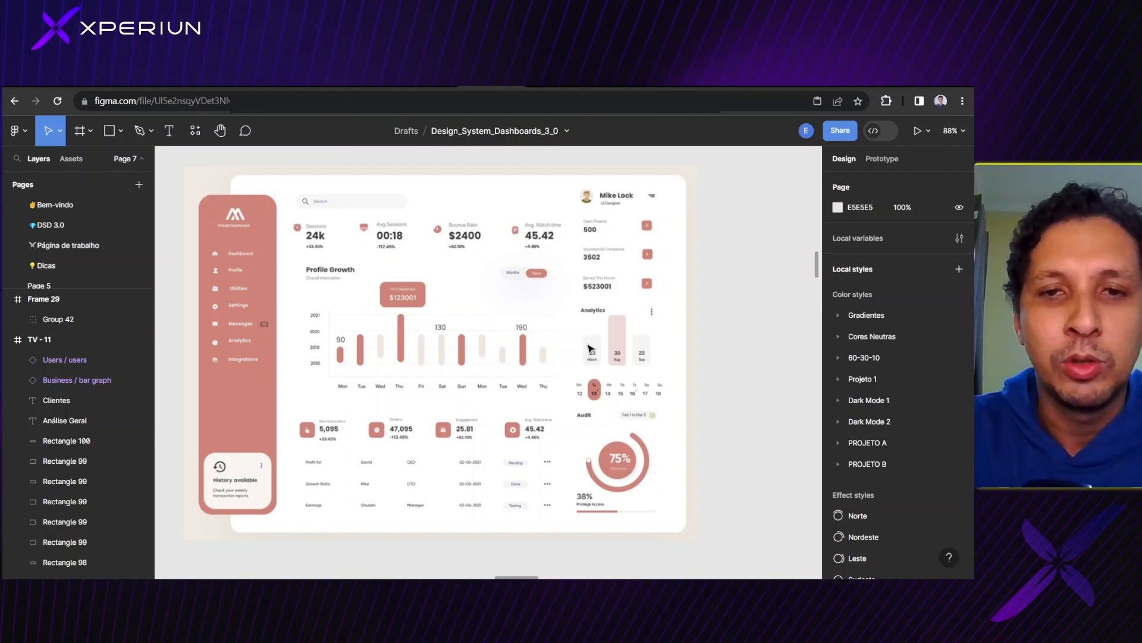
scroll(590, 348, down, 1)
scroll(591, 348, up, 6)
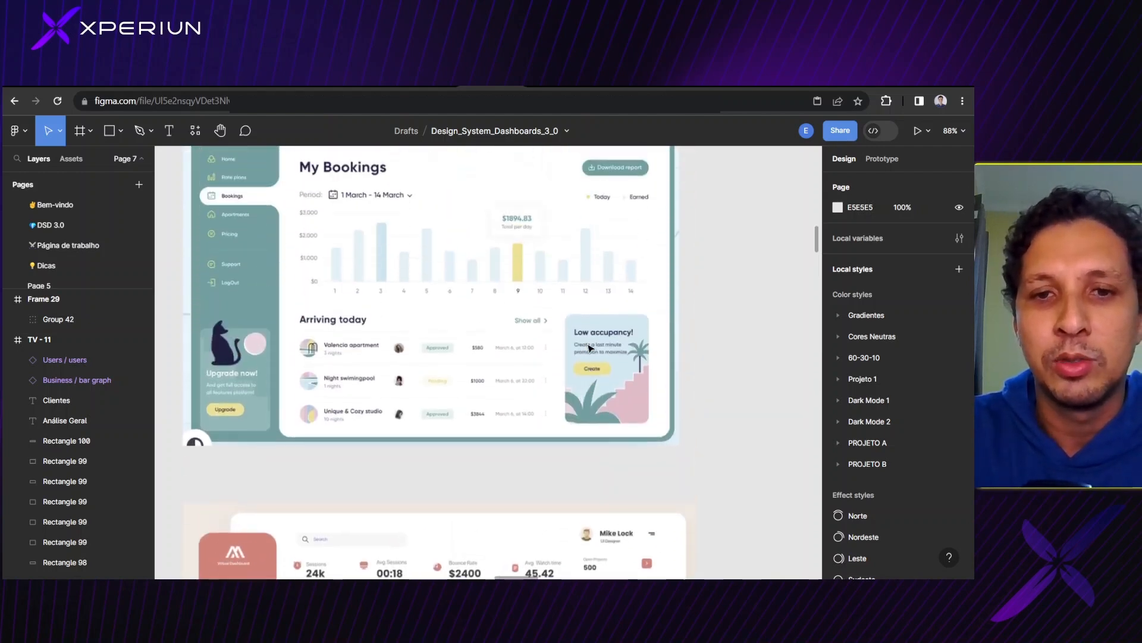
scroll(589, 348, down, 3)
scroll(590, 349, up, 4)
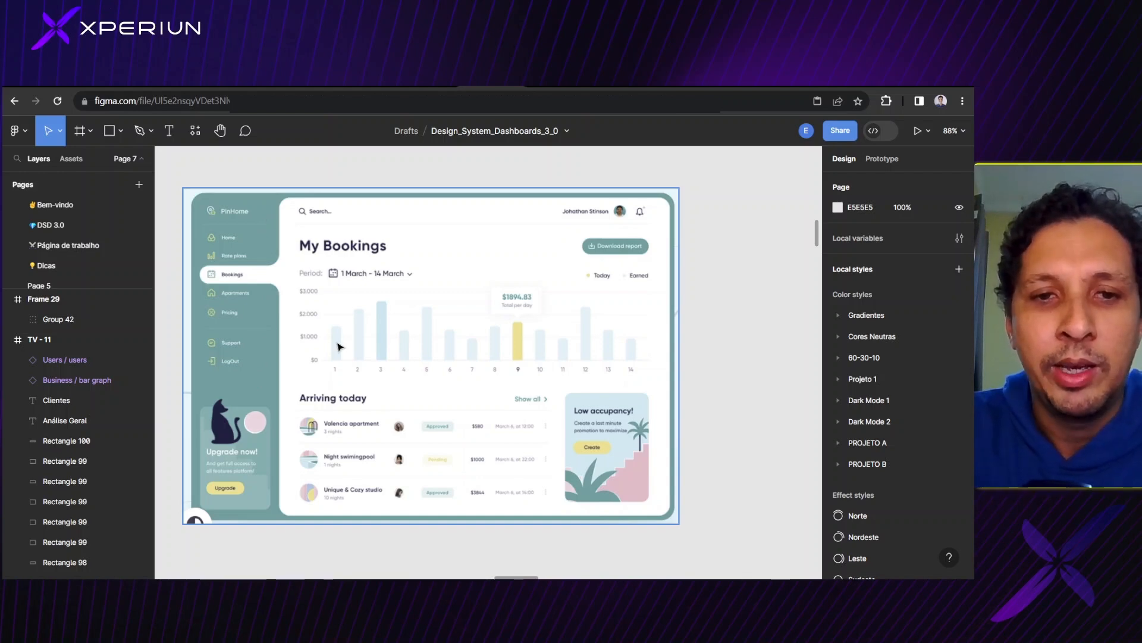
- Study the accent colors on the My Bookings chart, buttons and cards against the neighbouring red dashboard
scroll(338, 346, down, 1)
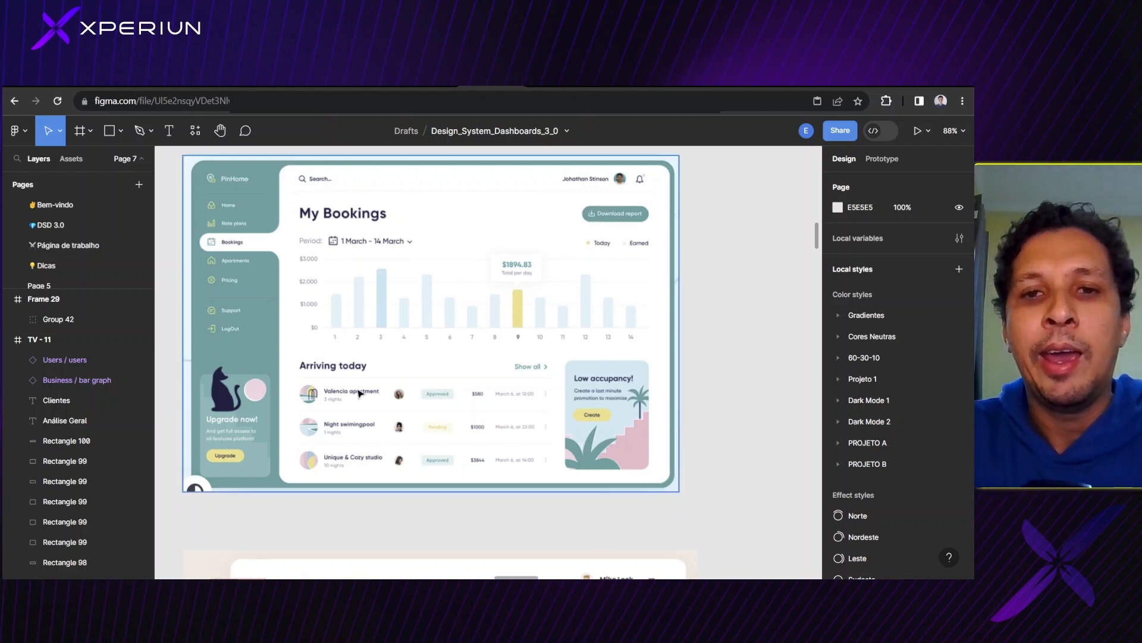
scroll(360, 400, down, 3)
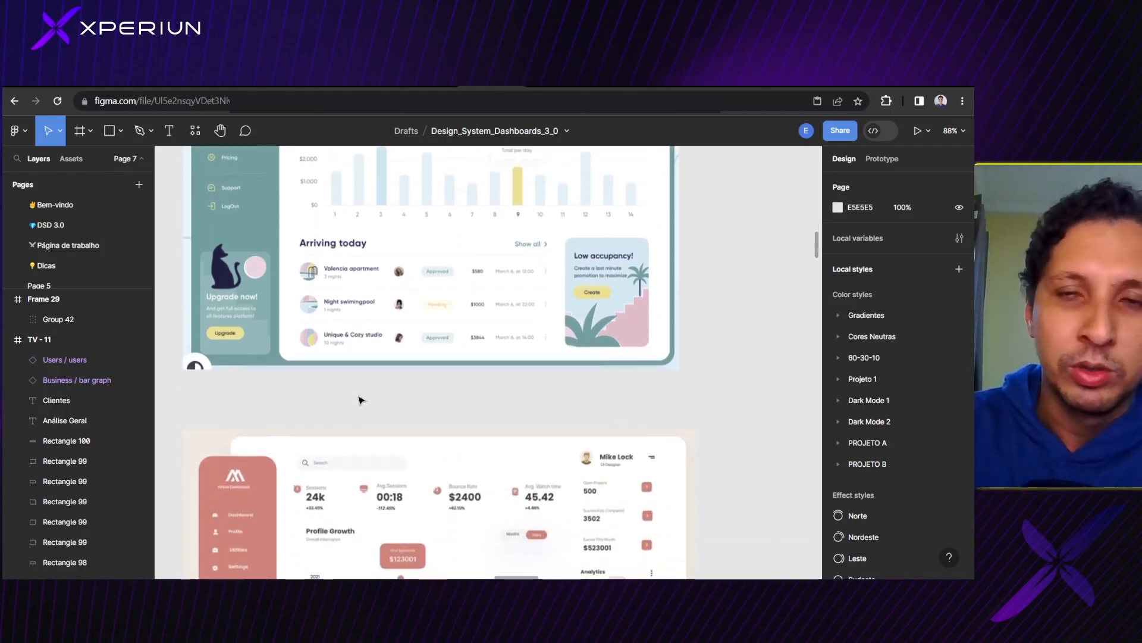
scroll(361, 400, down, 1)
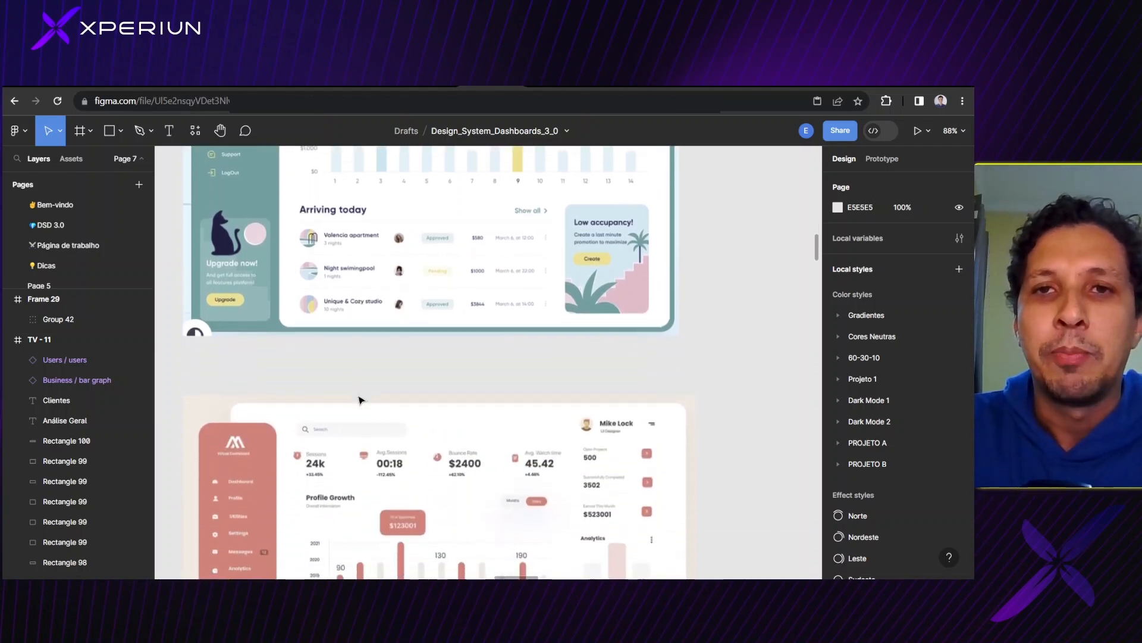
scroll(361, 400, up, 10)
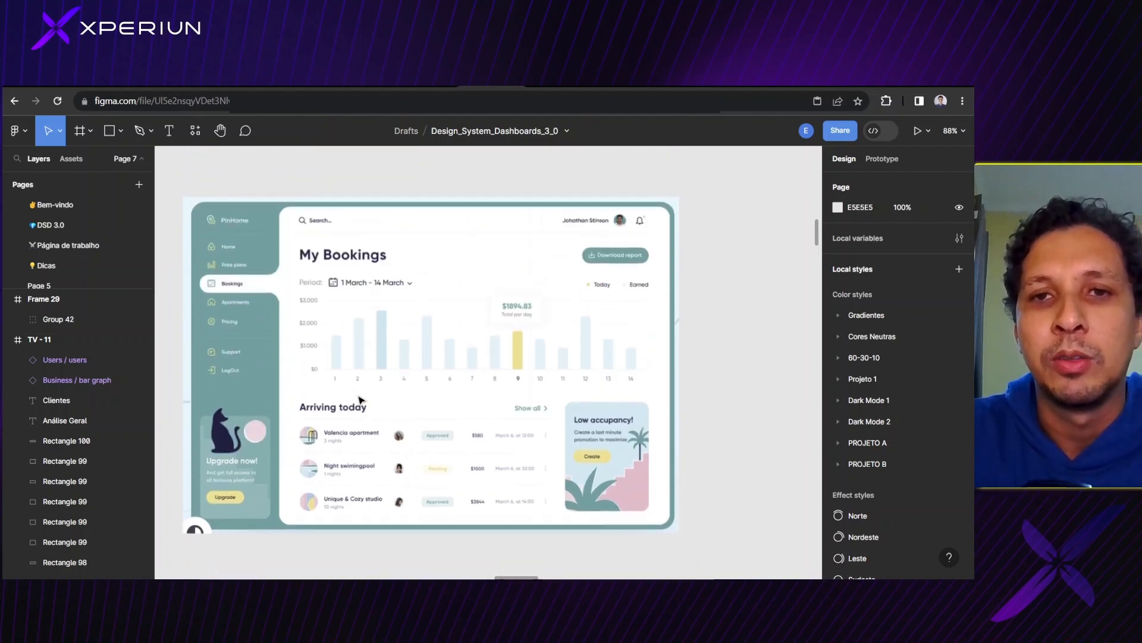
scroll(360, 400, down, 4)
scroll(361, 400, down, 3)
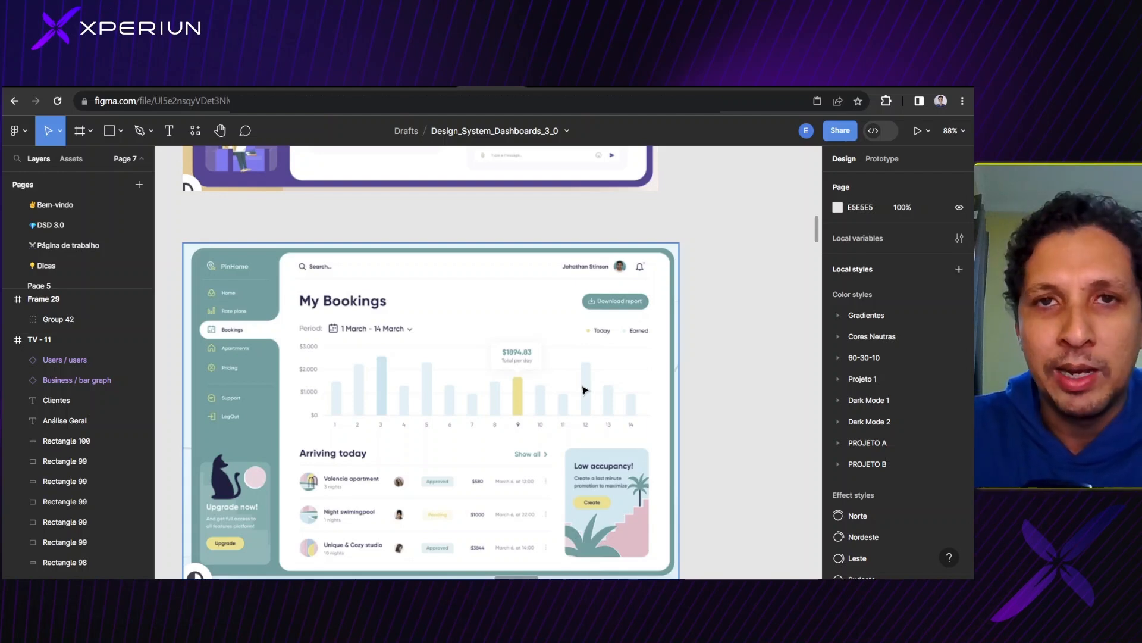
scroll(534, 389, down, 1)
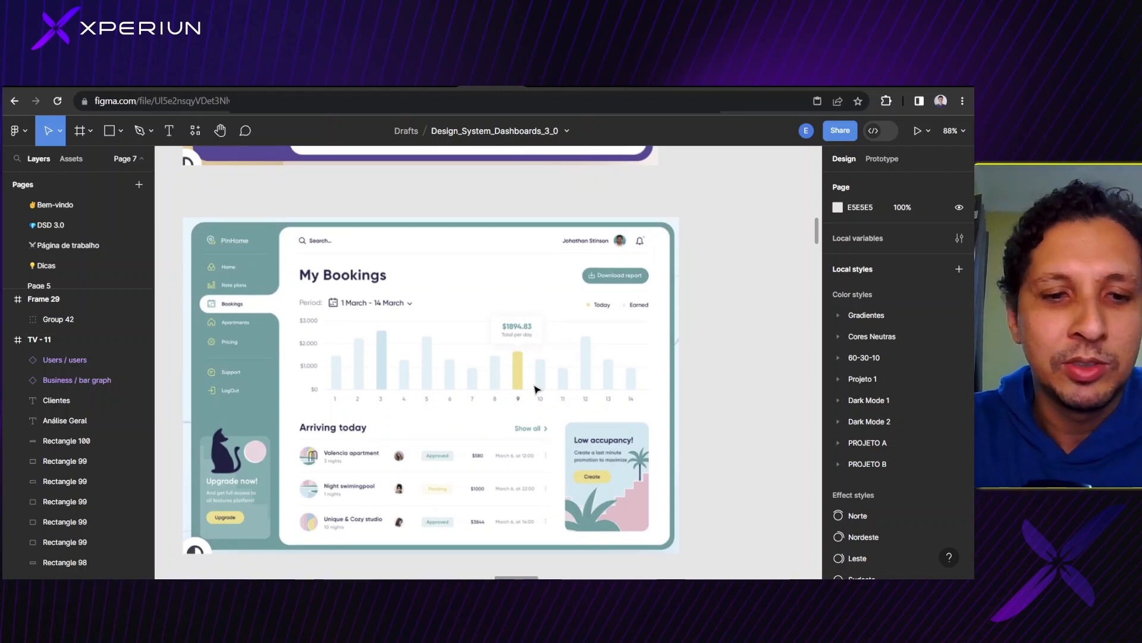
scroll(534, 387, up, 1)
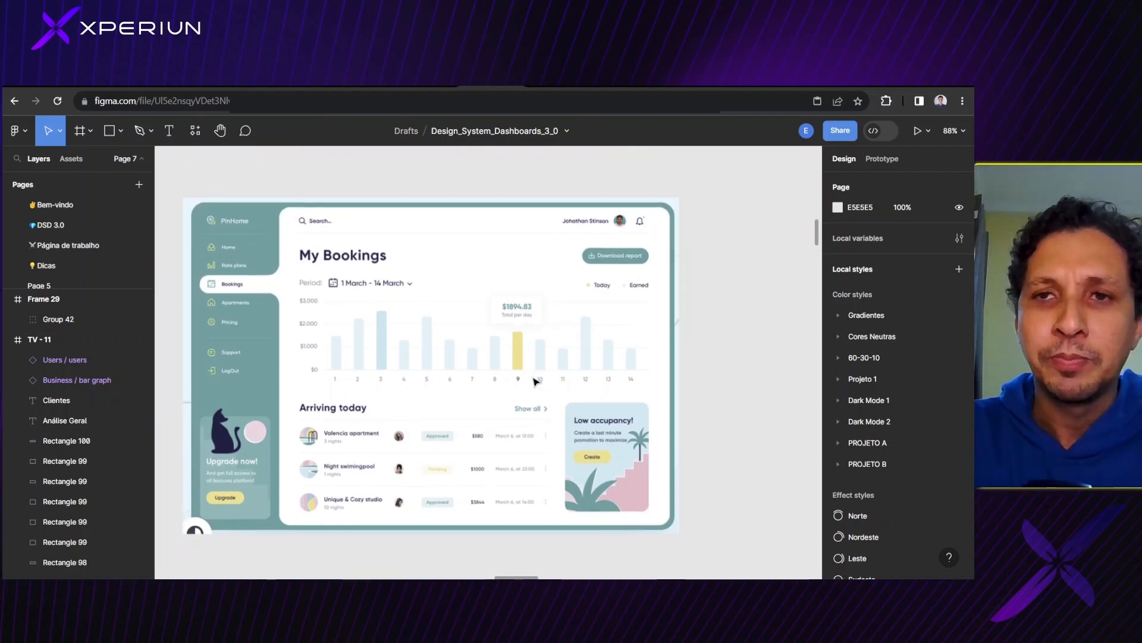
scroll(535, 381, down, 2)
scroll(534, 381, up, 5)
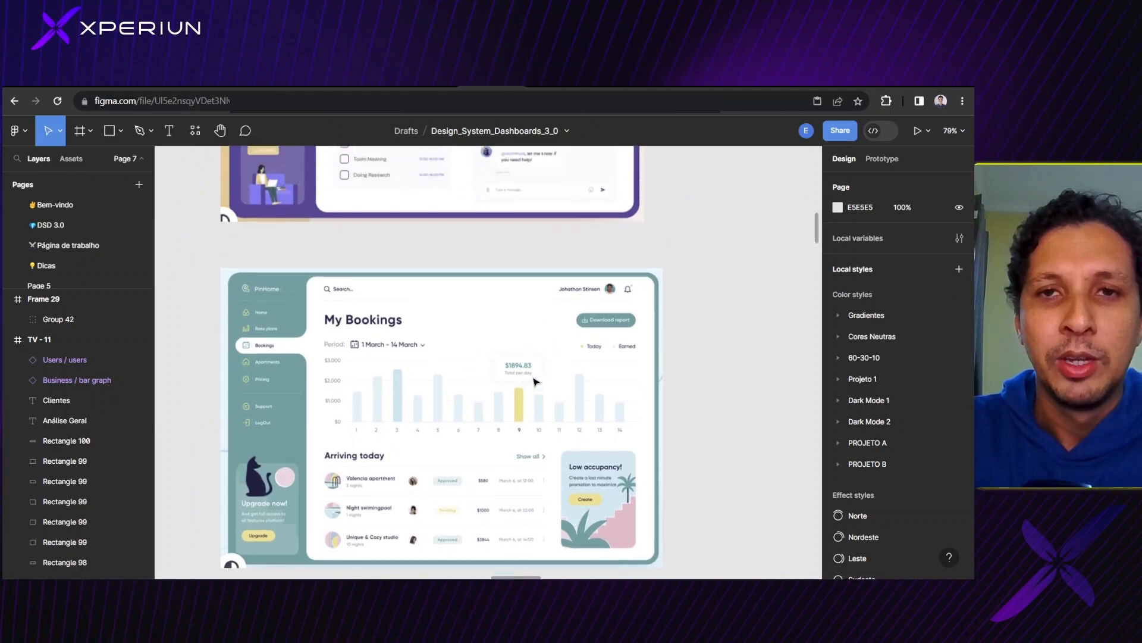
- Compare the sidebar, background and accent colors of the purple wefha dashboard with those of the teal PinHome dashboard
scroll(534, 381, up, 5)
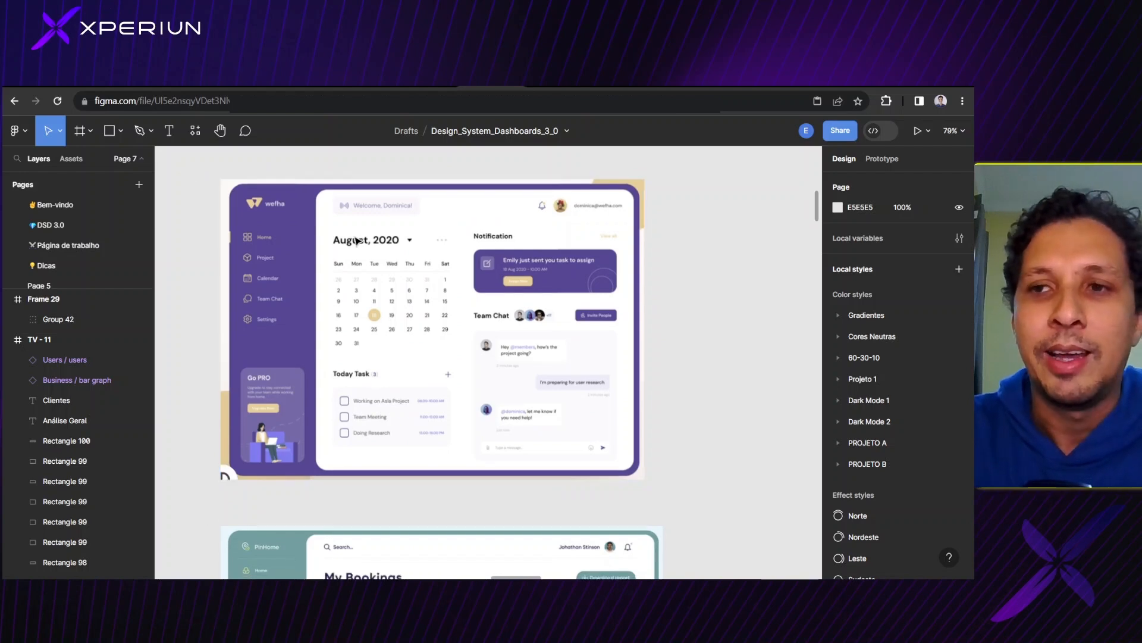
scroll(357, 240, down, 3)
scroll(357, 241, down, 6)
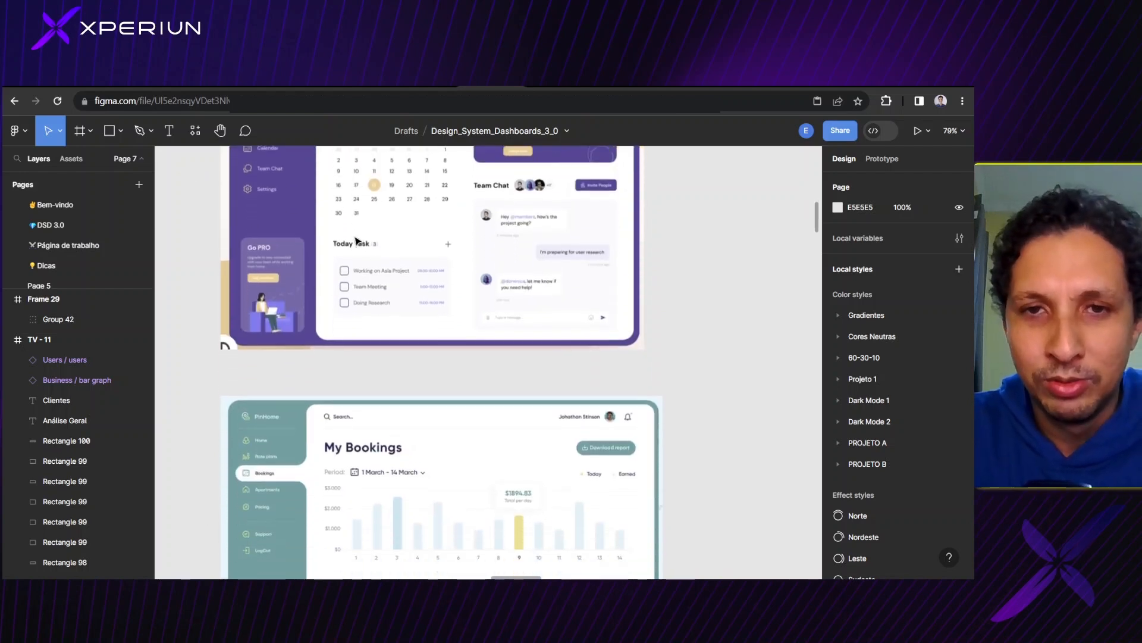
scroll(357, 240, up, 6)
scroll(357, 240, up, 3)
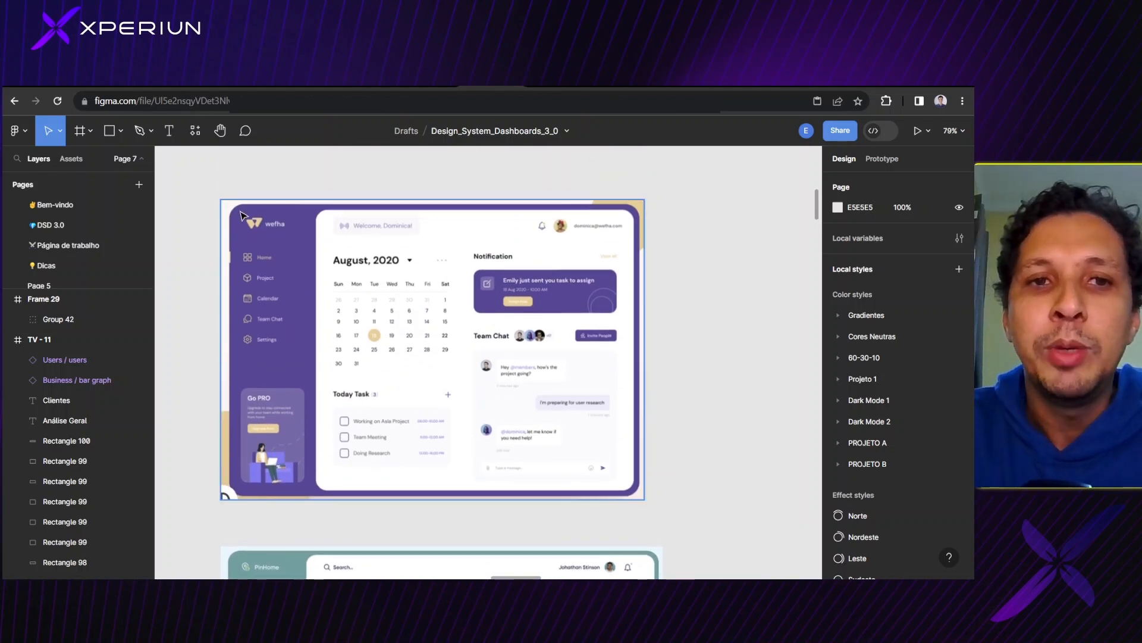
scroll(312, 456, down, 7)
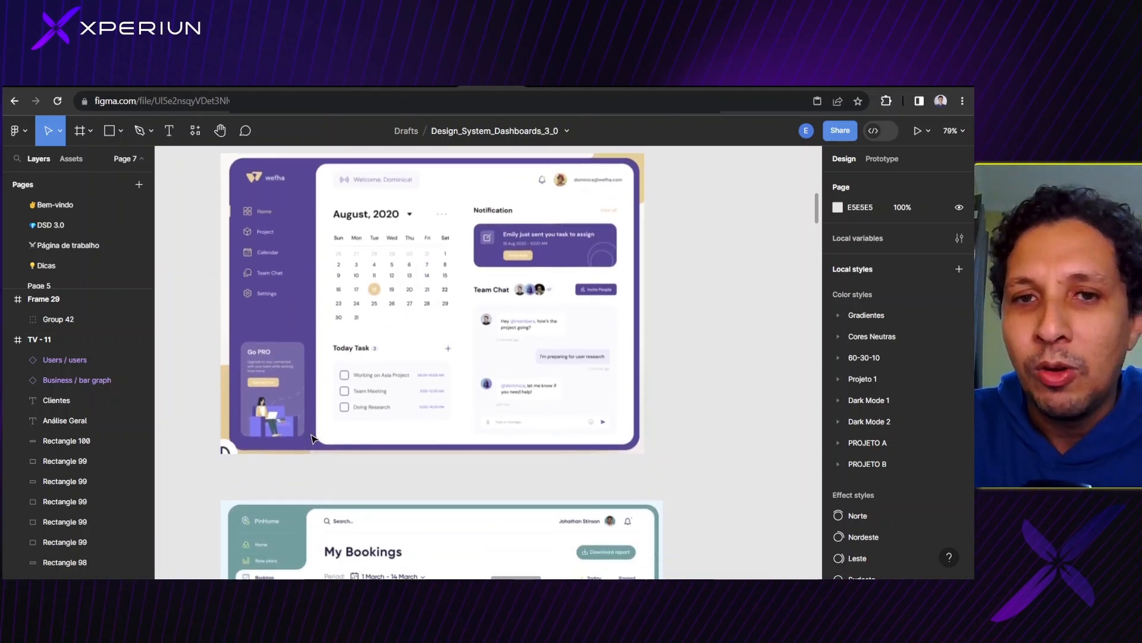
scroll(312, 439, down, 4)
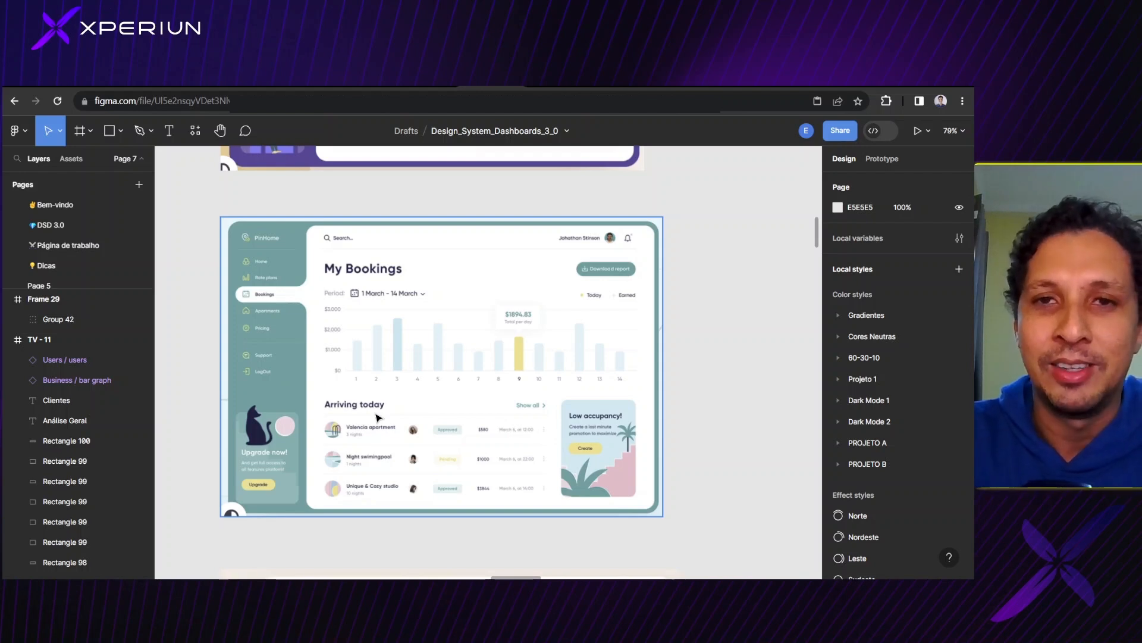
- Locate the empresa logo in Frame 29, the three blank color squares below it and the TV - 11 dashboard wireframe
scroll(376, 414, down, 3)
scroll(376, 415, right, 6)
scroll(376, 415, up, 4)
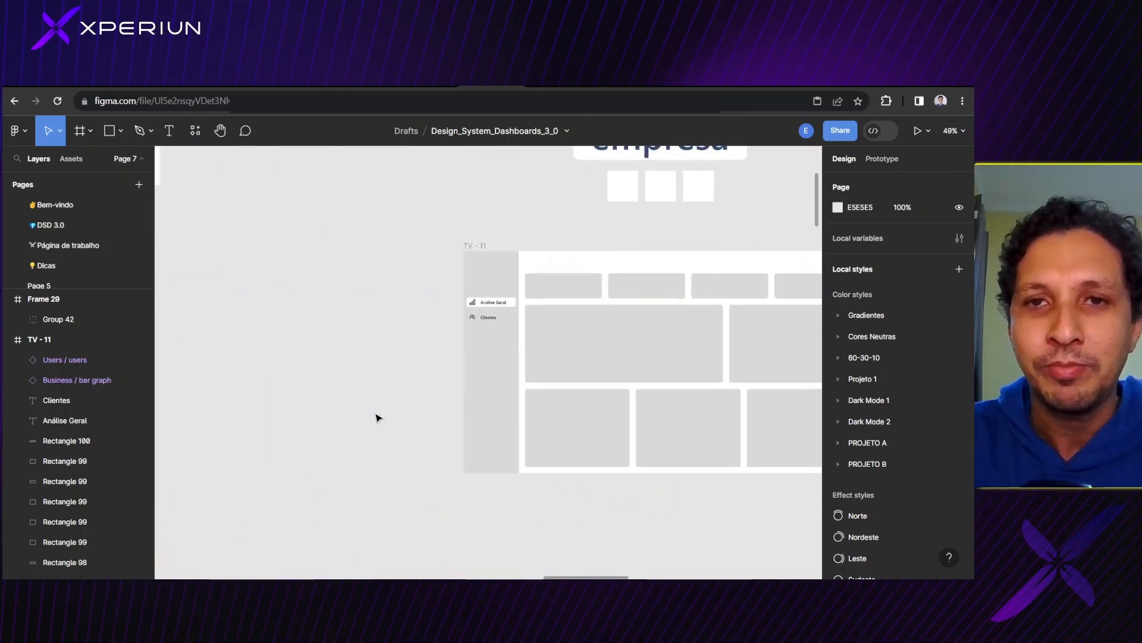
scroll(376, 415, up, 4)
scroll(376, 415, right, 7)
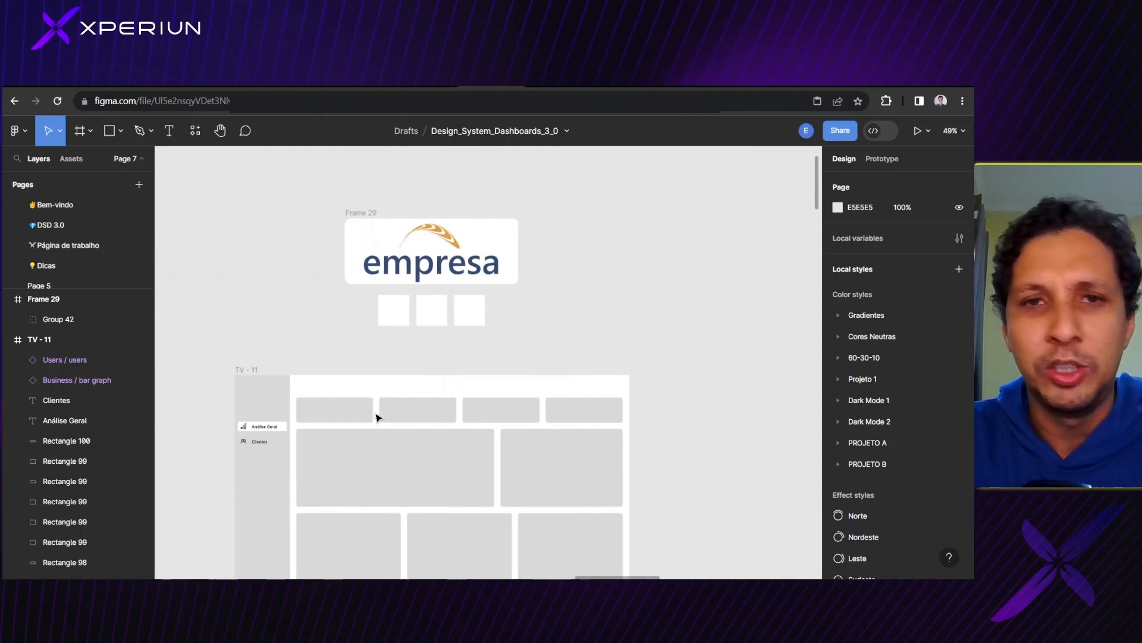
click(417, 273)
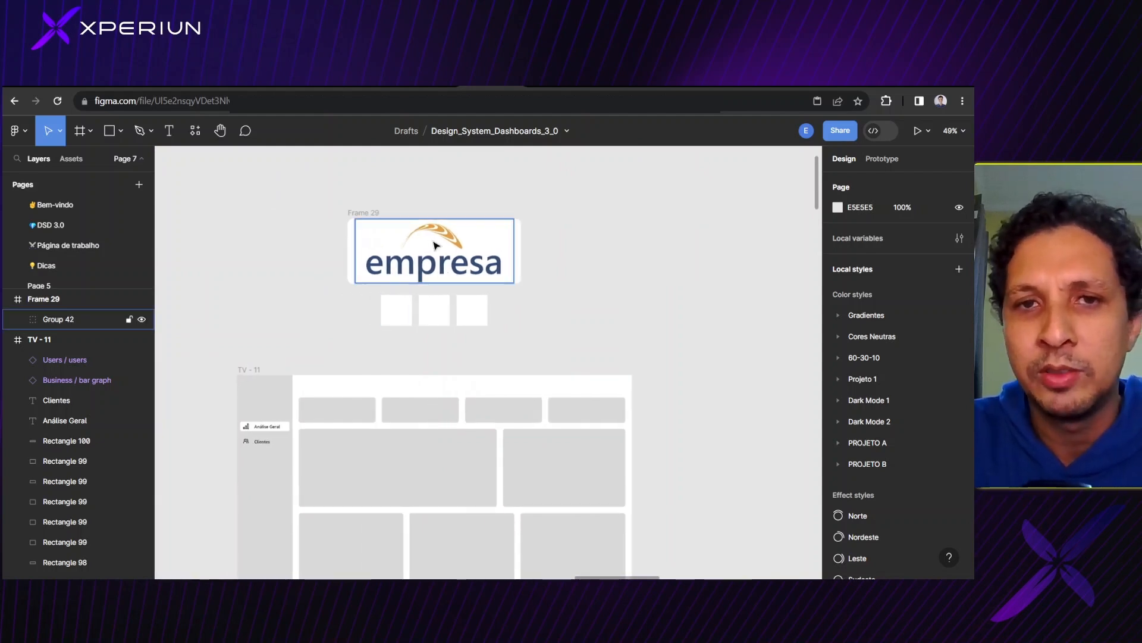
- Compare the empresa logo's colors with the sidebar, background and card areas of the TV - 11 wireframe
click(458, 198)
click(456, 238)
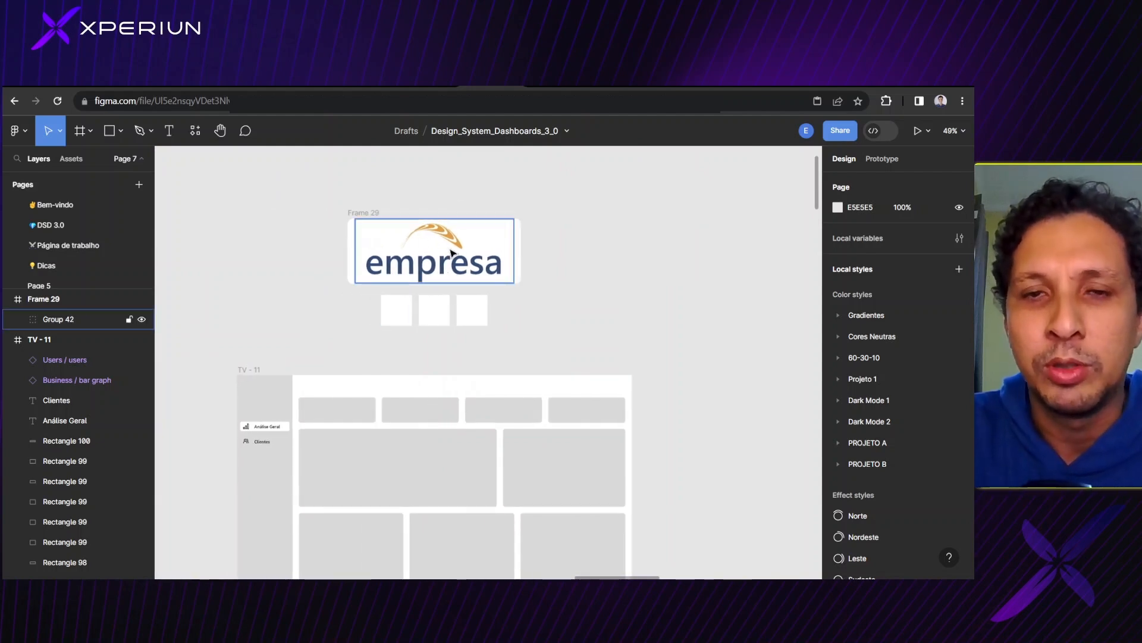
click(451, 307)
click(447, 347)
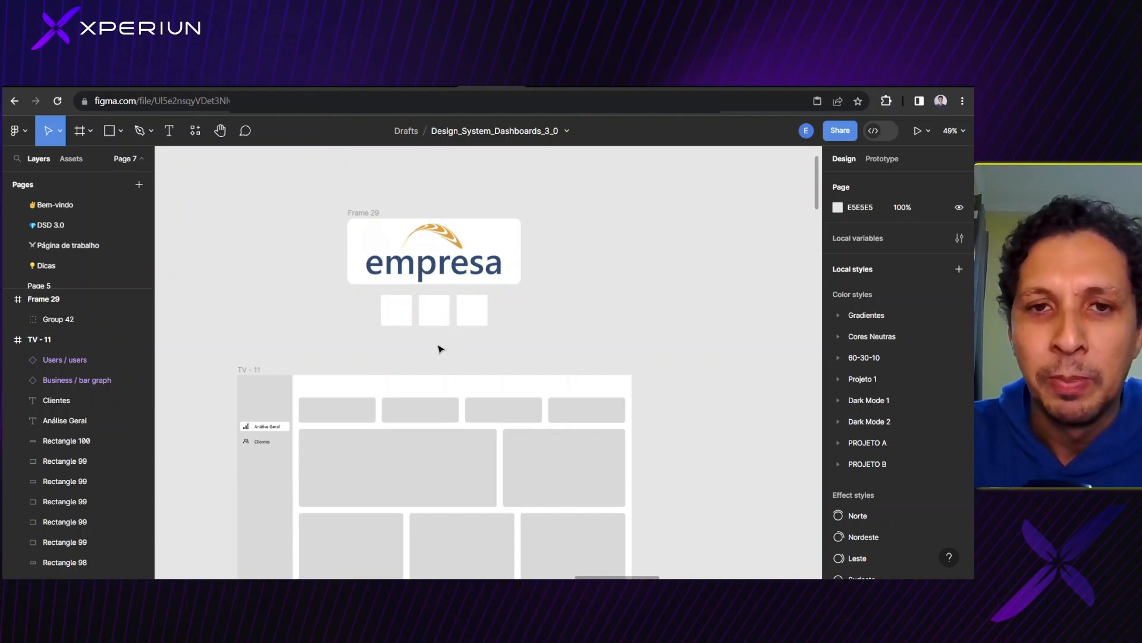
scroll(428, 357, down, 3)
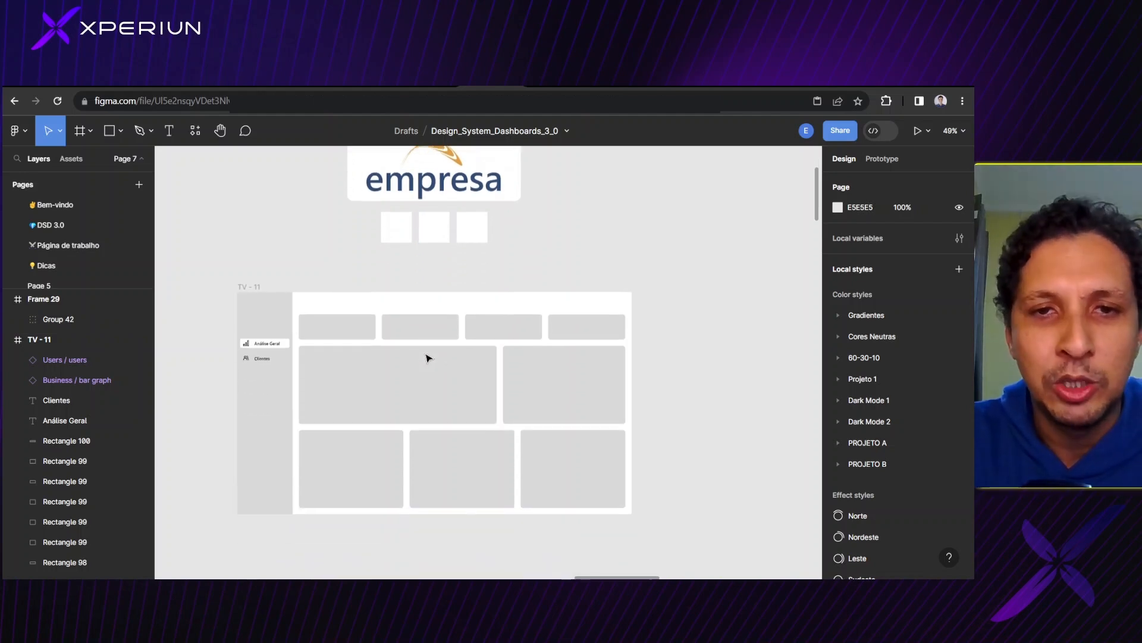
scroll(428, 358, up, 5)
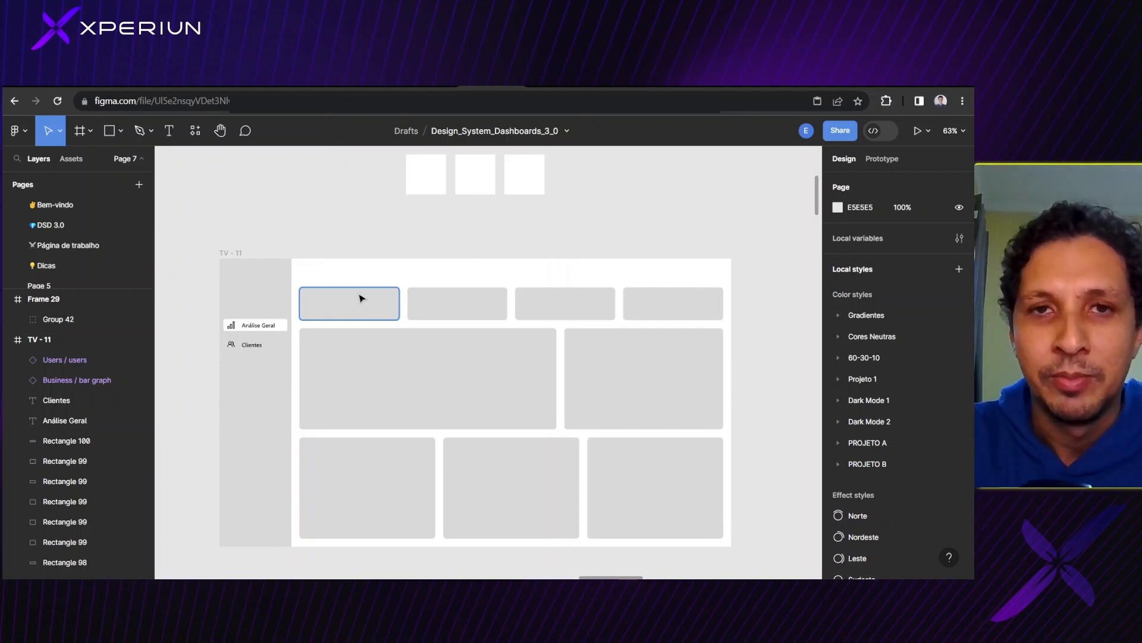
scroll(377, 269, up, 5)
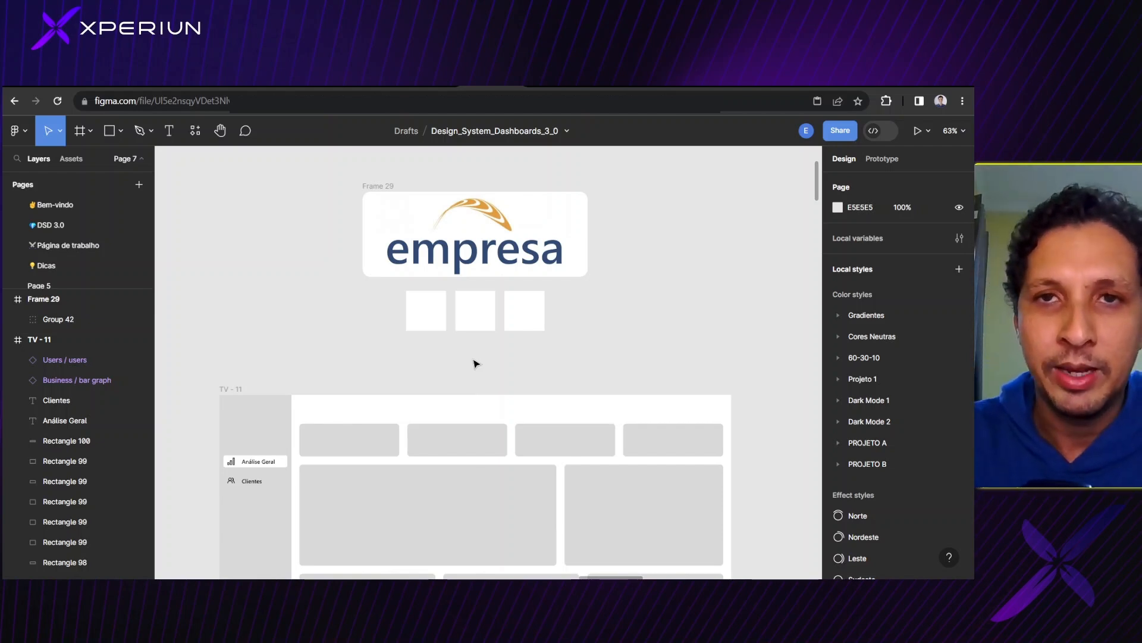
- Fill the middle color square below the logo with the dark blue sampled from the empresa lettering
click(432, 308)
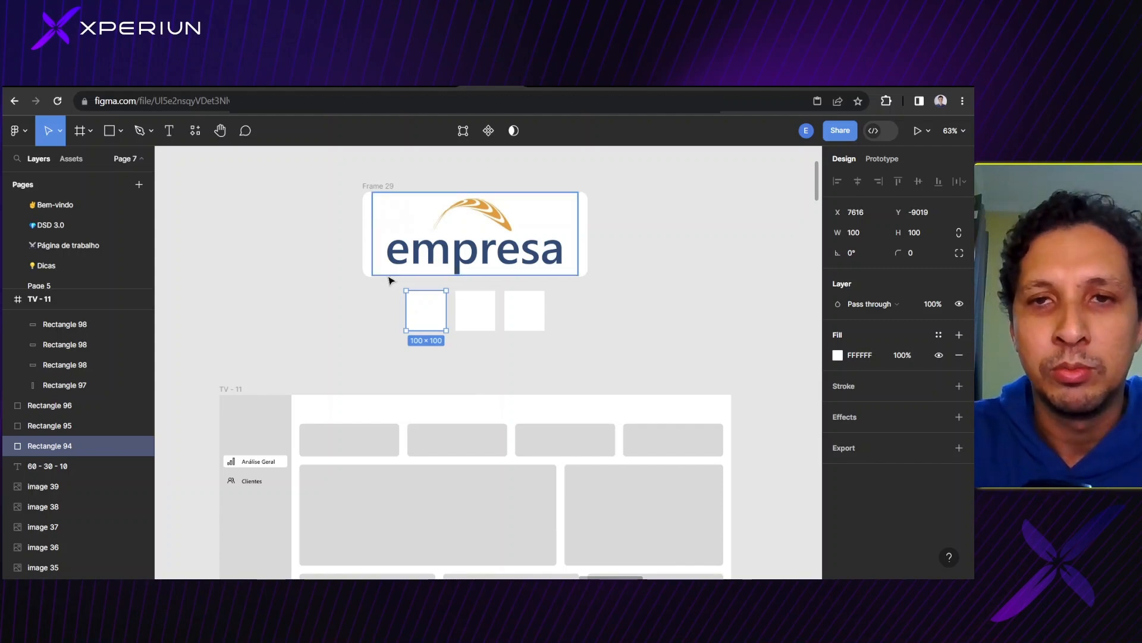
click(475, 309)
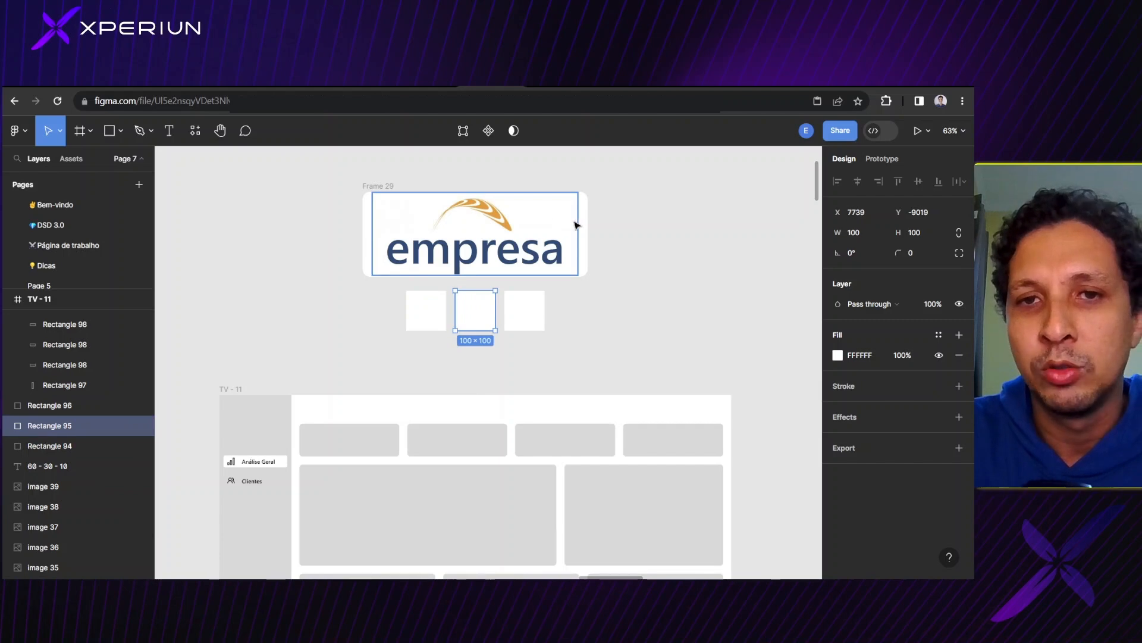
key(i)
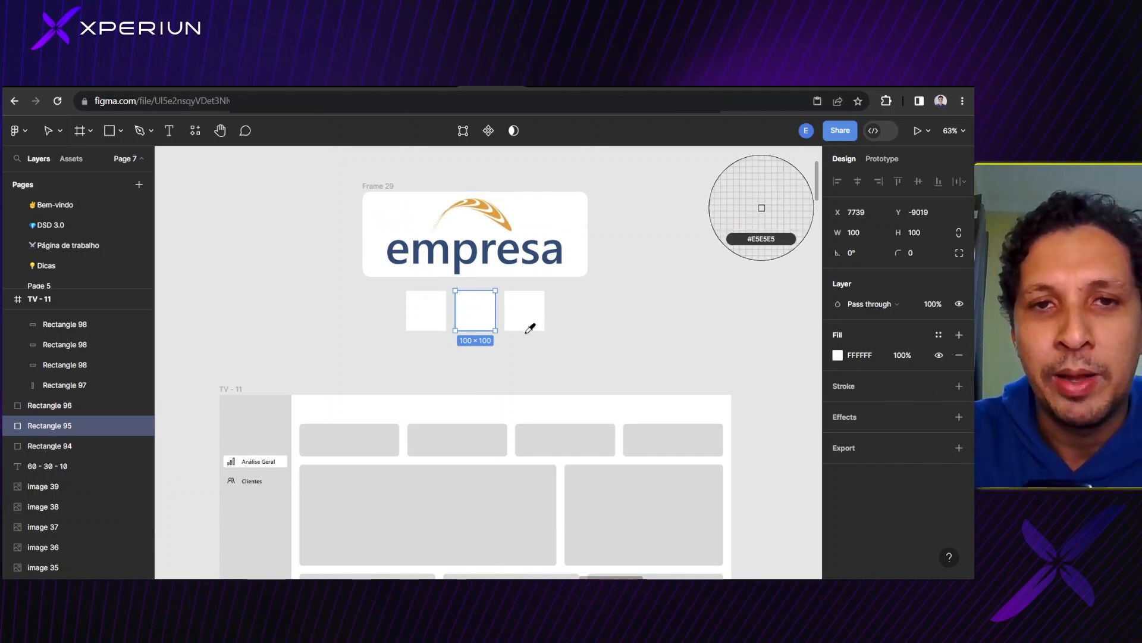
click(464, 257)
- Fill the third color square with the orange sampled from the wheat ear in the empresa logo
click(527, 313)
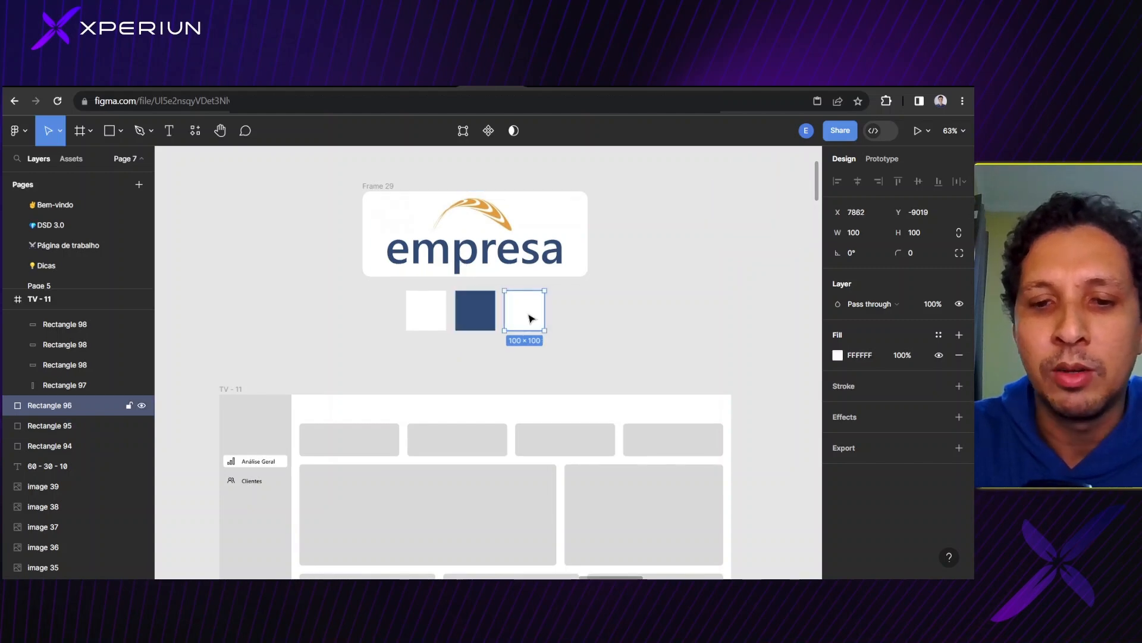
key(i)
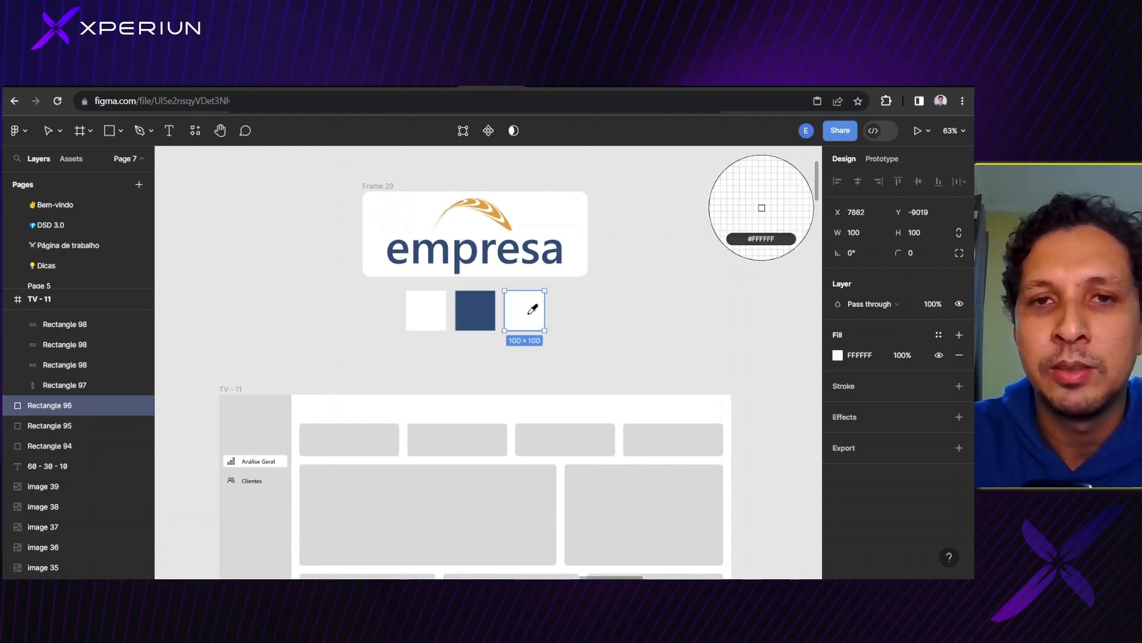
click(485, 208)
click(565, 310)
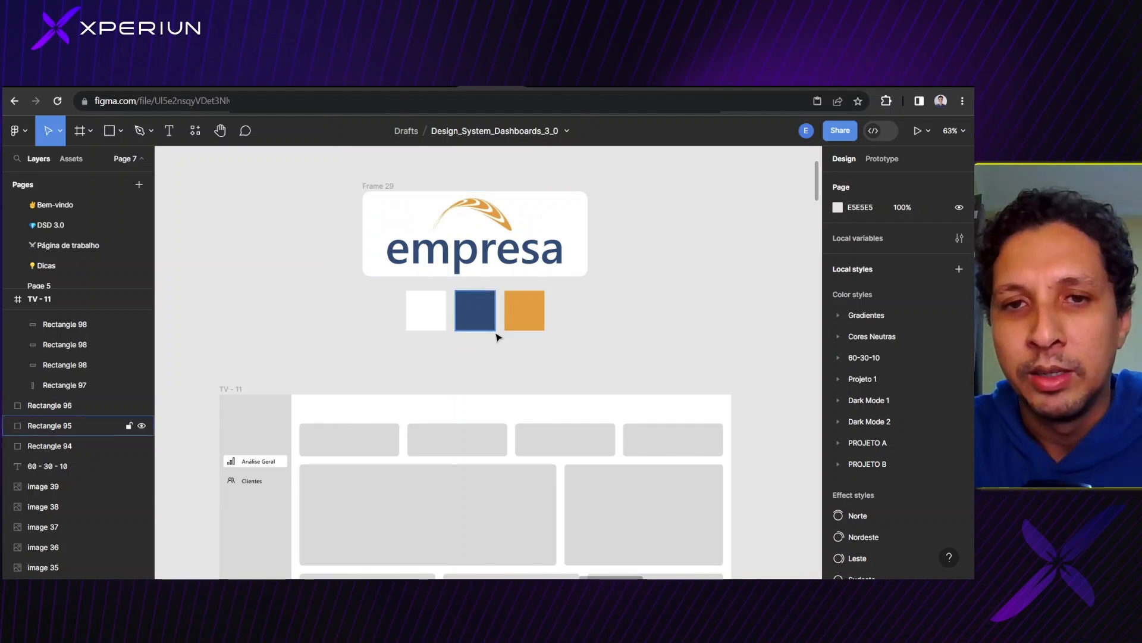
- Review the white and dark blue squares as the 60% and 30% colors for the TV - 11 wireframe
click(434, 323)
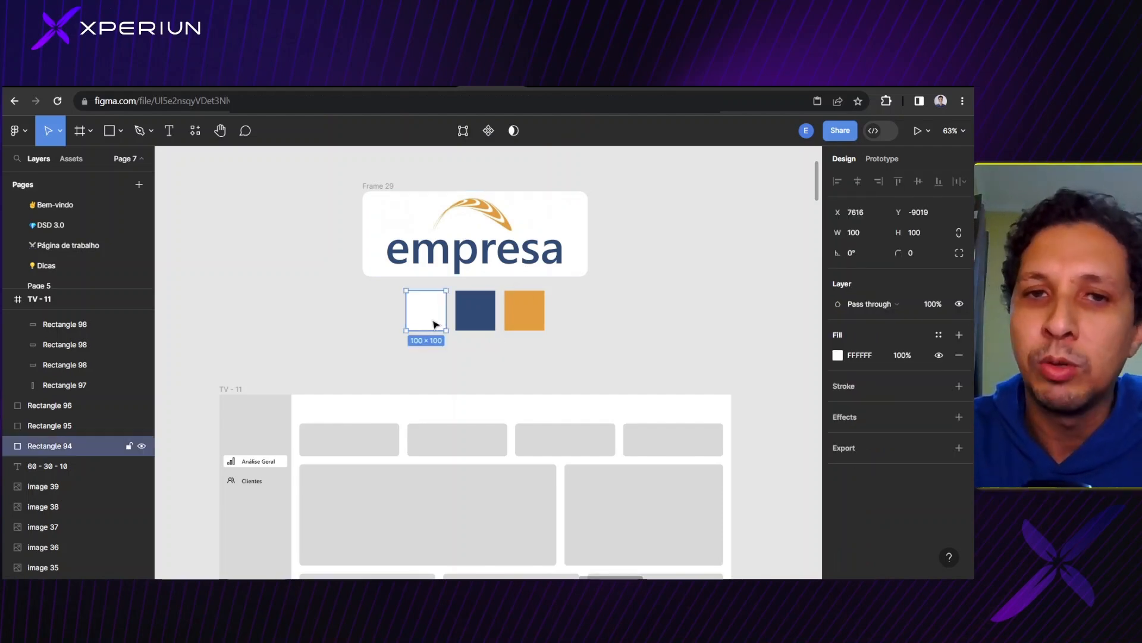
click(487, 328)
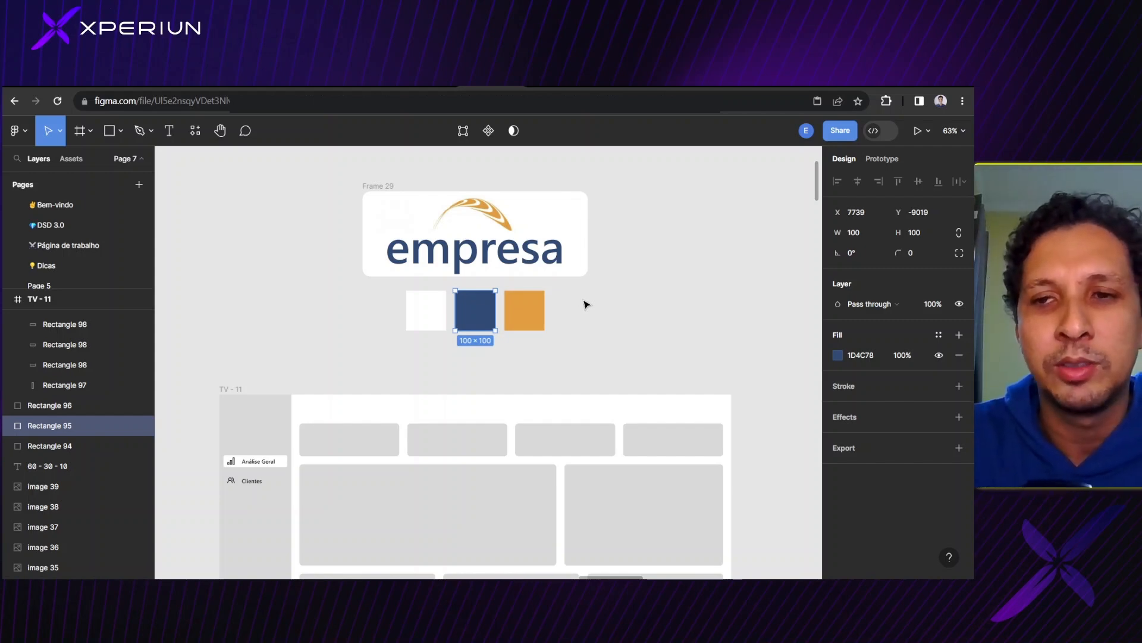
click(439, 316)
click(477, 327)
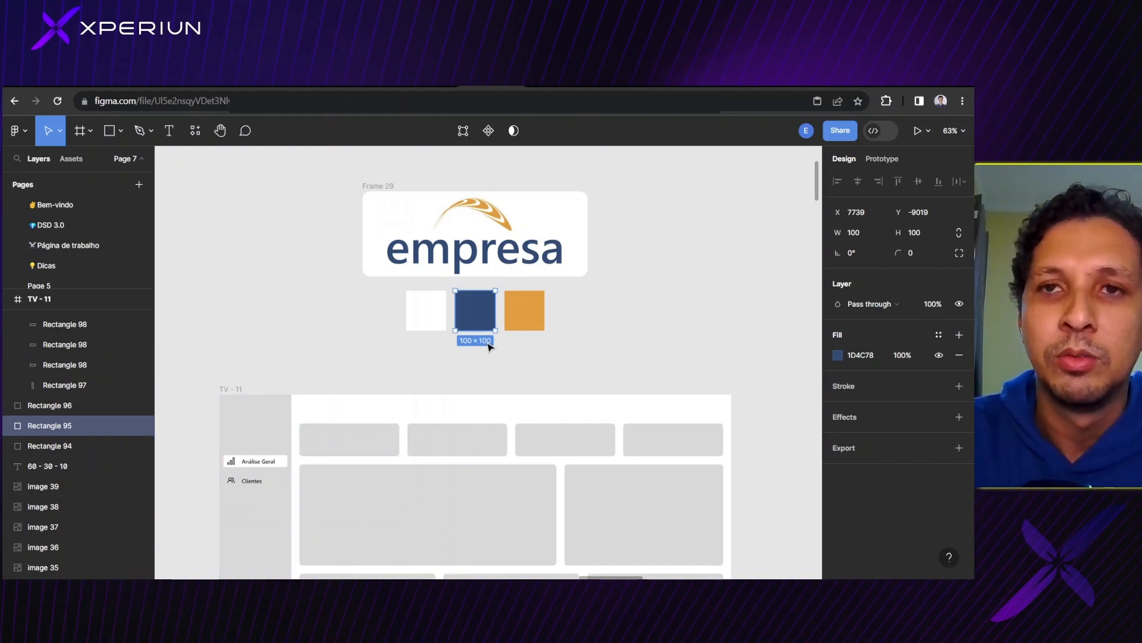
scroll(488, 346, down, 1)
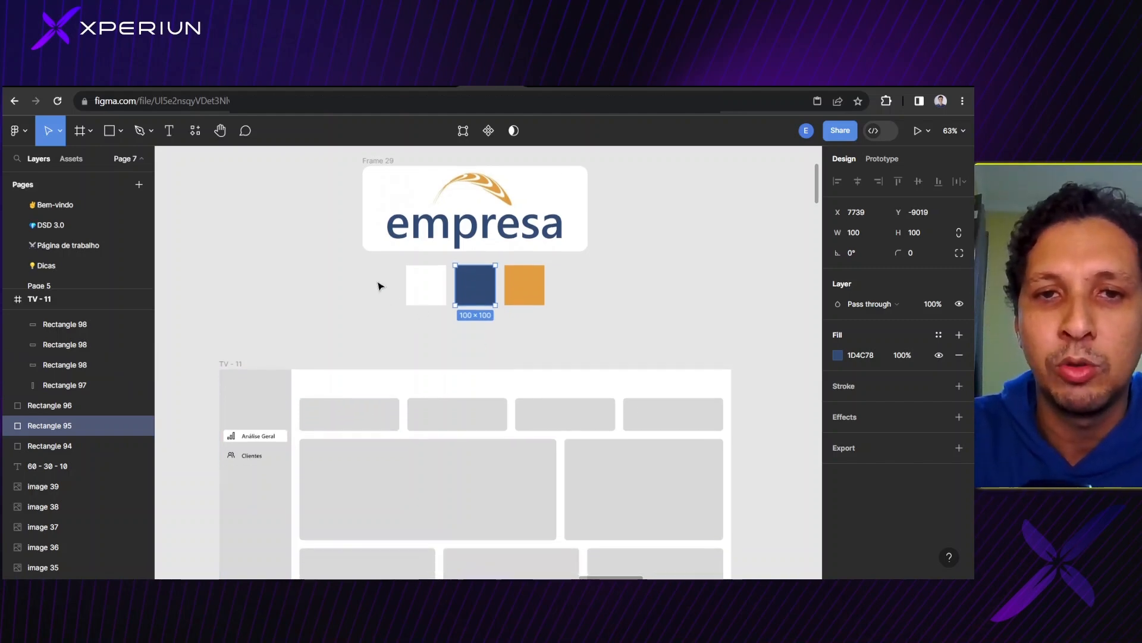
scroll(365, 301, down, 1)
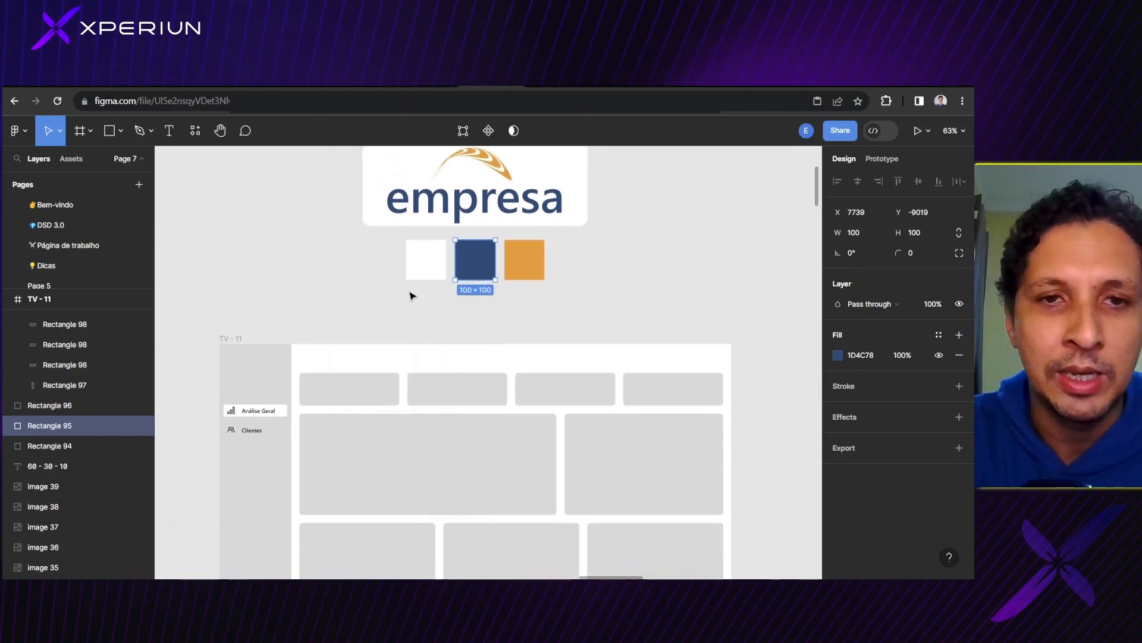
- Change the TV - 11 frame's background fill to the light gray F6F6F6
click(308, 285)
scroll(307, 285, down, 1)
click(242, 301)
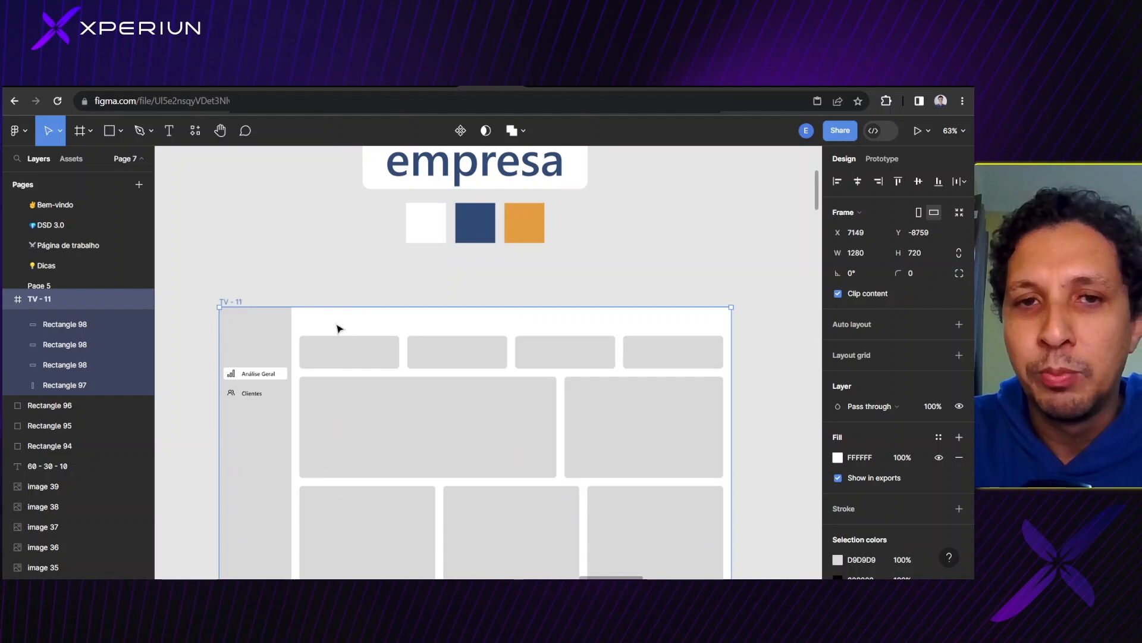
scroll(337, 328, down, 1)
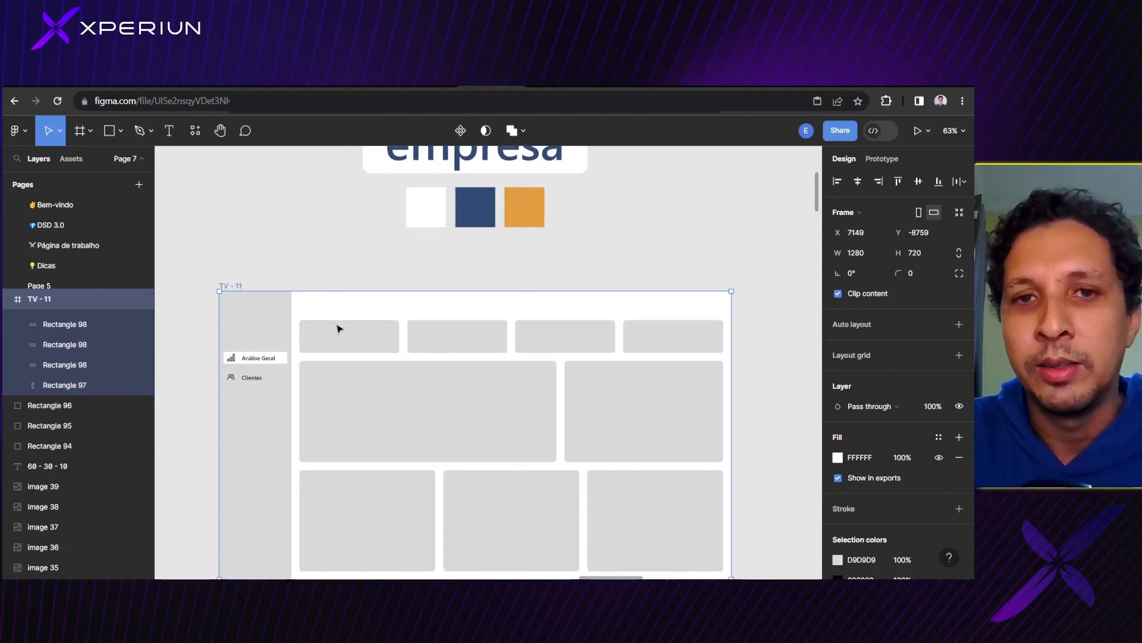
click(838, 457)
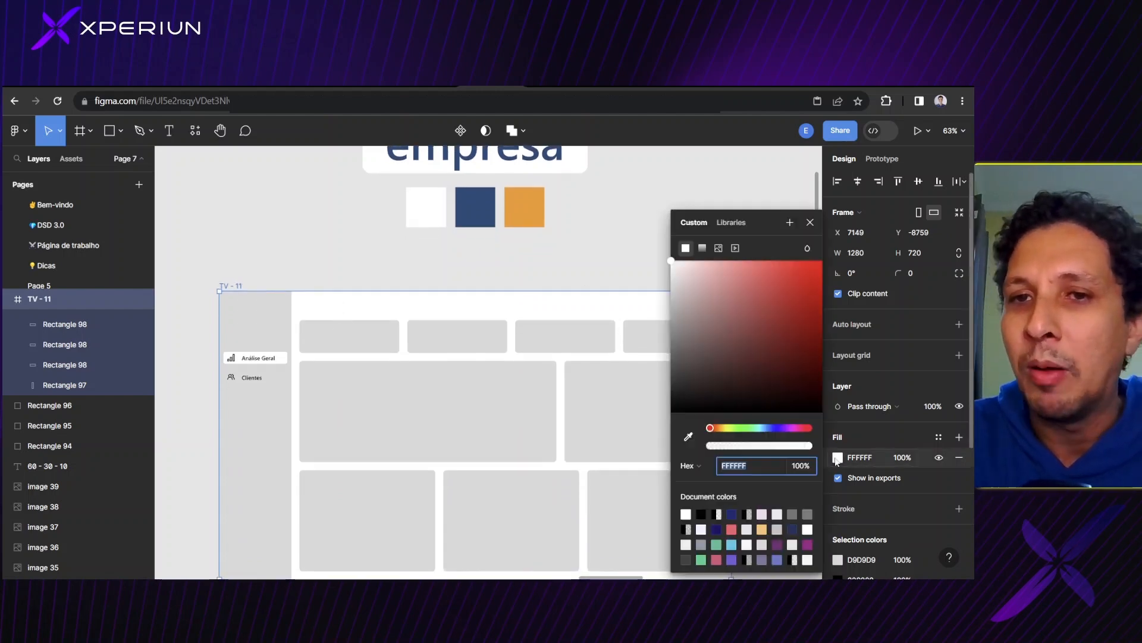
click(671, 272)
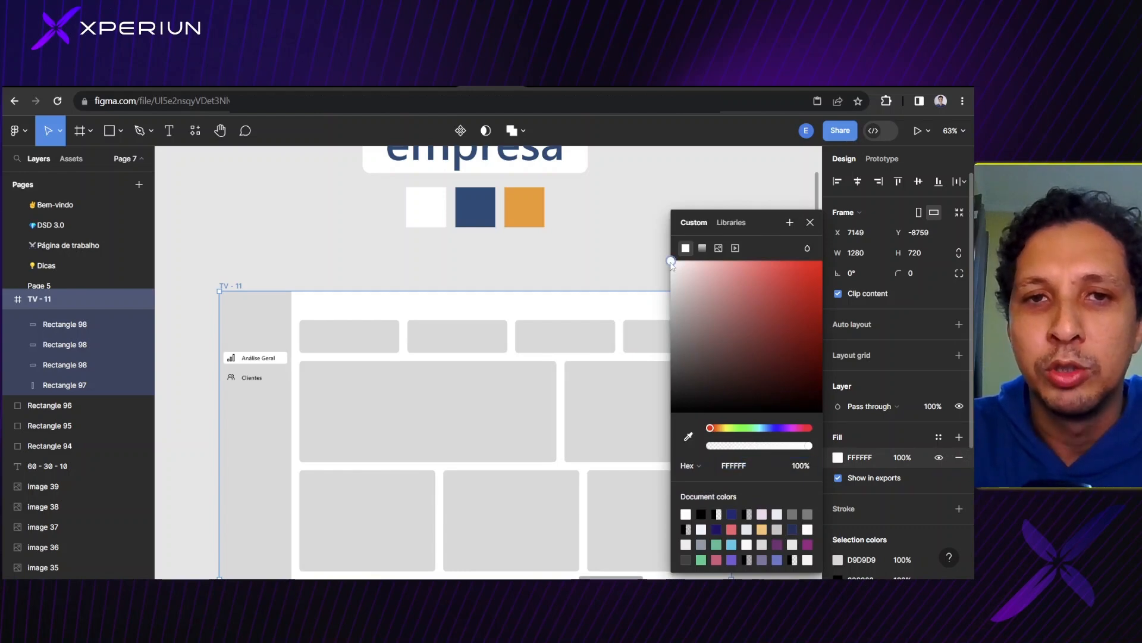
drag(669, 273, 666, 268)
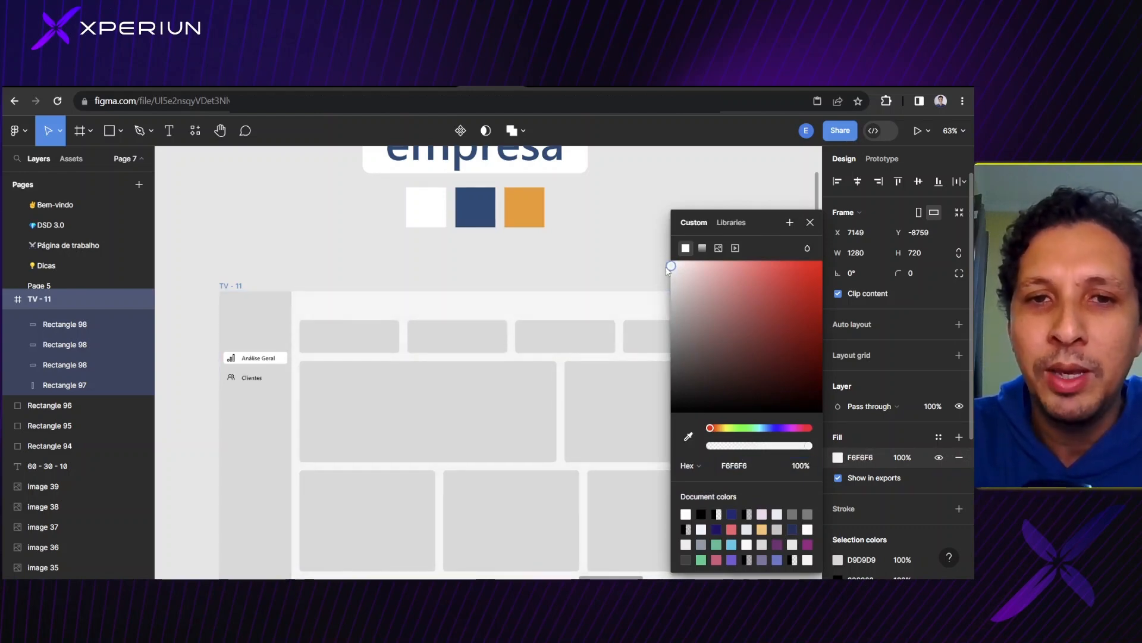
click(810, 222)
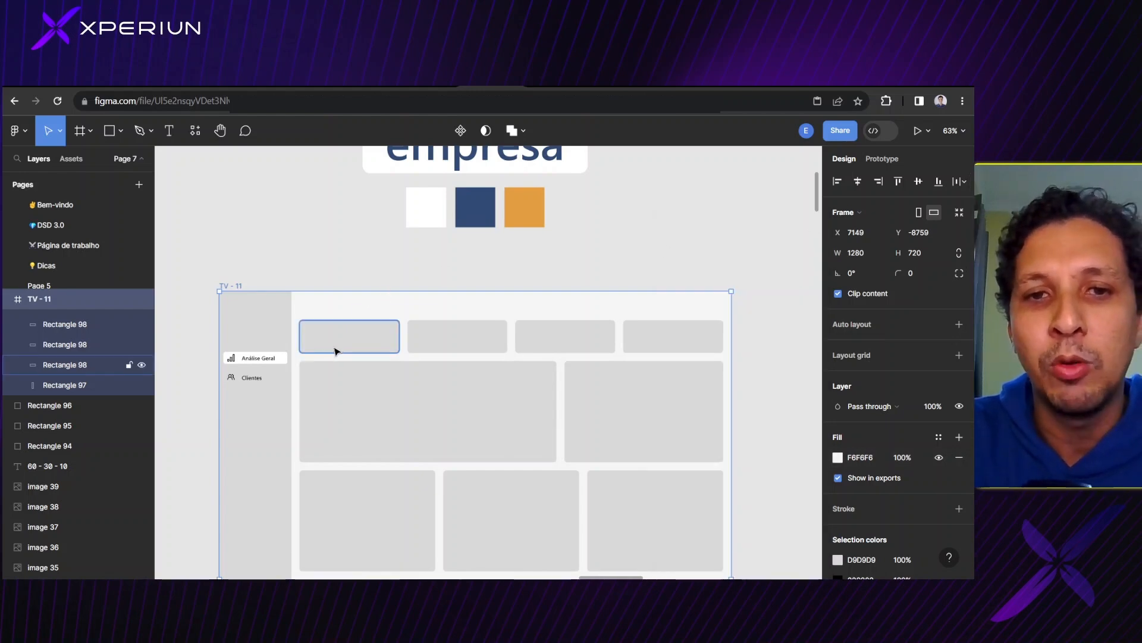
- Fill all nine card rectangles in the TV - 11 frame with white FFFFFF, leaving out the sidebar
click(423, 342)
click(569, 331)
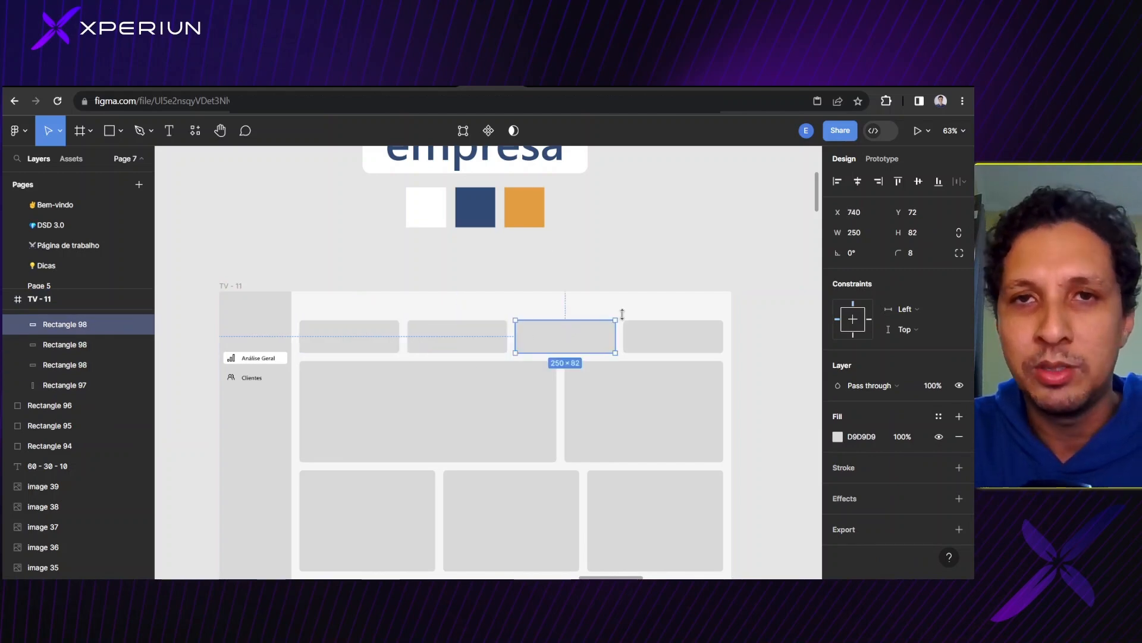
click(672, 321)
click(392, 337)
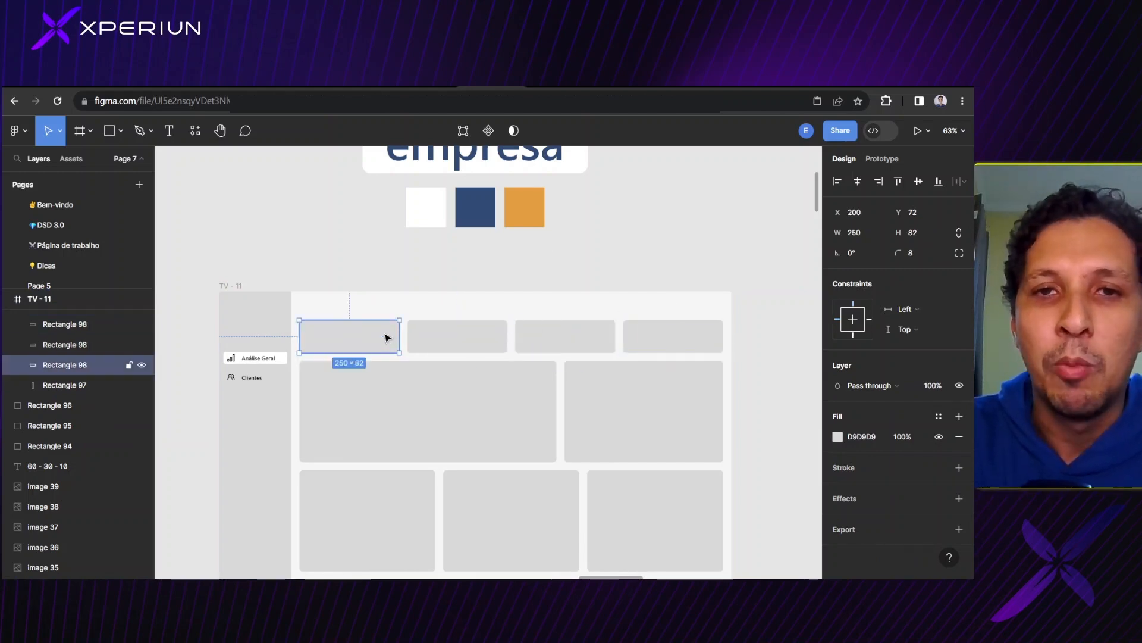
shift+click(426, 337)
shift+click(527, 338)
shift+click(632, 331)
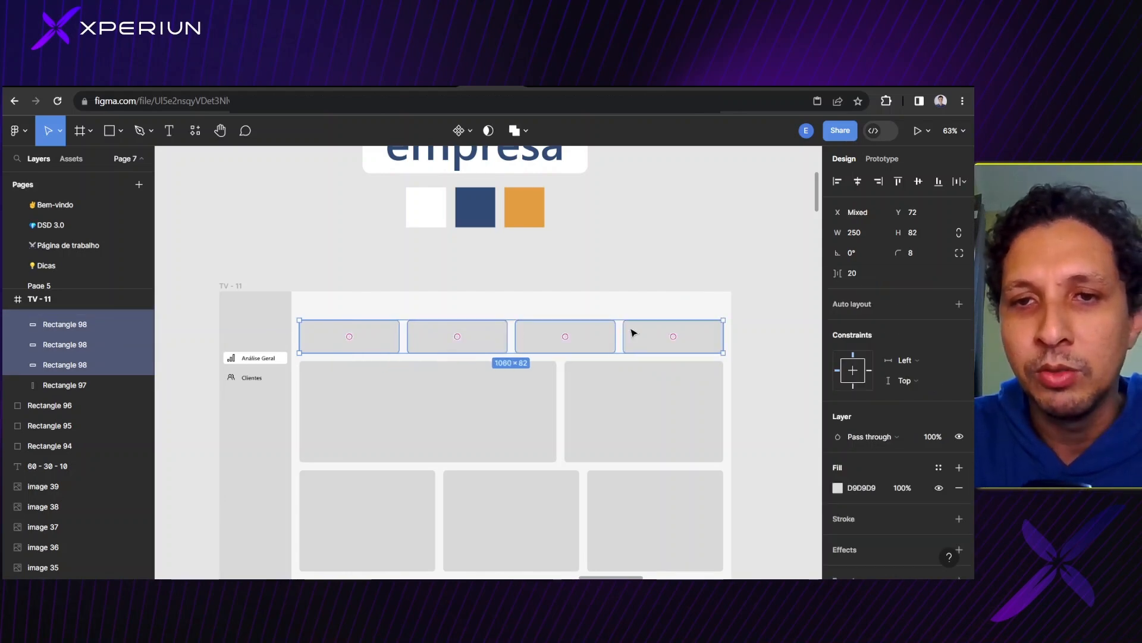
shift+click(523, 408)
shift+click(597, 408)
shift+click(621, 493)
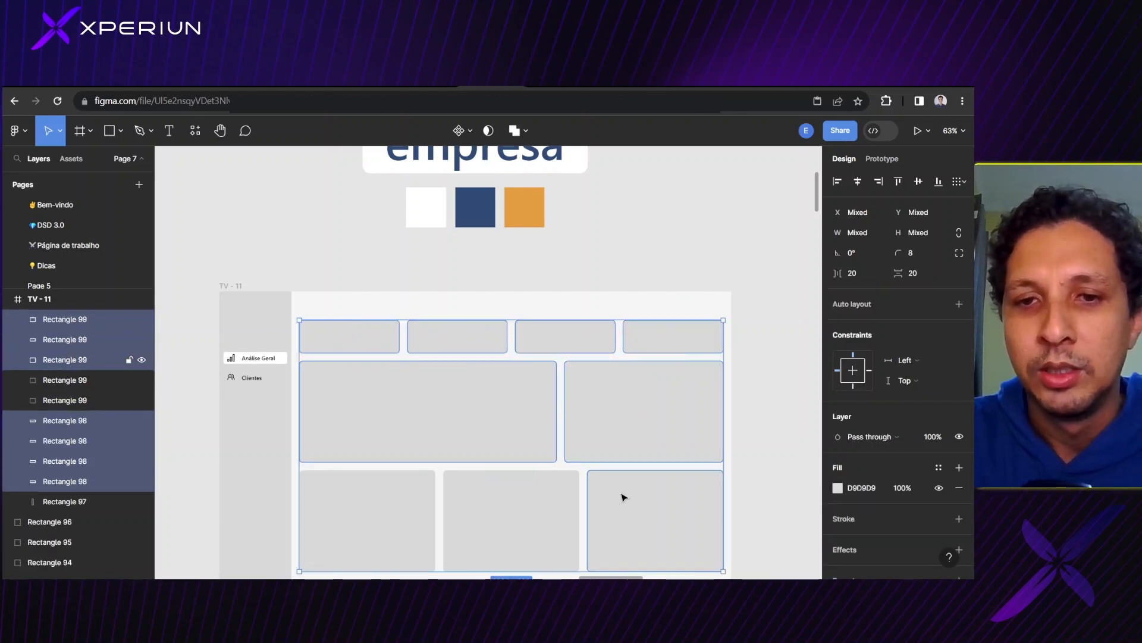
shift+click(512, 510)
shift+click(418, 515)
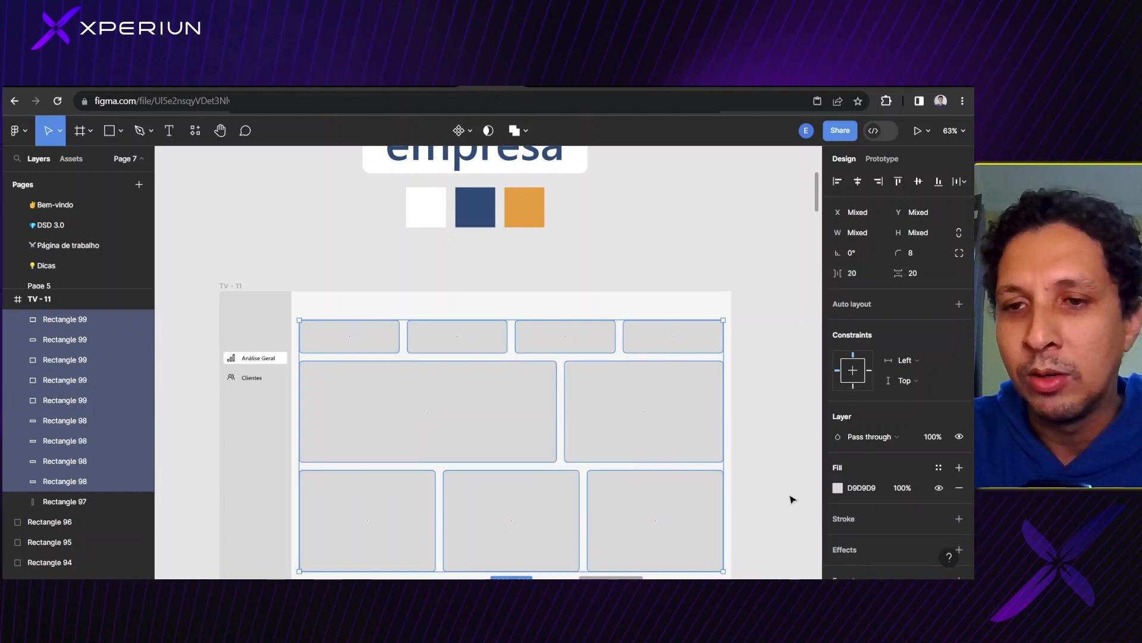
click(838, 487)
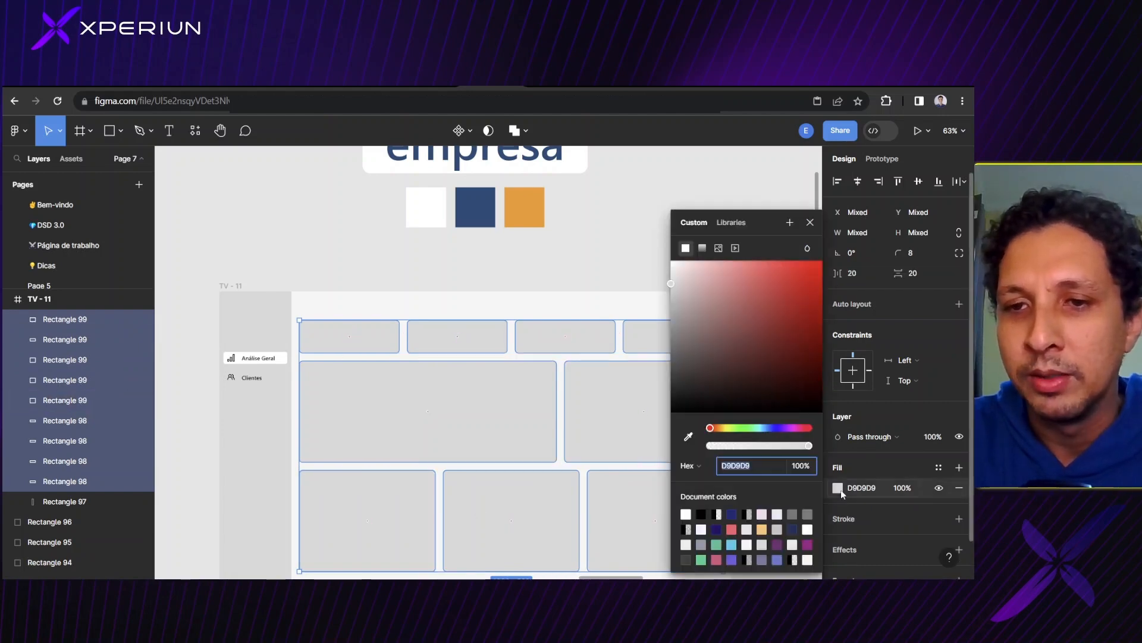
click(686, 514)
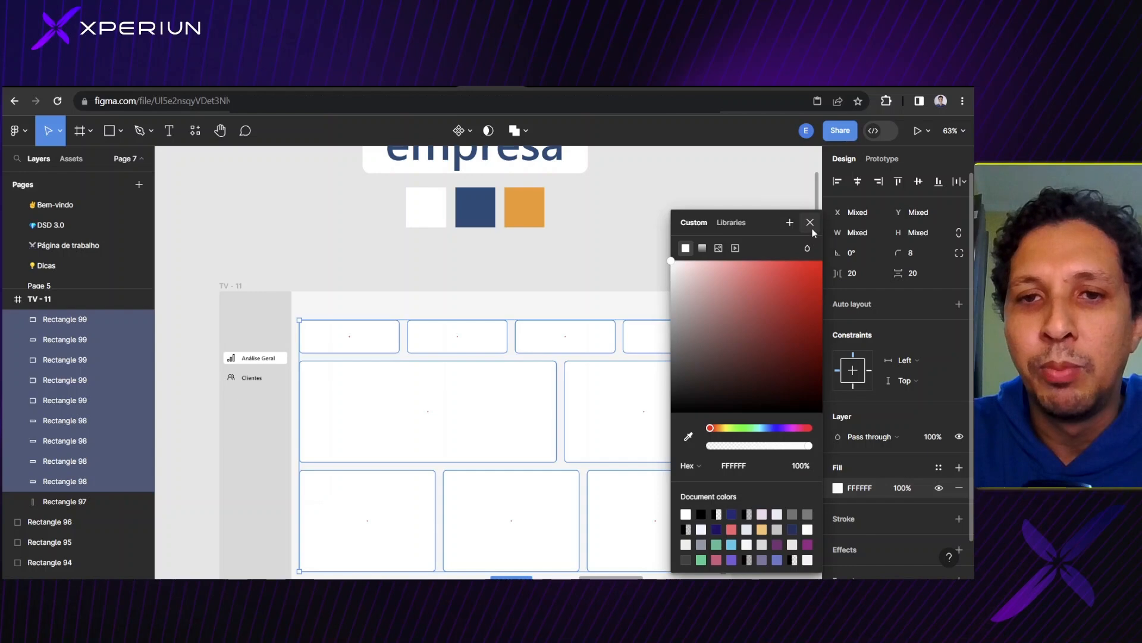
click(809, 223)
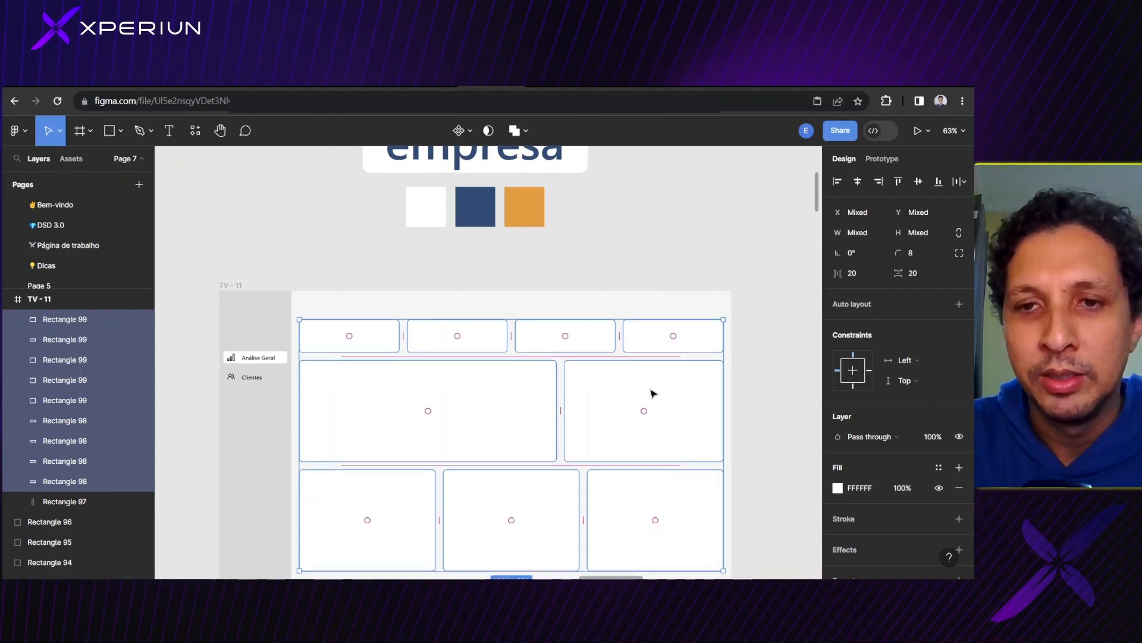
- Add a drop shadow with a horizontal offset of 4 to the nine selected card rectangles
scroll(650, 390, down, 2)
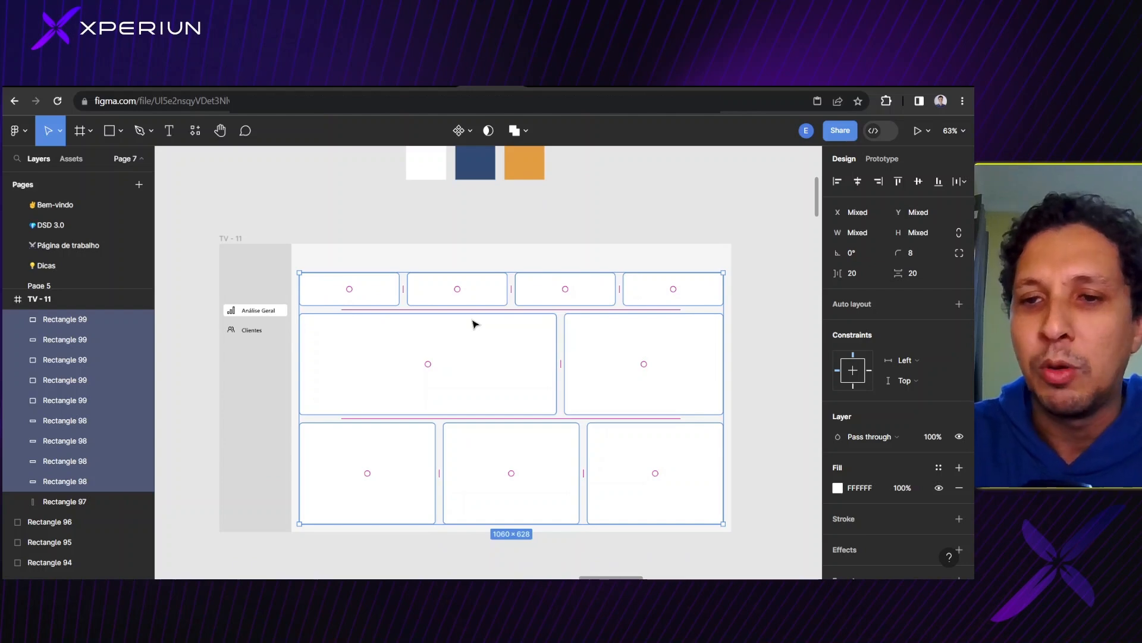
scroll(859, 421, down, 2)
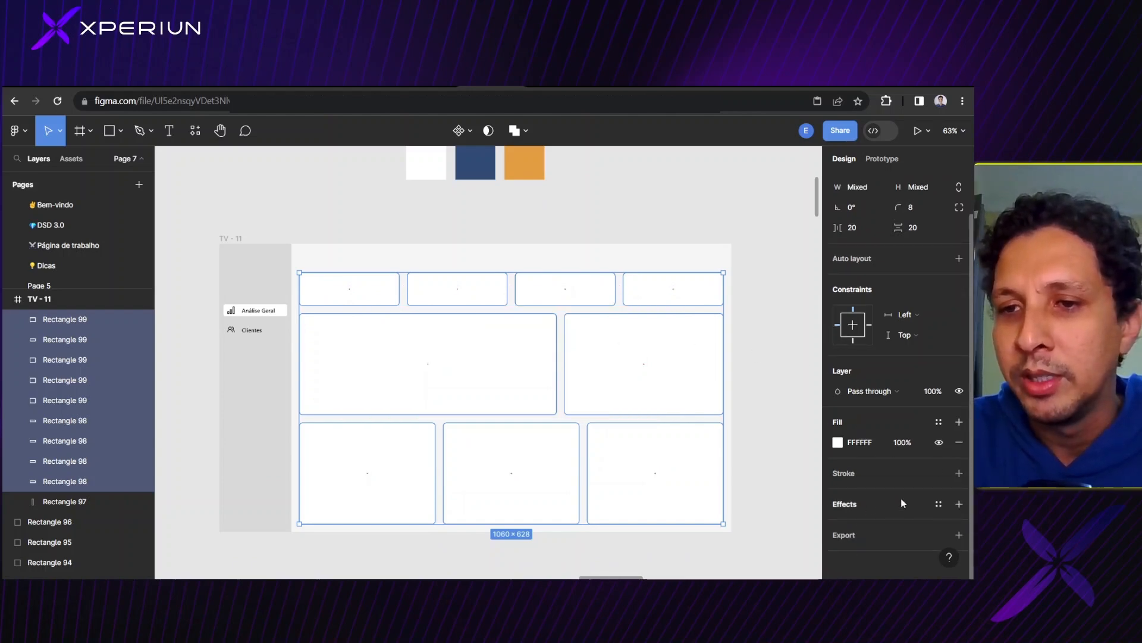
click(960, 504)
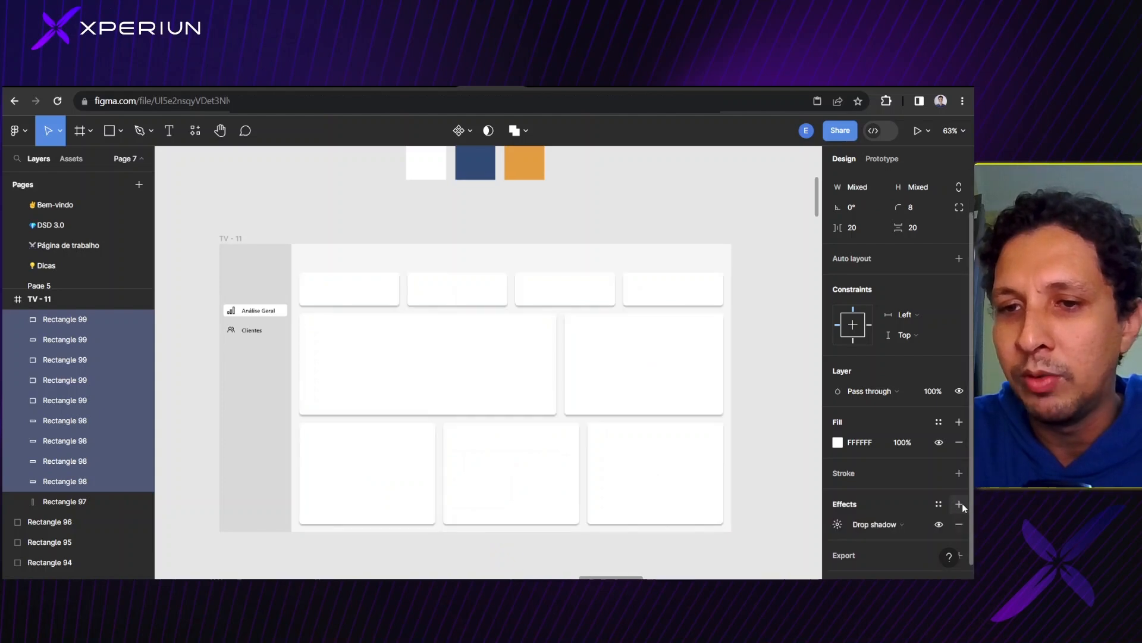
click(837, 526)
text(4)
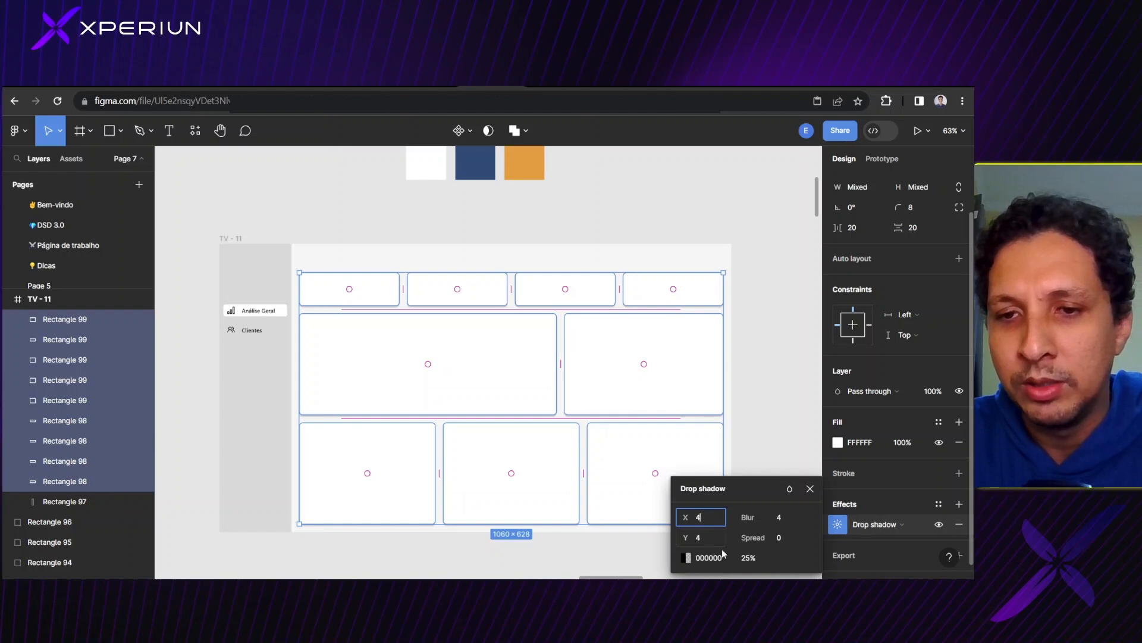
- Soften the cards' drop shadow by setting its opacity to 10% and its blur to 10
click(750, 559)
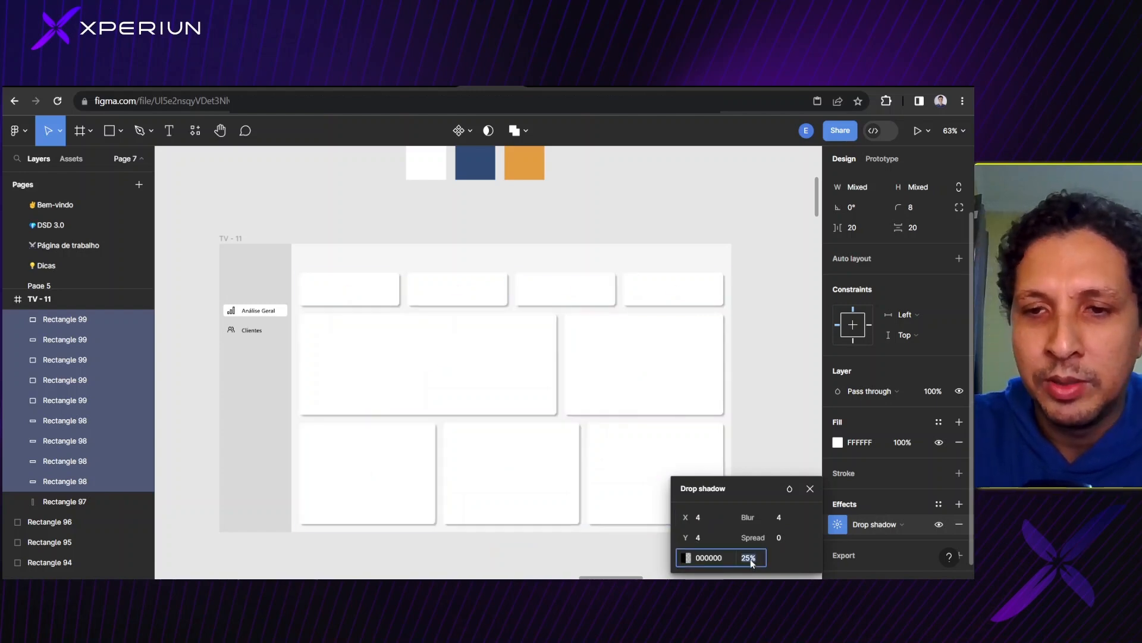
text(10)
key(Return)
click(782, 519)
key(BackSpace)
text(10)
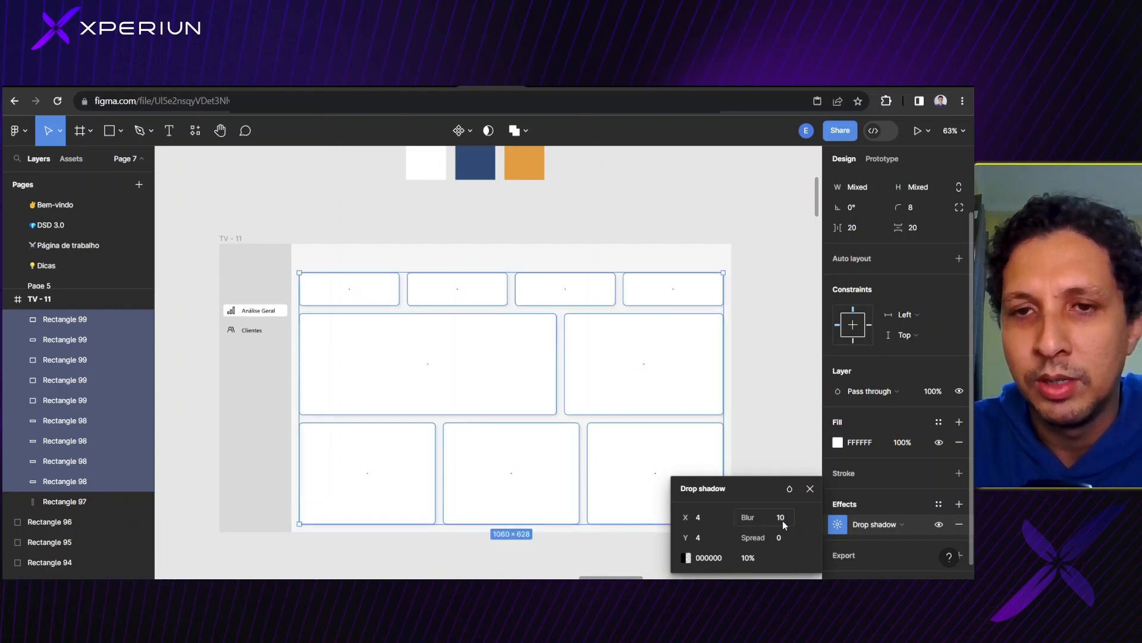
click(777, 437)
click(421, 319)
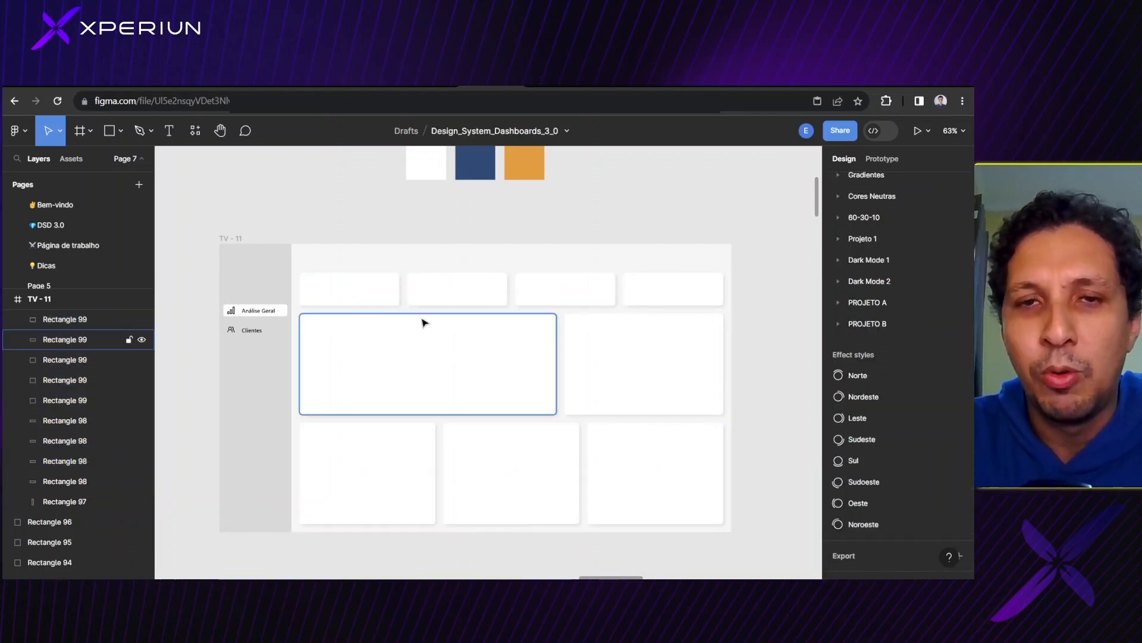
click(365, 302)
click(476, 335)
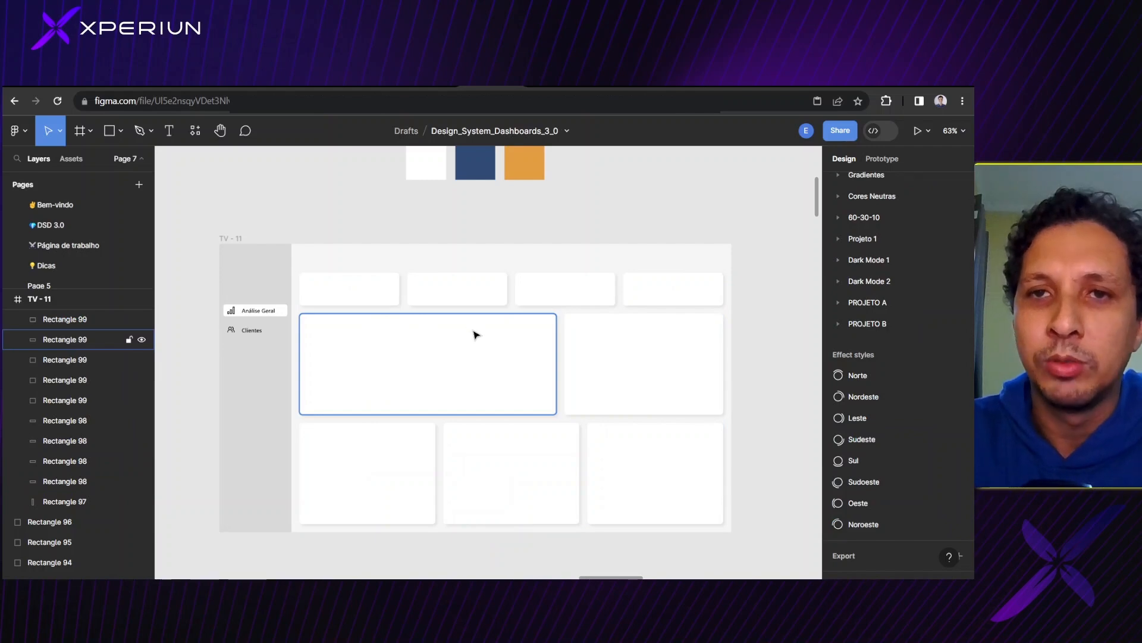
click(396, 274)
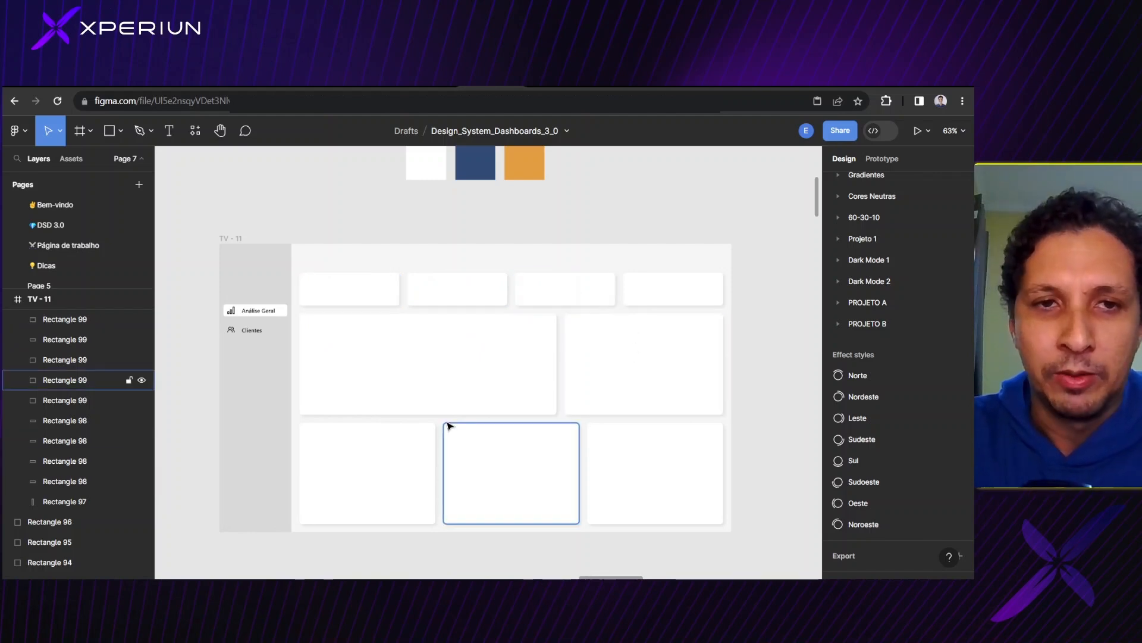
- Fill the TV - 11 sidebar rectangle with the dark blue 1D4C78 sampled from the second palette square
click(283, 281)
scroll(283, 281, up, 3)
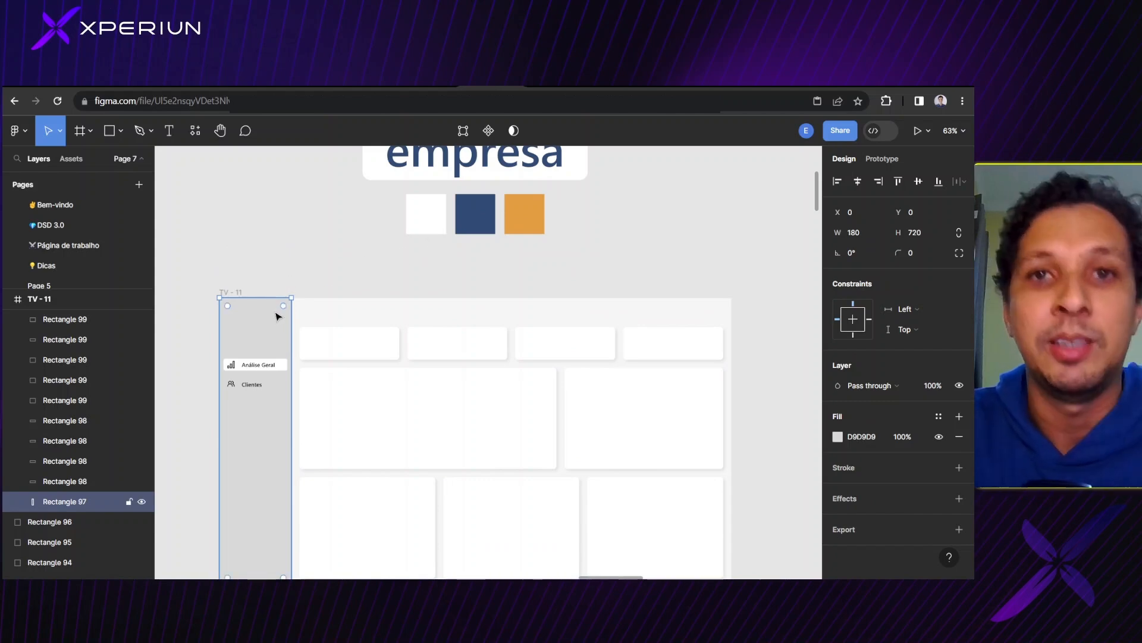
key(i)
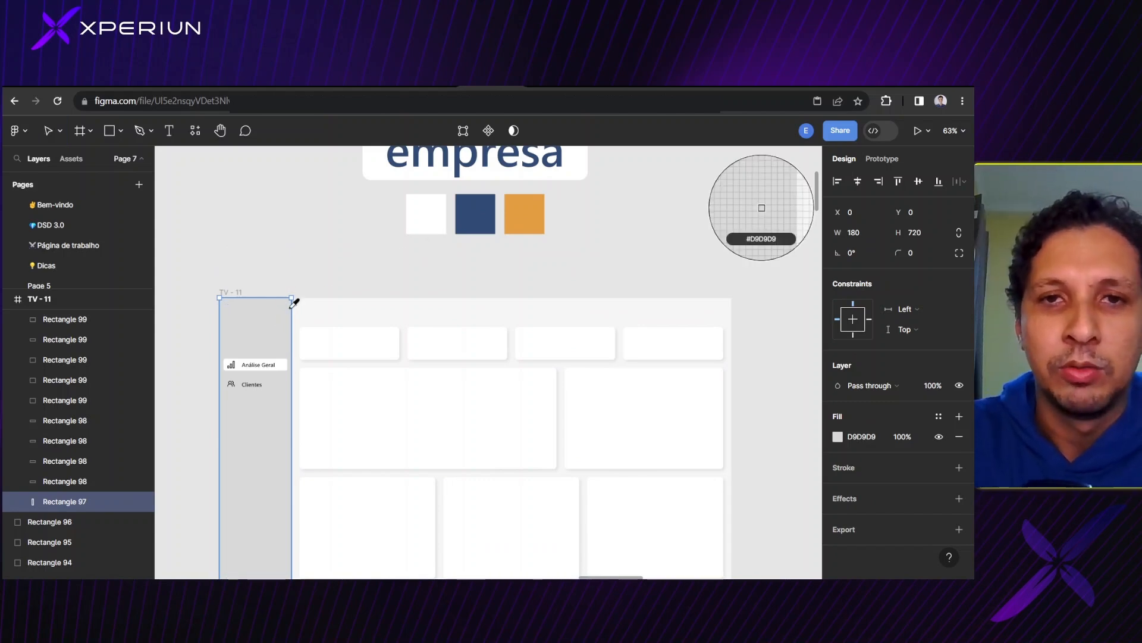
click(475, 210)
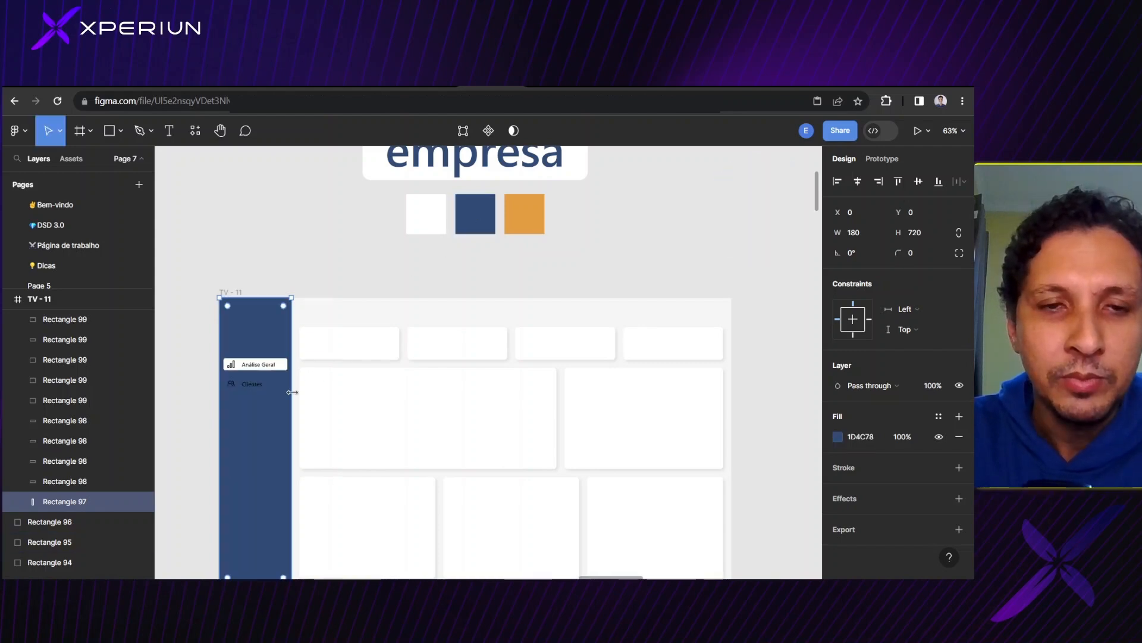
- Fill the rectangle behind the Análise Geral menu item with the orange F79A21 sampled from the third palette square
scroll(292, 390, down, 2)
click(285, 326)
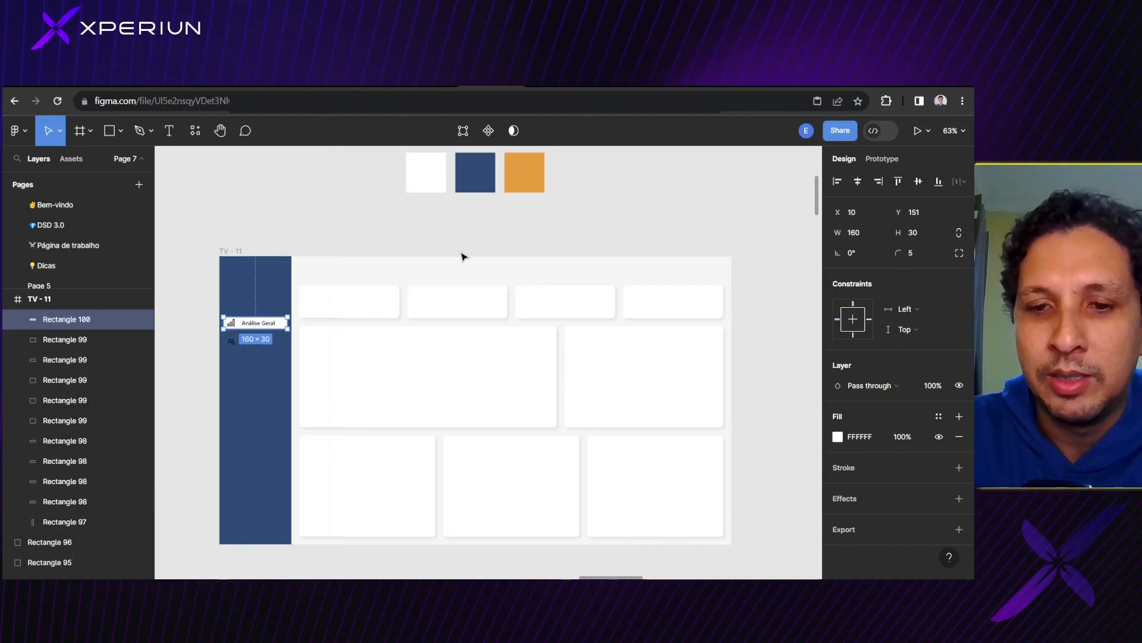
key(i)
click(523, 172)
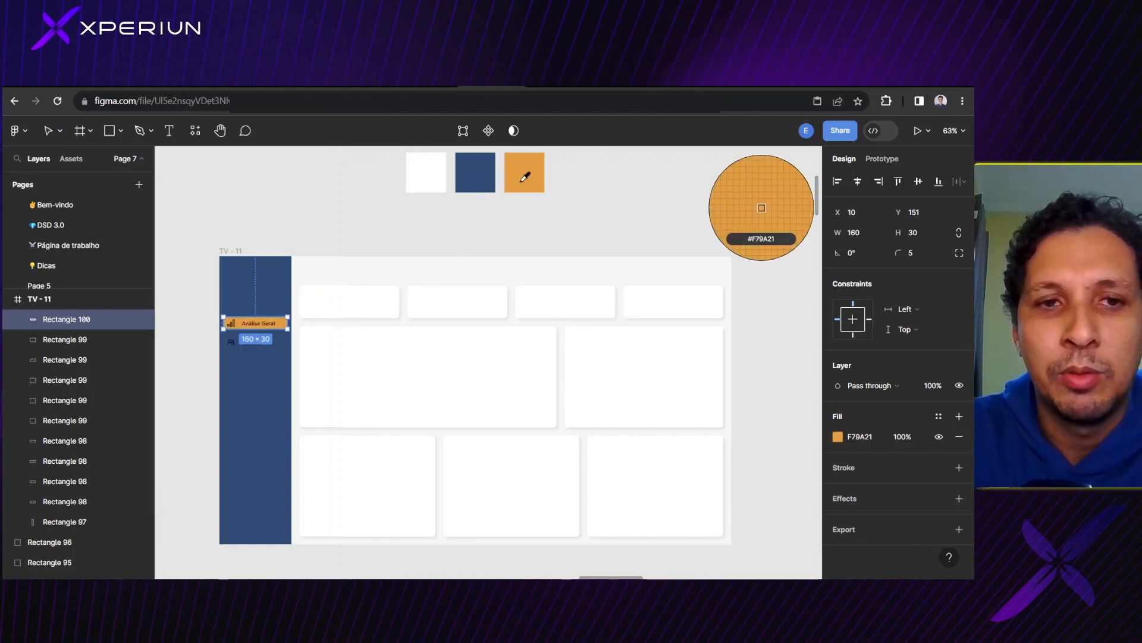
- Recolor the Análise Geral label and its bar graph icon with a darker shade of the sidebar blue, 13324F
scroll(270, 324, up, 5)
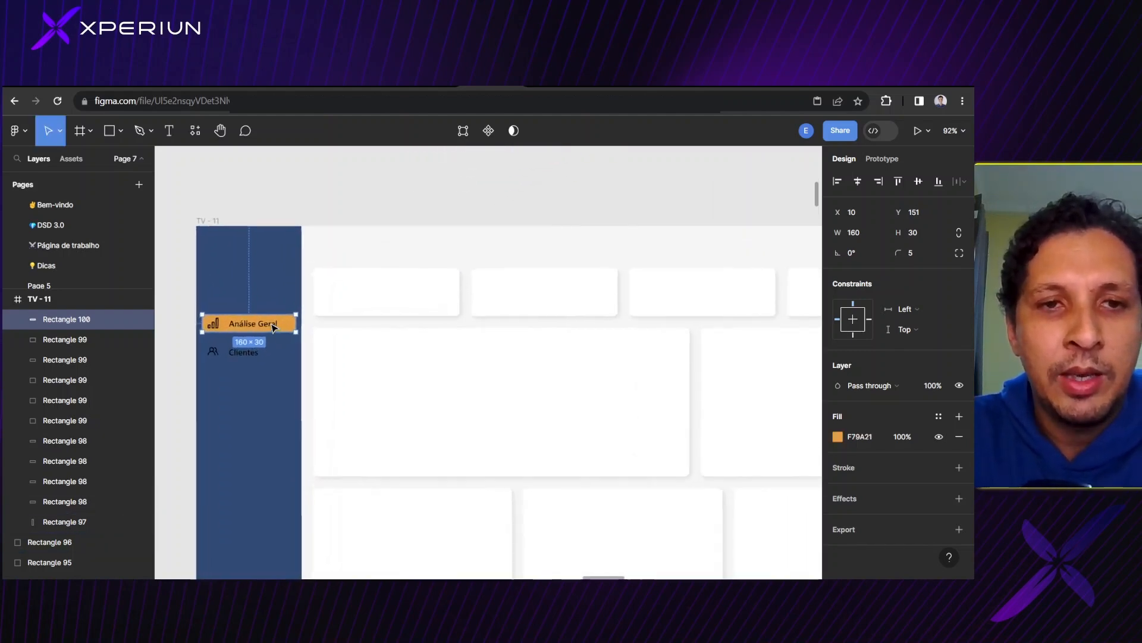
scroll(274, 326, left, 3)
click(275, 326)
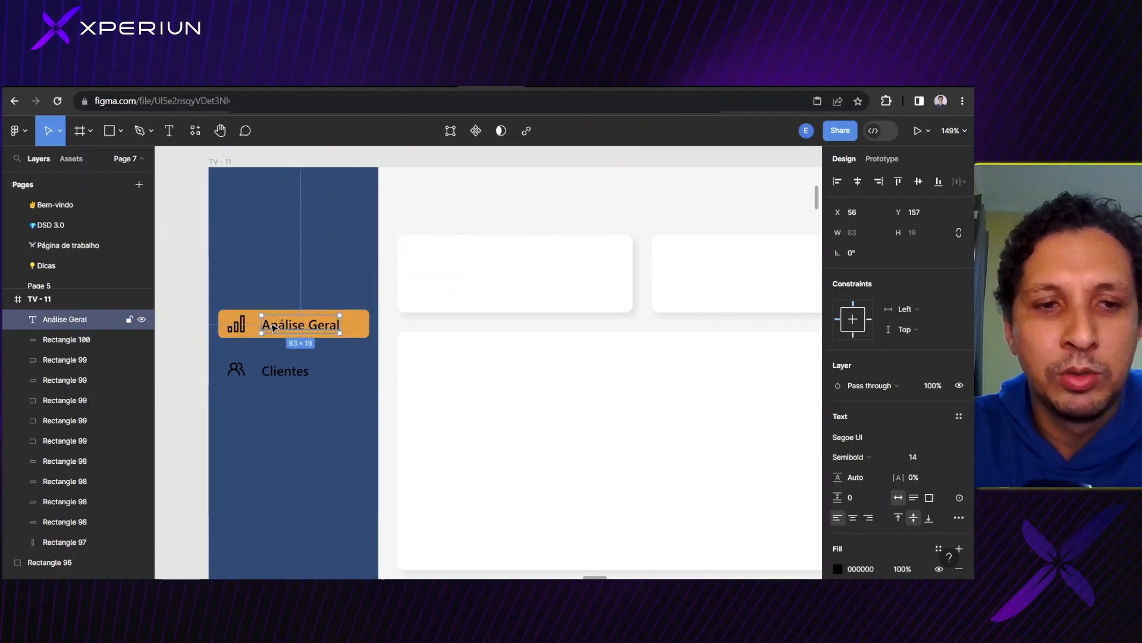
shift+click(235, 325)
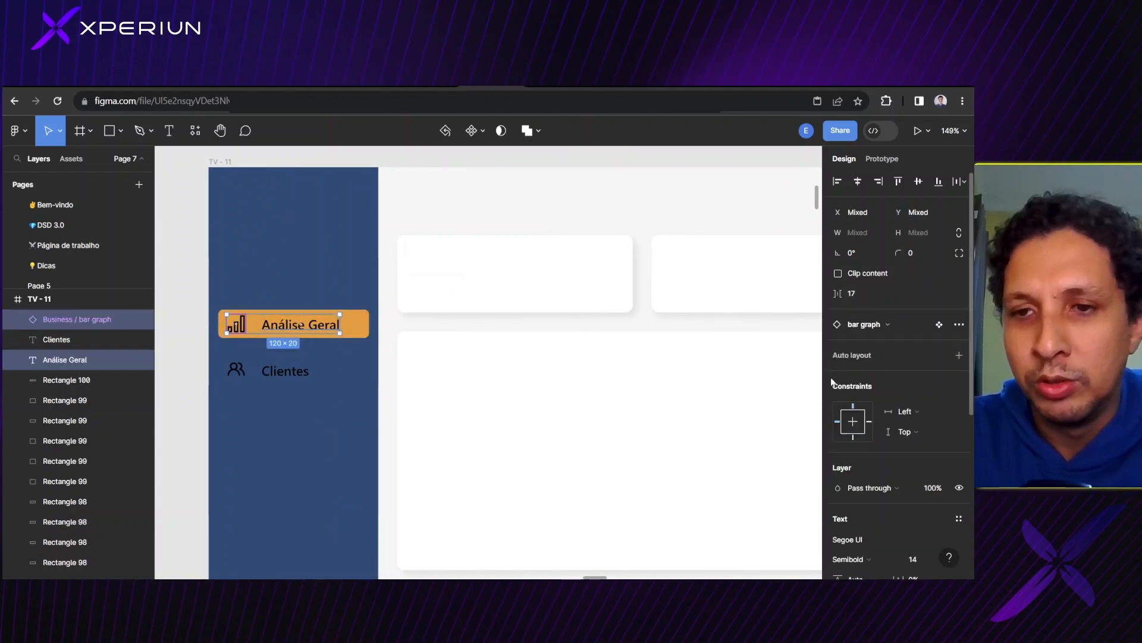
scroll(848, 449, down, 3)
scroll(848, 484, down, 1)
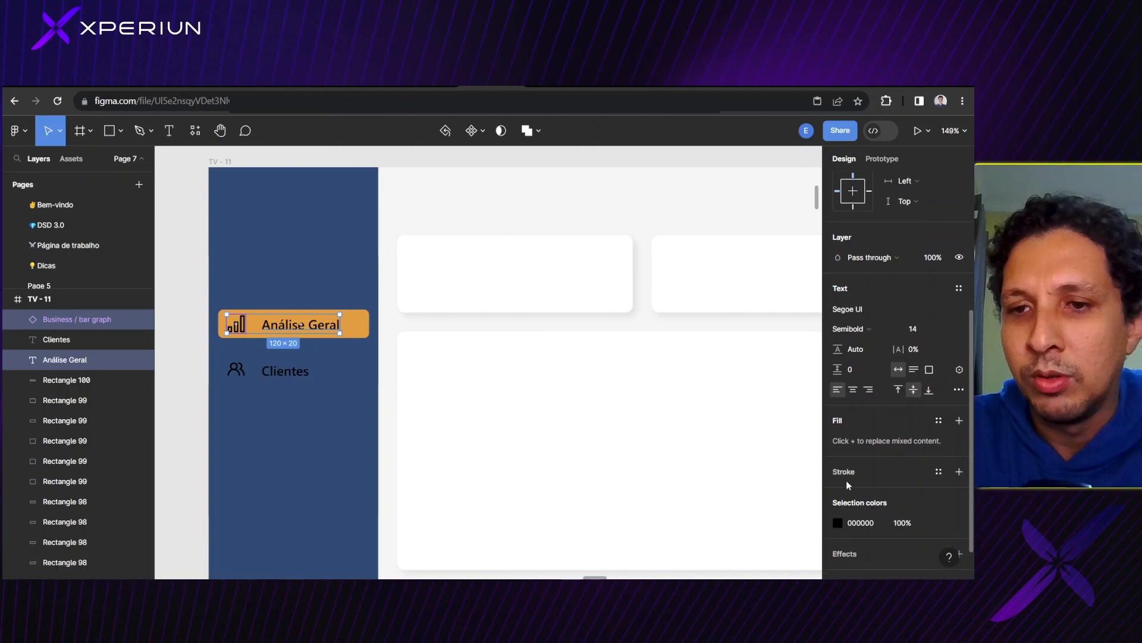
click(838, 523)
click(688, 436)
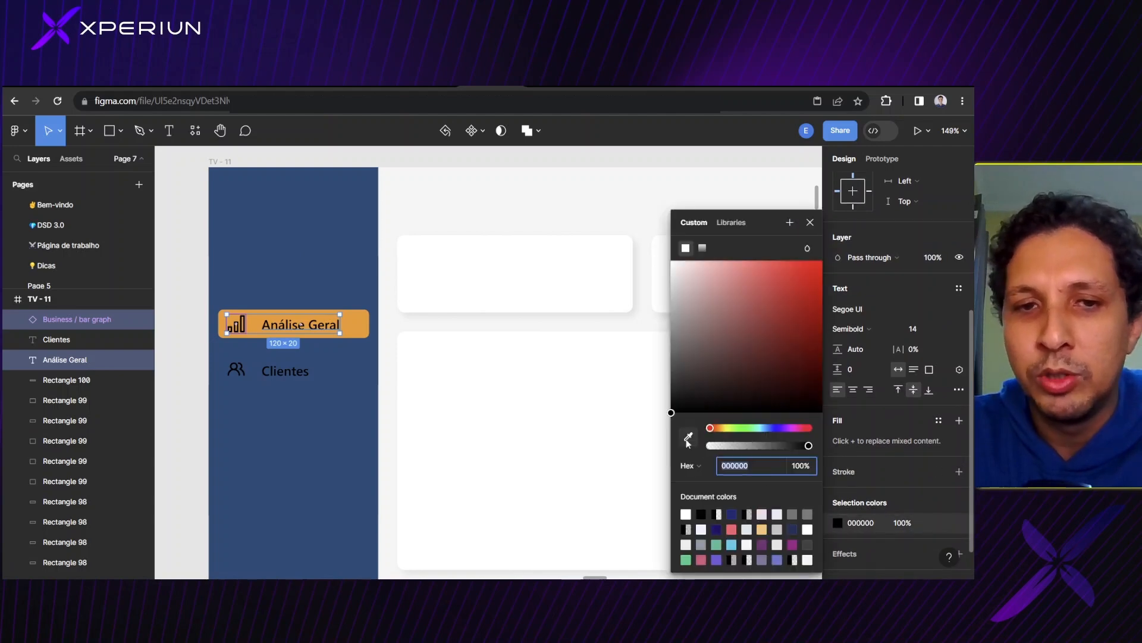
click(309, 416)
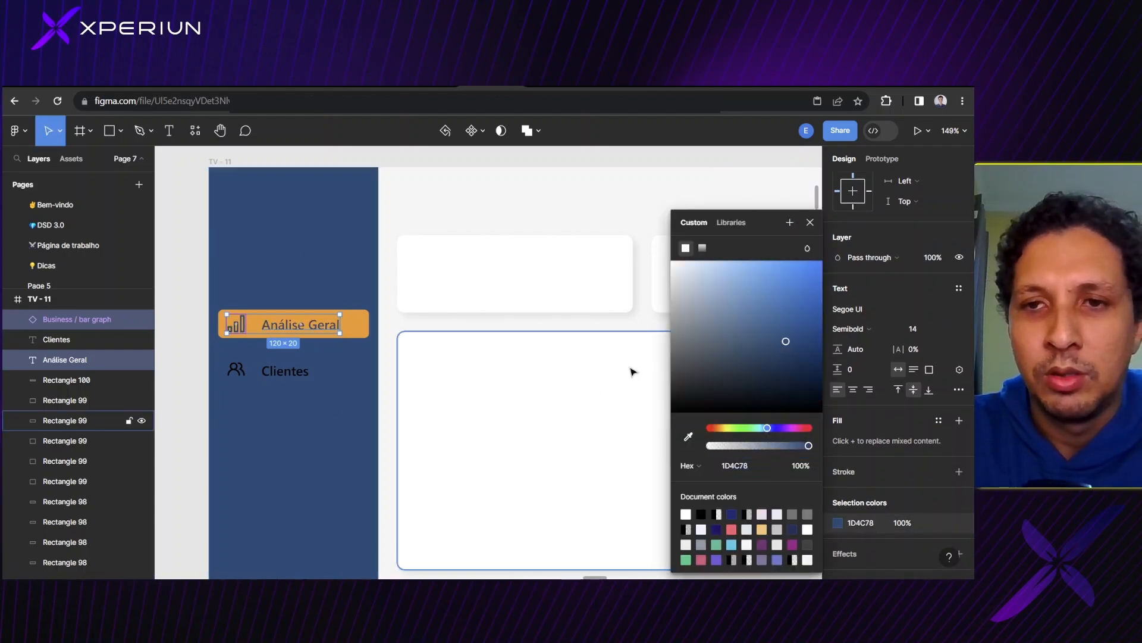
drag(787, 345, 788, 374)
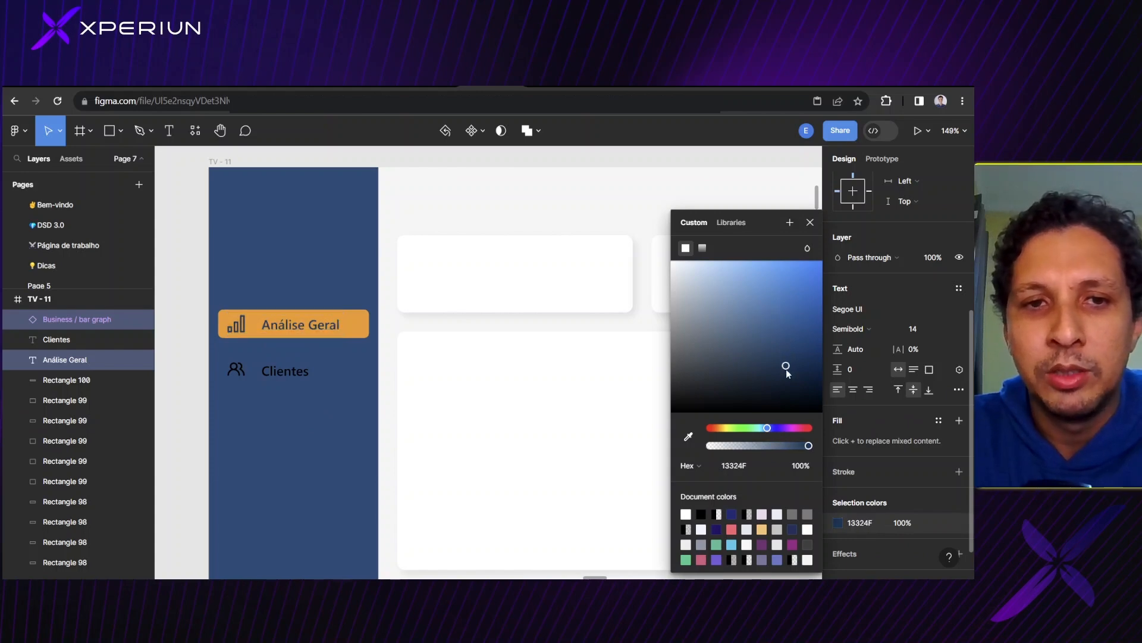
- Recolor the Clientes label and its users icon with the light gray B4B4B4
click(266, 376)
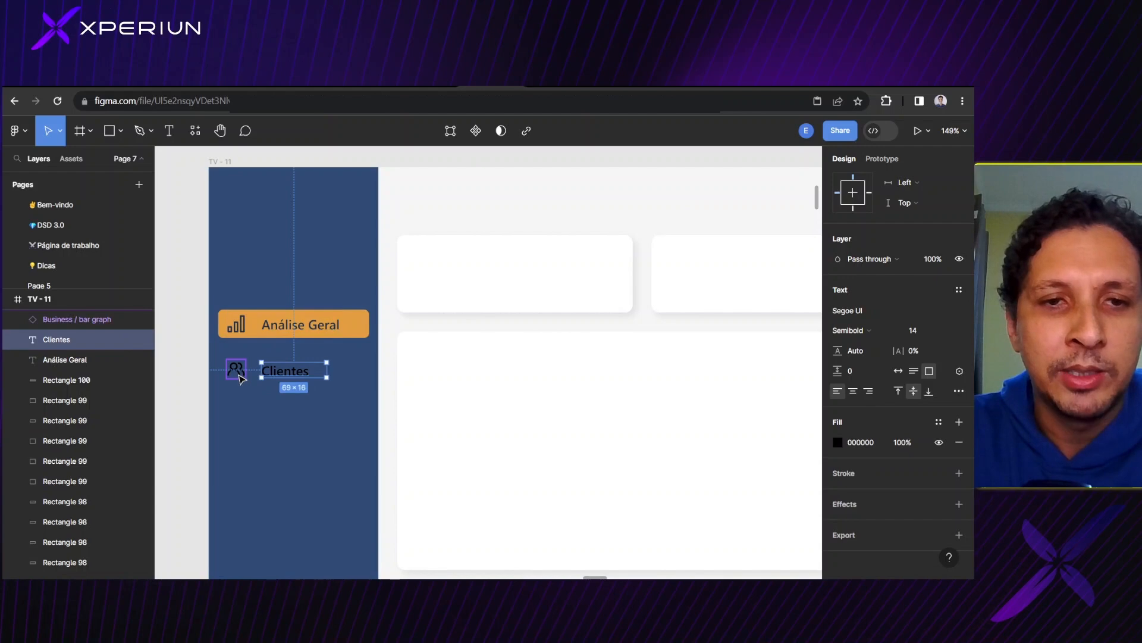
shift+click(238, 373)
scroll(879, 504, down, 1)
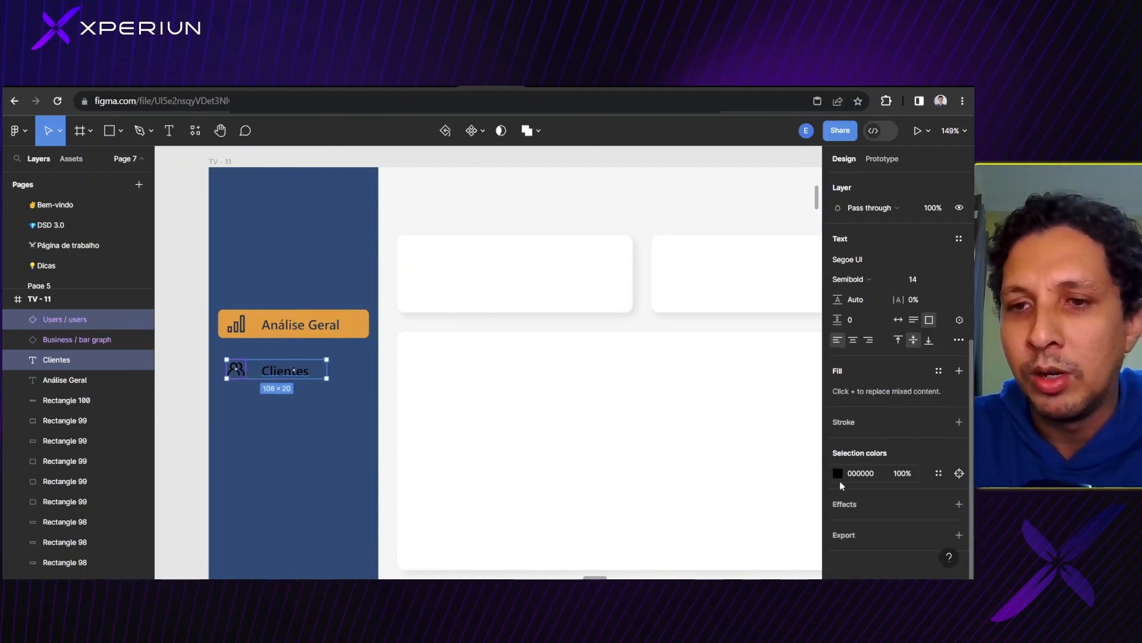
click(839, 474)
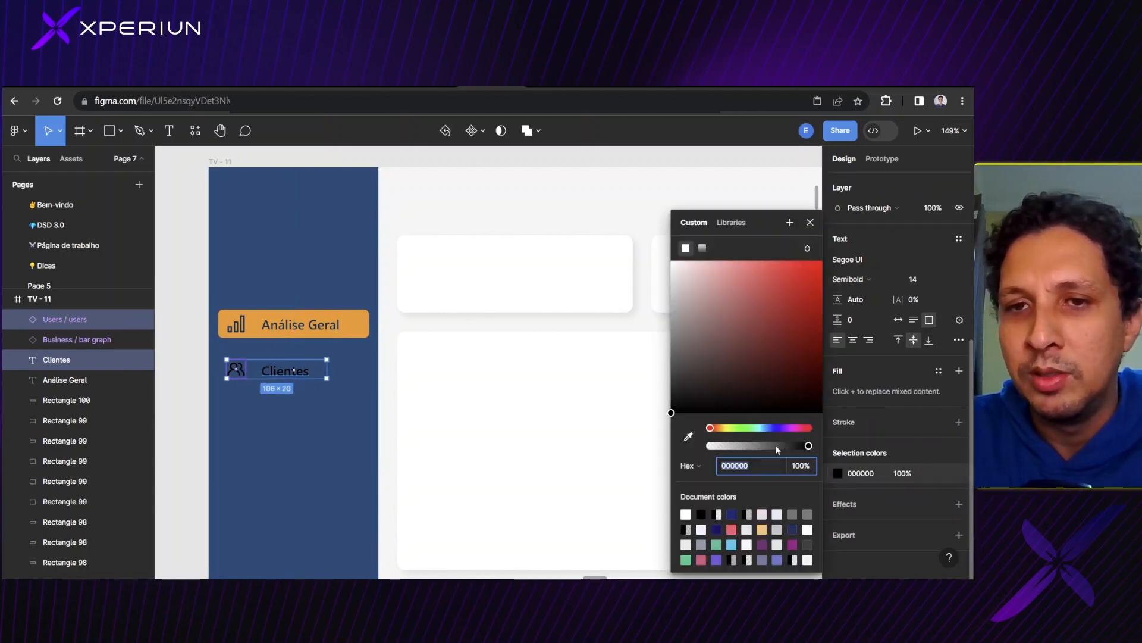
click(668, 379)
drag(665, 376, 663, 309)
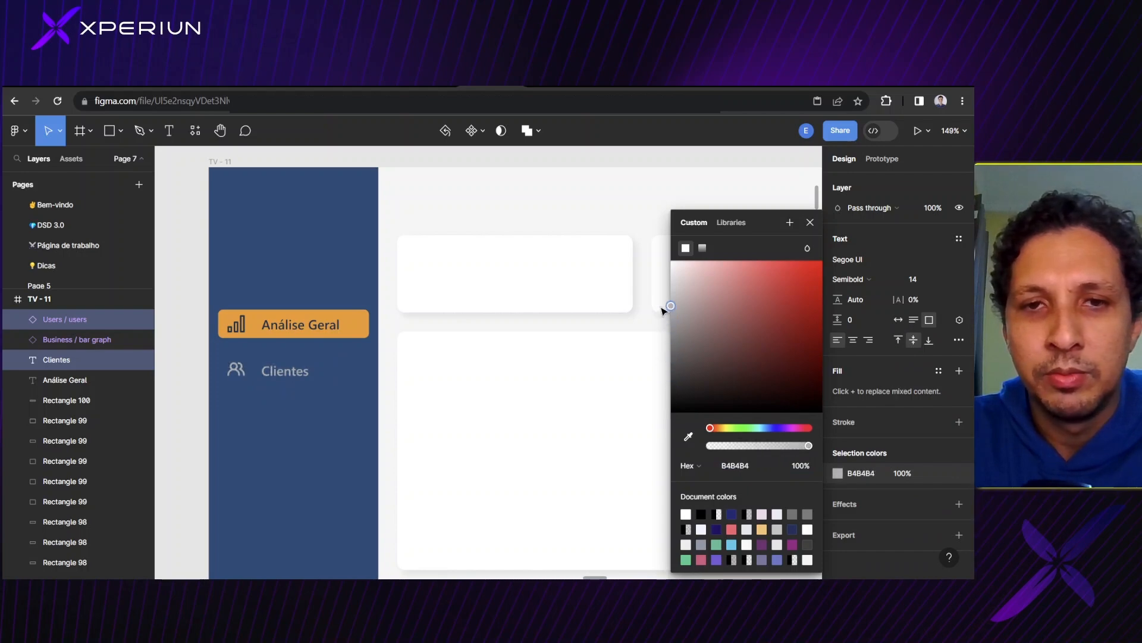
click(810, 223)
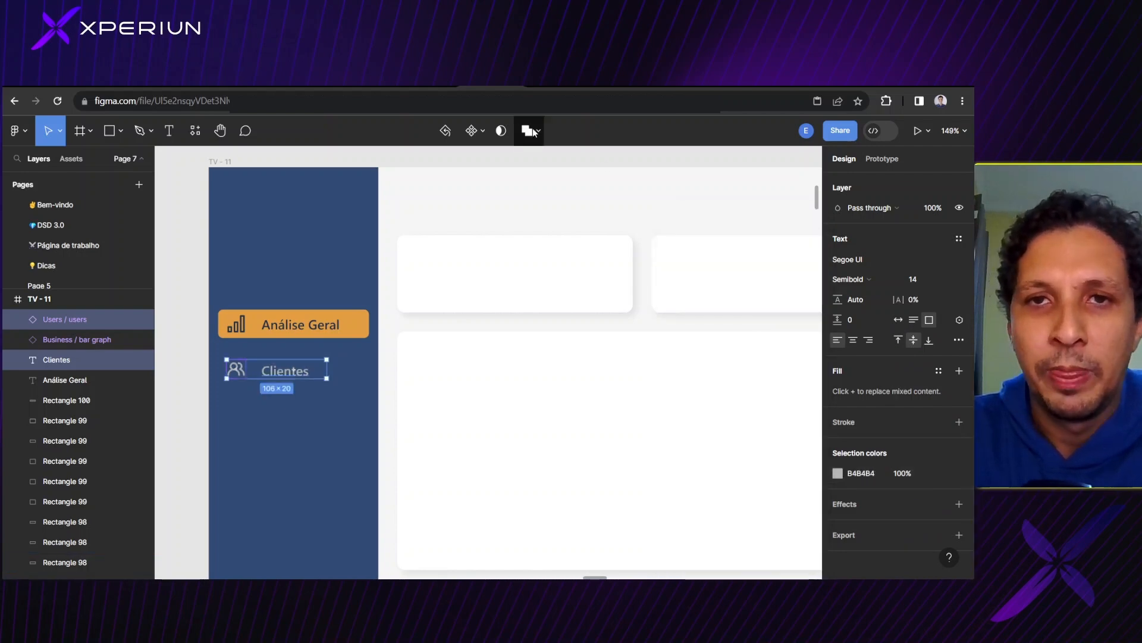
click(541, 160)
- Scale the empresa logo frame proportionally to 108 × 40.86 and place it above the sidebar menu at X 37, Y 22
scroll(540, 161, down, 3)
scroll(541, 161, down, 4)
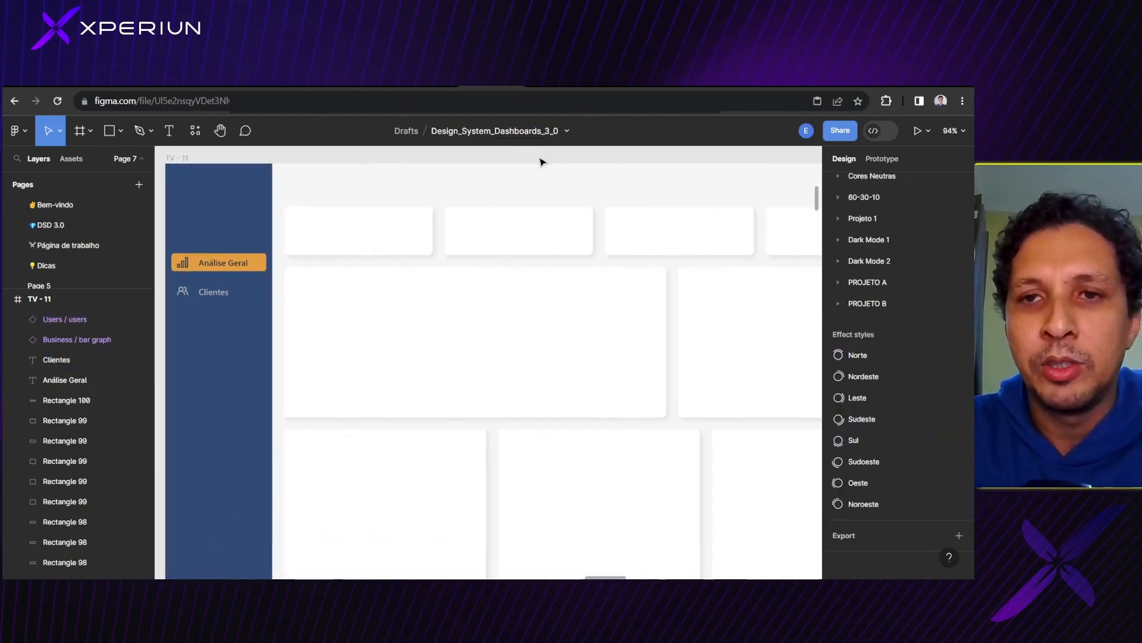
scroll(540, 160, up, 1)
scroll(541, 161, up, 6)
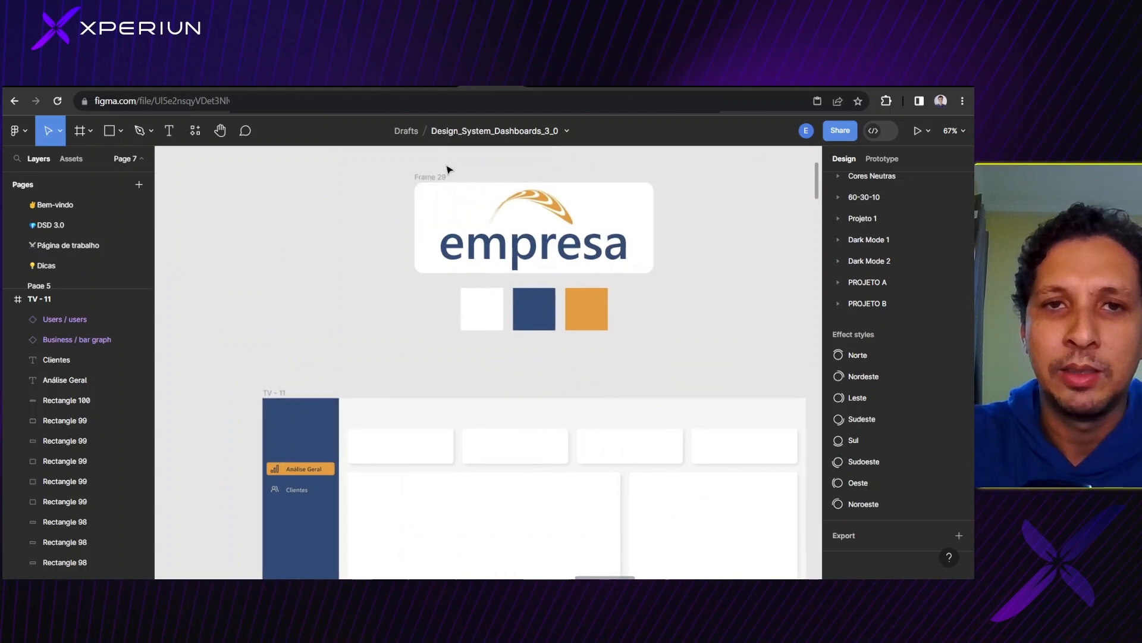
click(433, 184)
click(435, 178)
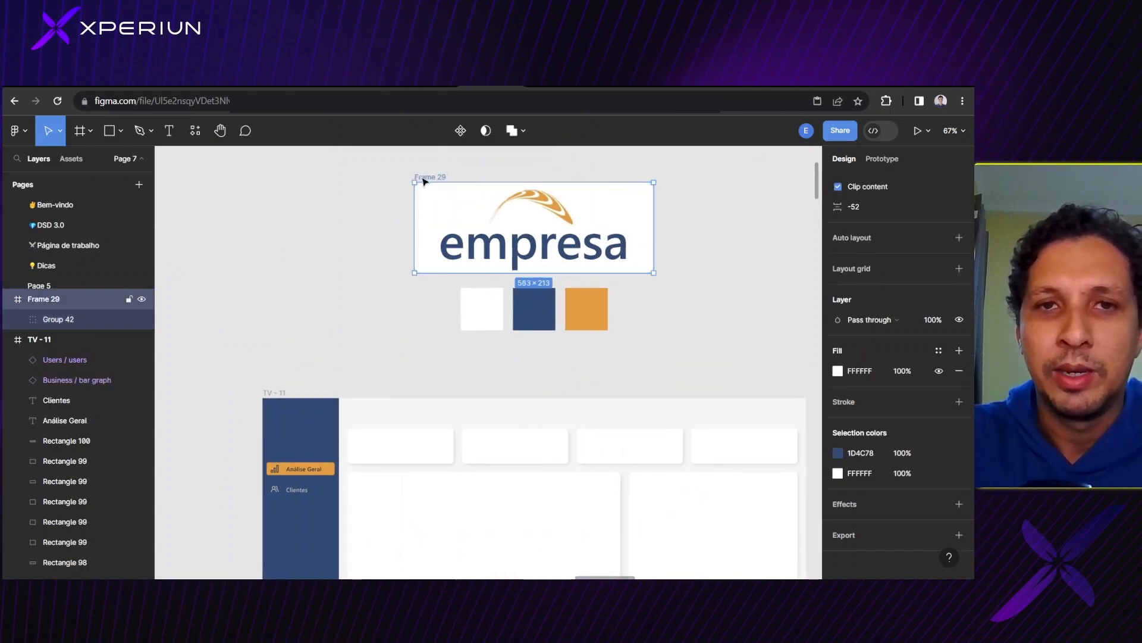
key(k)
drag(410, 179, 310, 422)
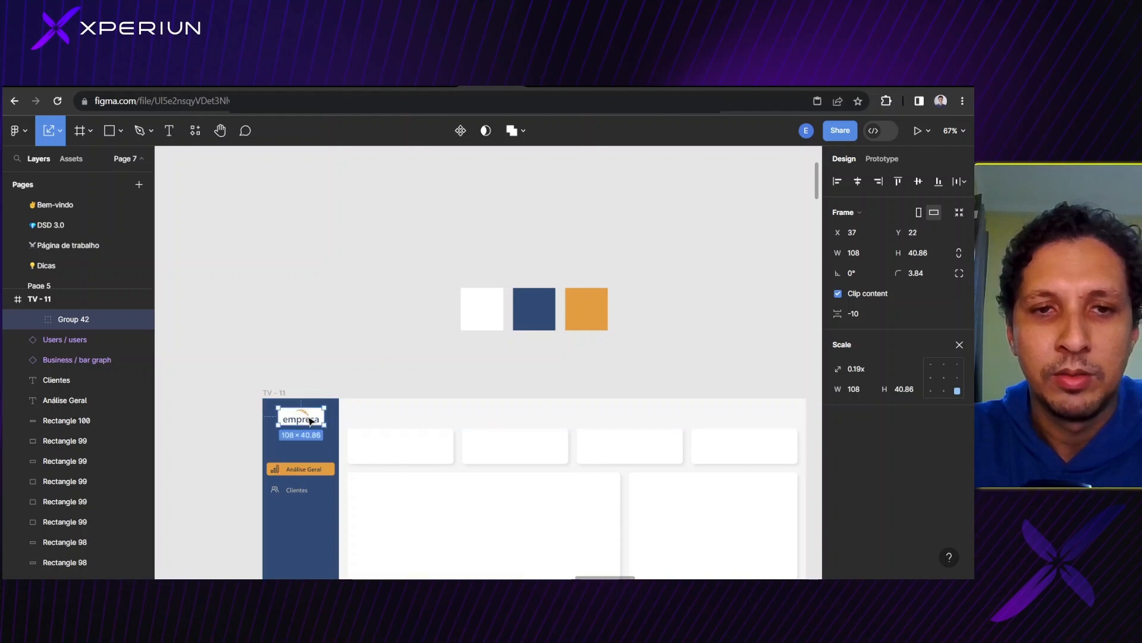
click(351, 360)
- Select the whole TV - 11 frame, check the dashboard page in Power BI and return to Figma
scroll(351, 359, down, 2)
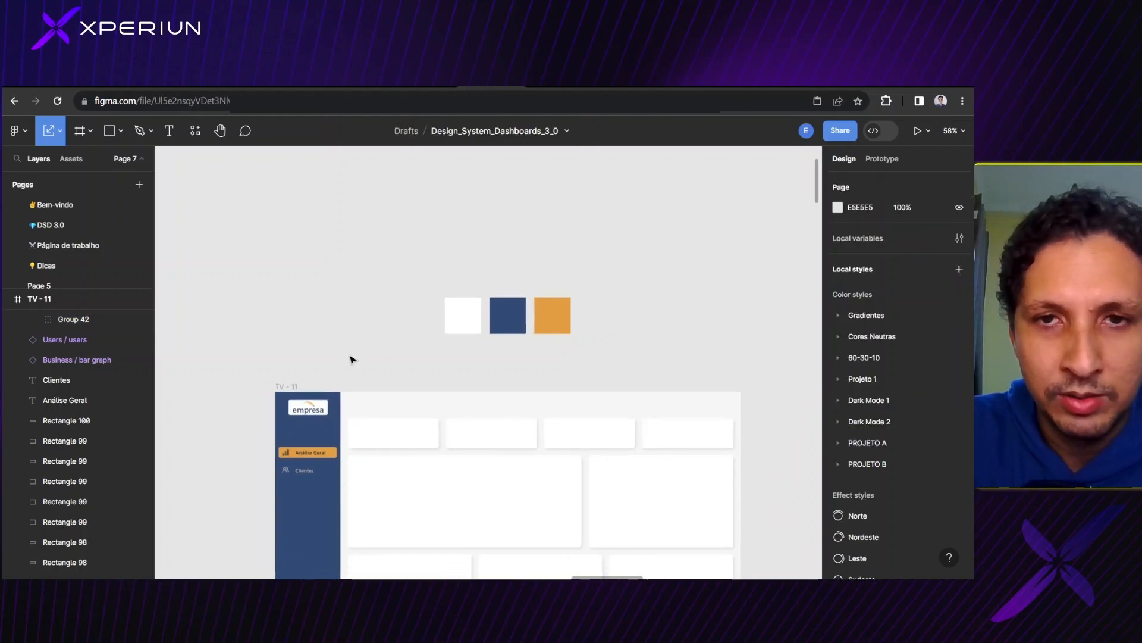
scroll(351, 359, down, 3)
scroll(352, 359, right, 3)
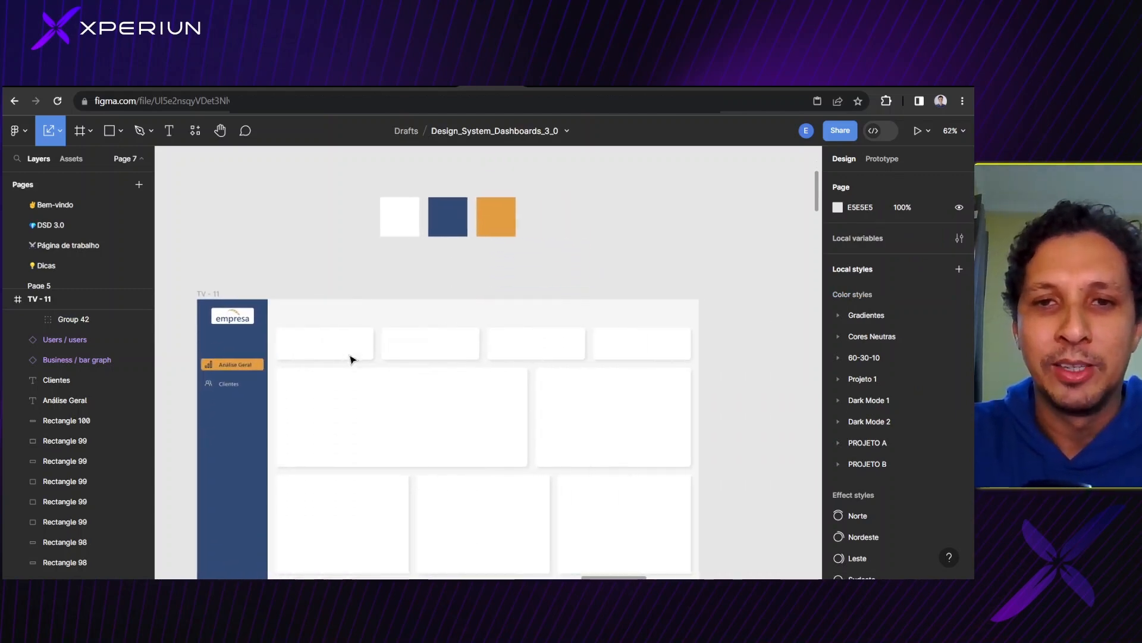
scroll(351, 360, down, 2)
click(218, 256)
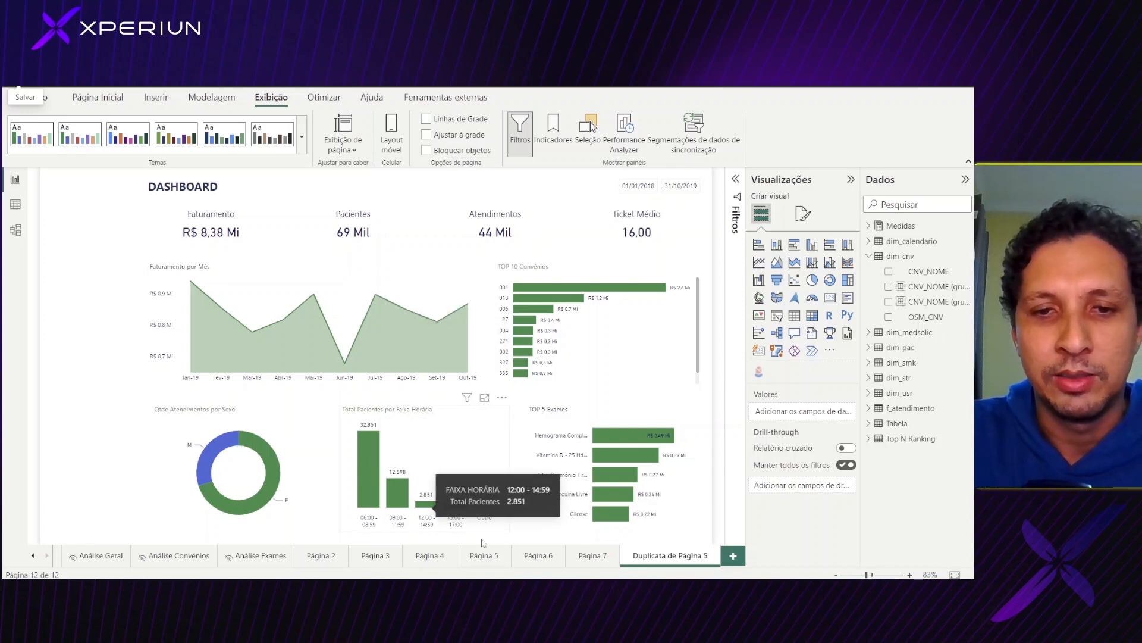
mouse_move(546, 579)
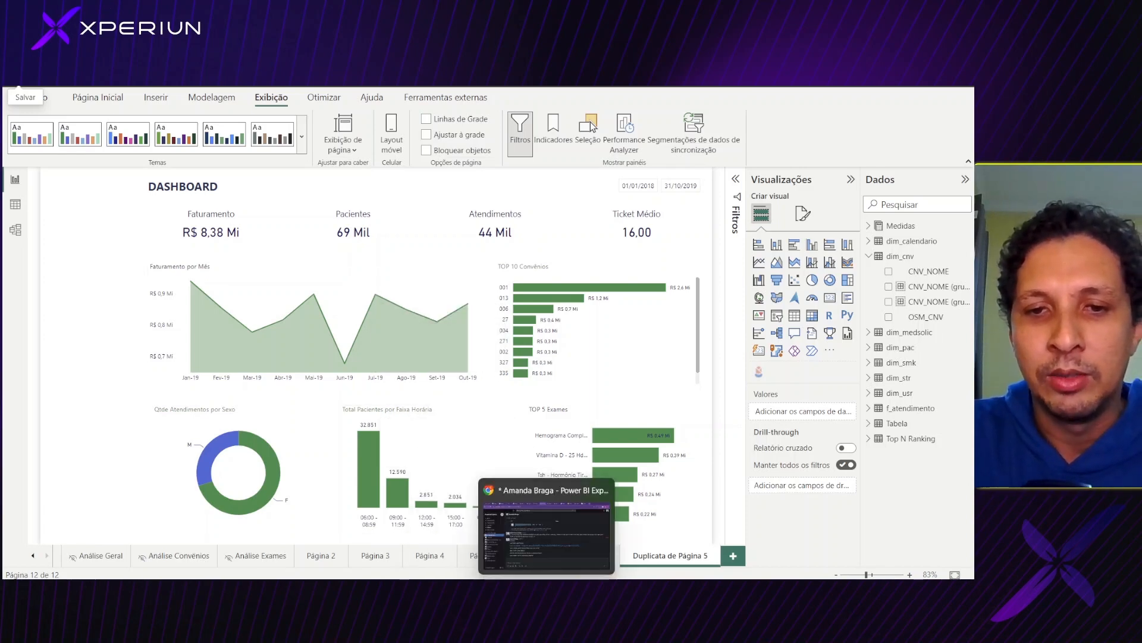
click(546, 523)
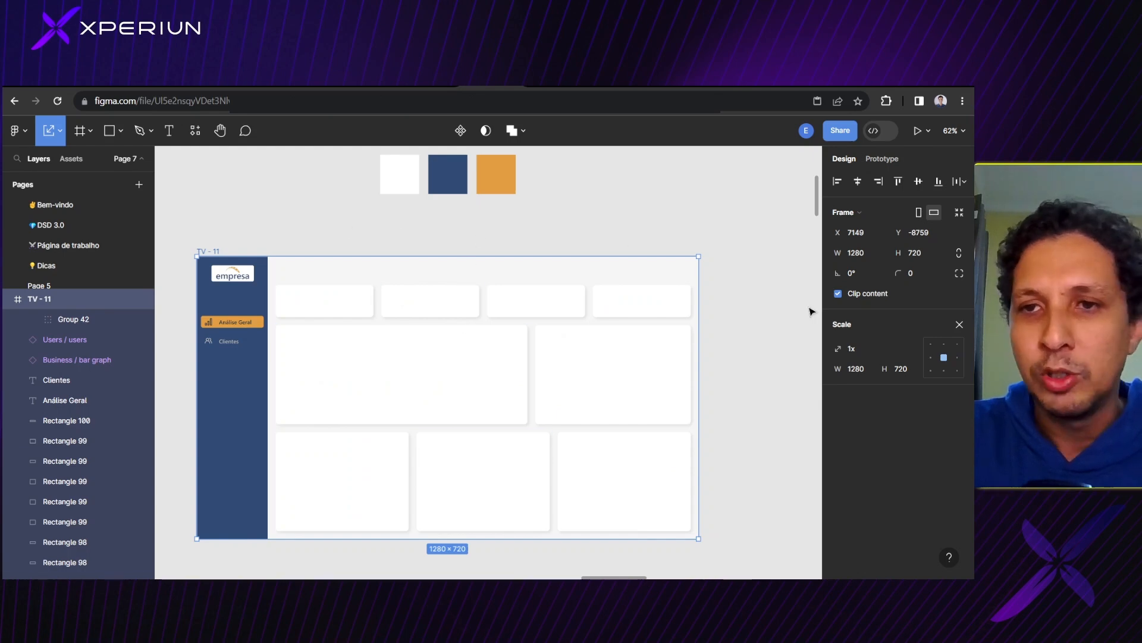
key(shift+a)
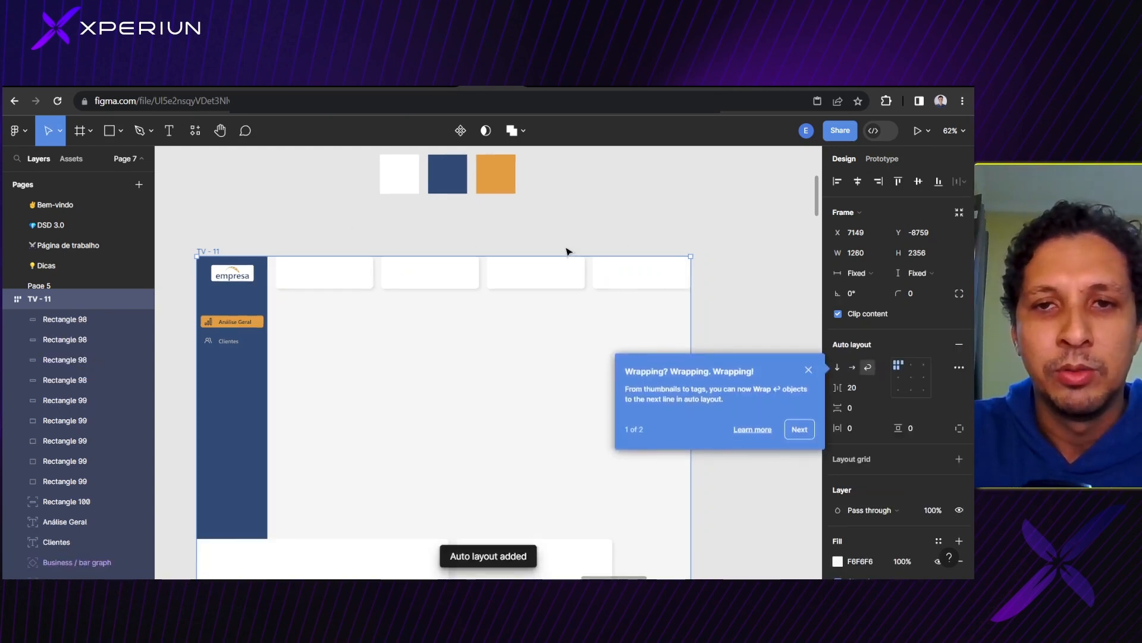
click(568, 251)
key(ctrl+z)
key(ctrl+z)
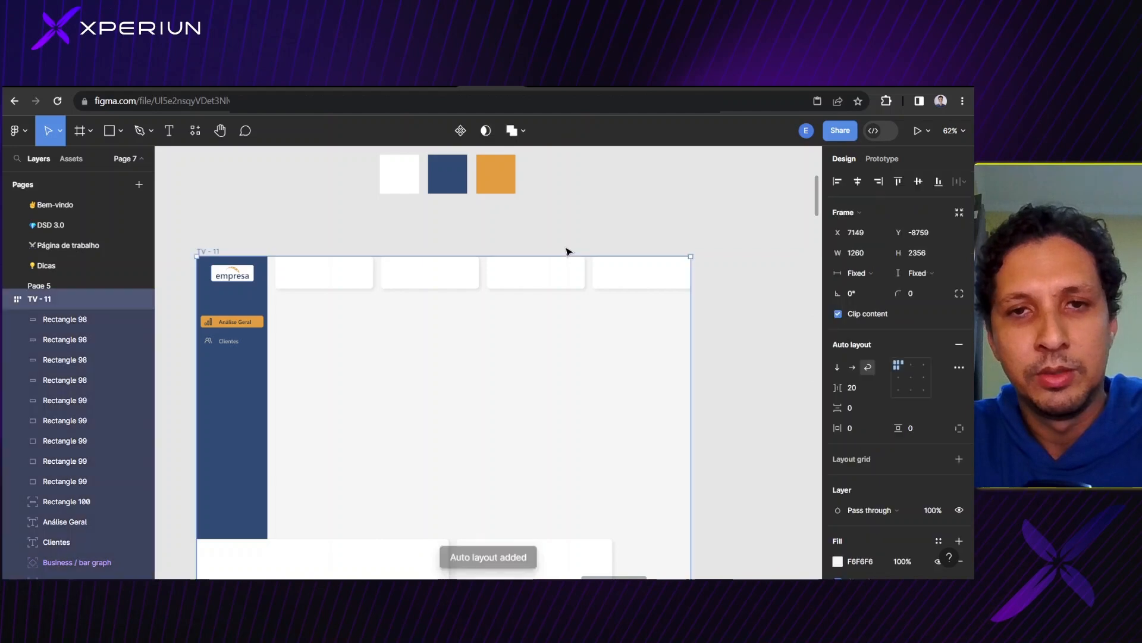
click(381, 220)
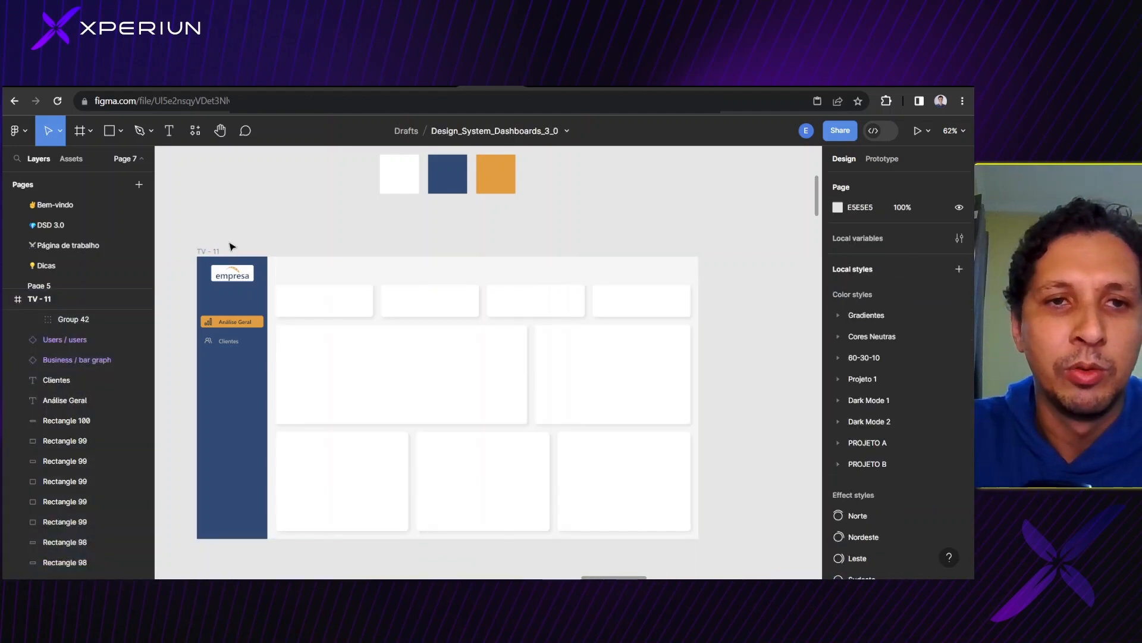
- Export the TV - 11 frame as a PNG at 2x
click(212, 251)
scroll(884, 428, down, 4)
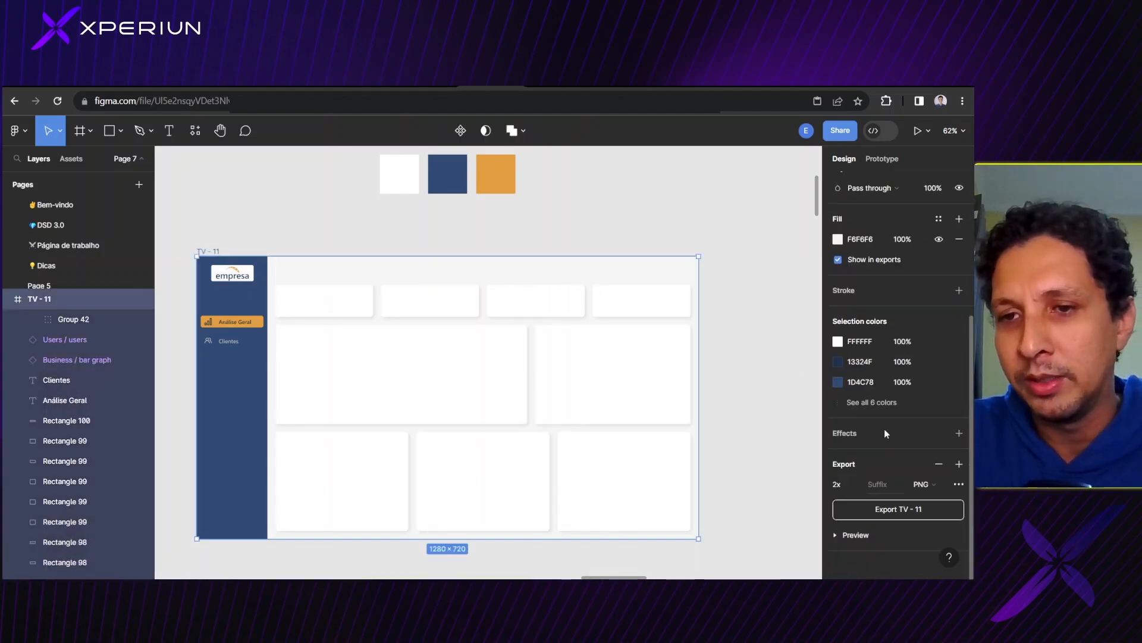
click(883, 512)
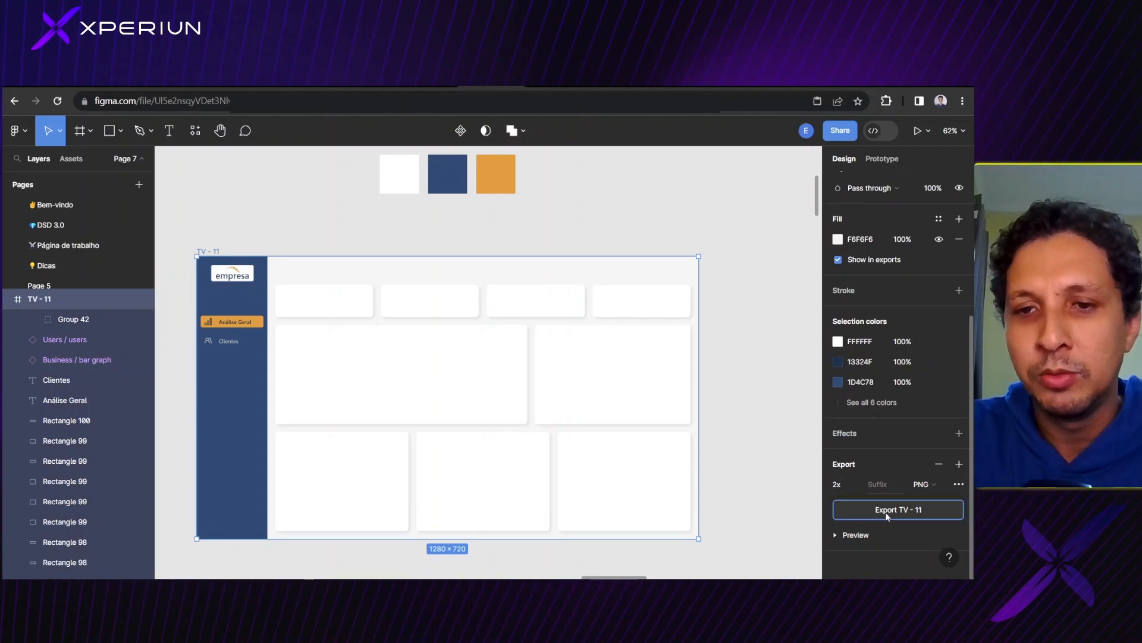
- Switch to Power BI and set TV - 11.png as the page background image with the Ajuste image fit
key(alt+Tab)
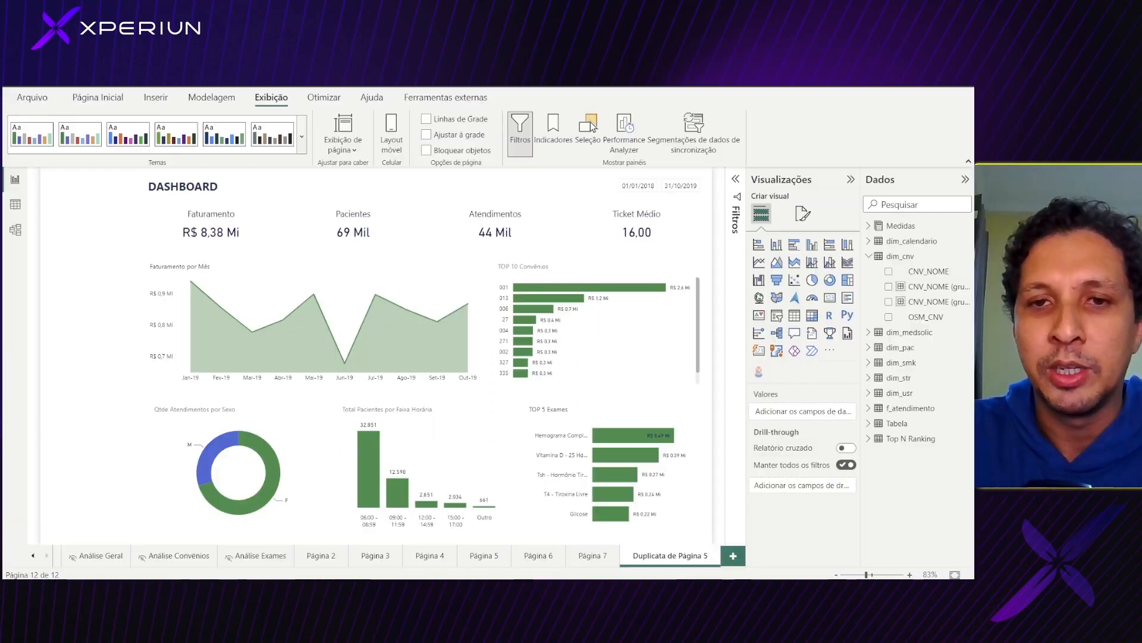
click(801, 215)
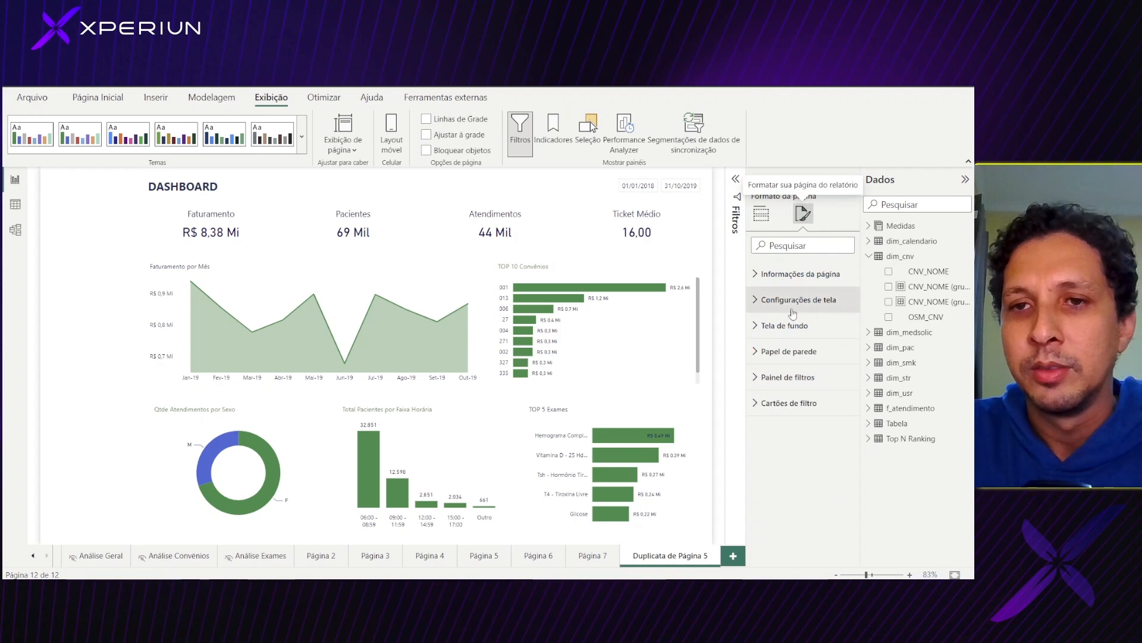
click(792, 326)
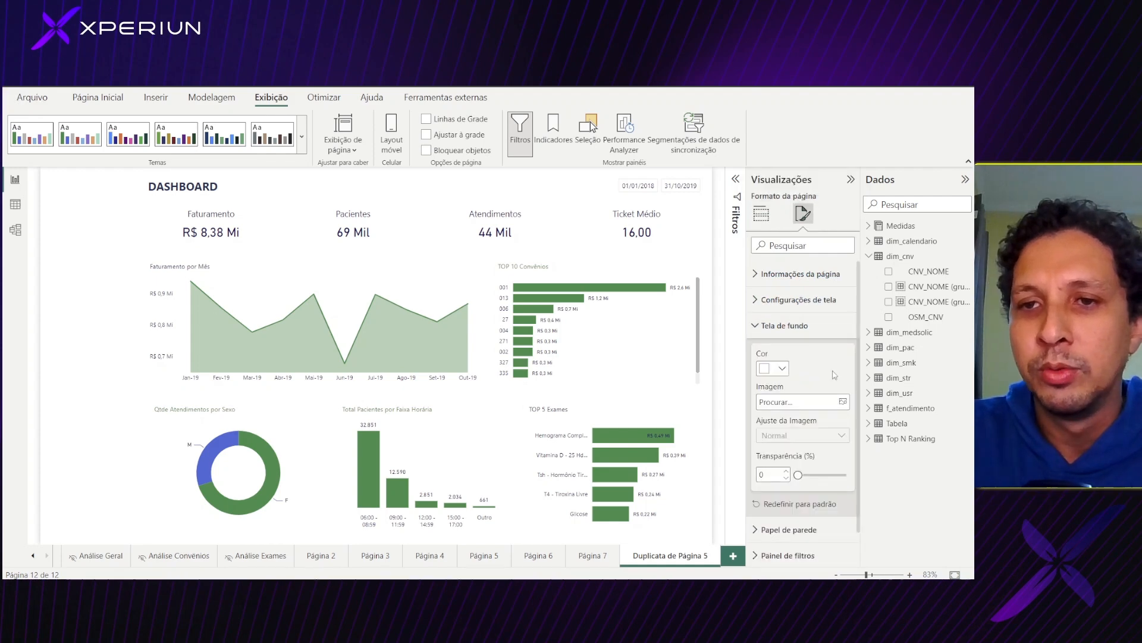
click(843, 403)
double_click(154, 184)
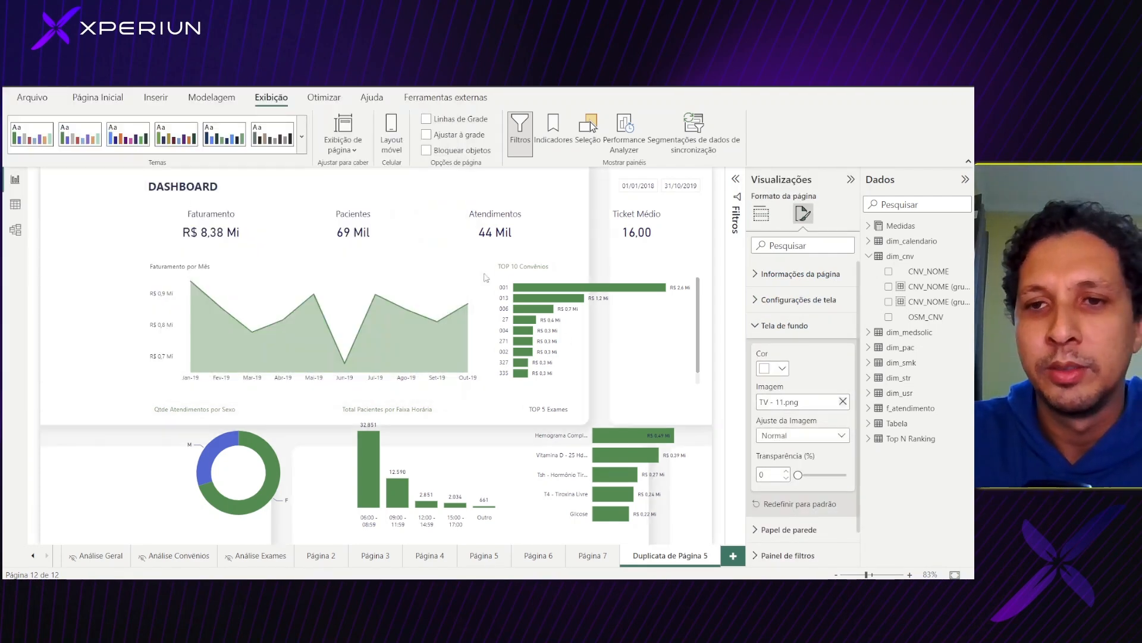
click(781, 436)
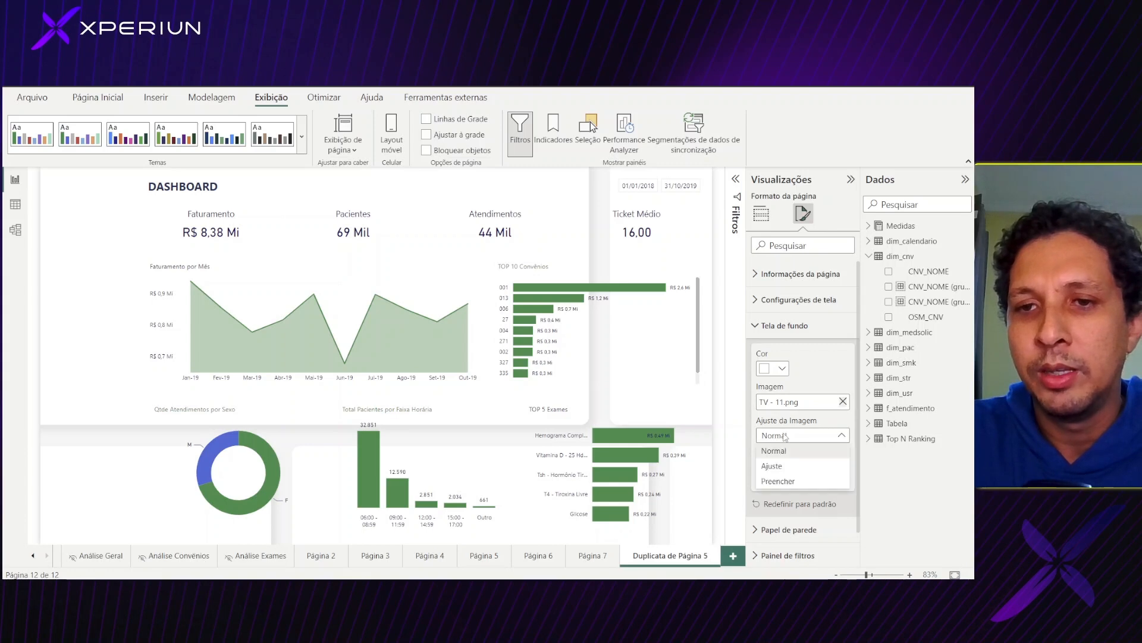
click(774, 467)
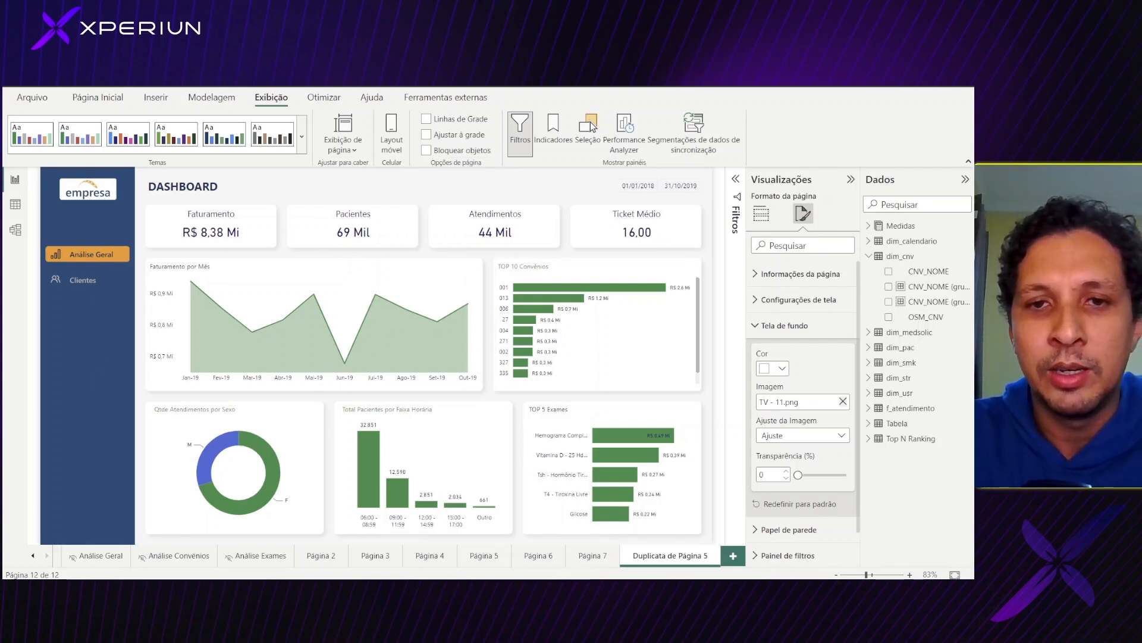
- Return to Figma and copy the hex code 1D4C78 of the dark blue palette swatch
key(alt+Tab)
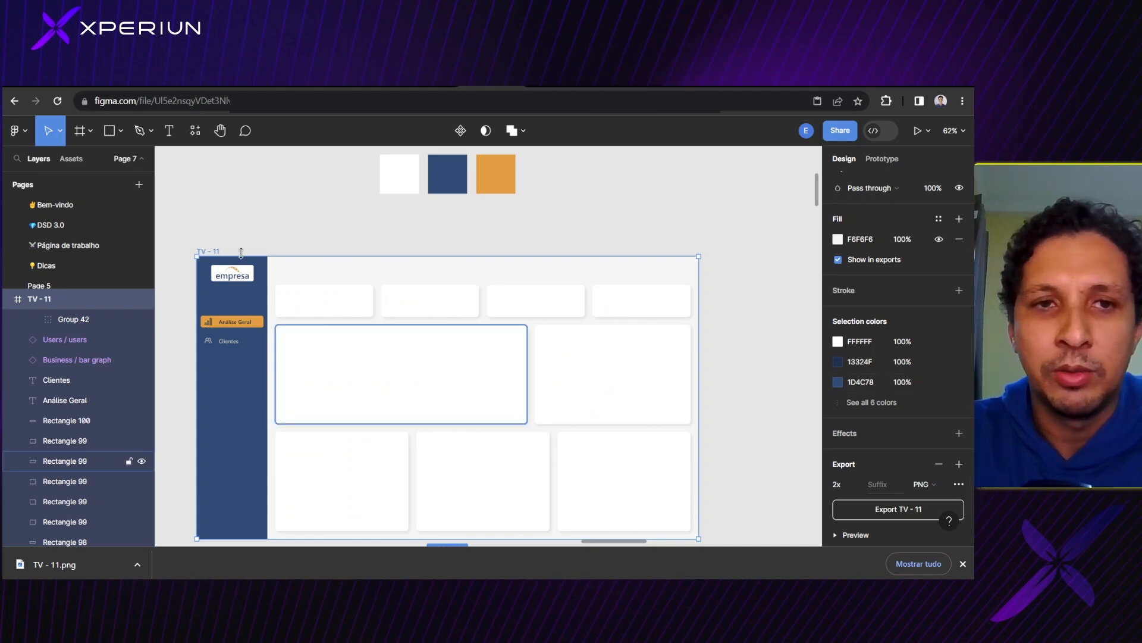
double_click(224, 421)
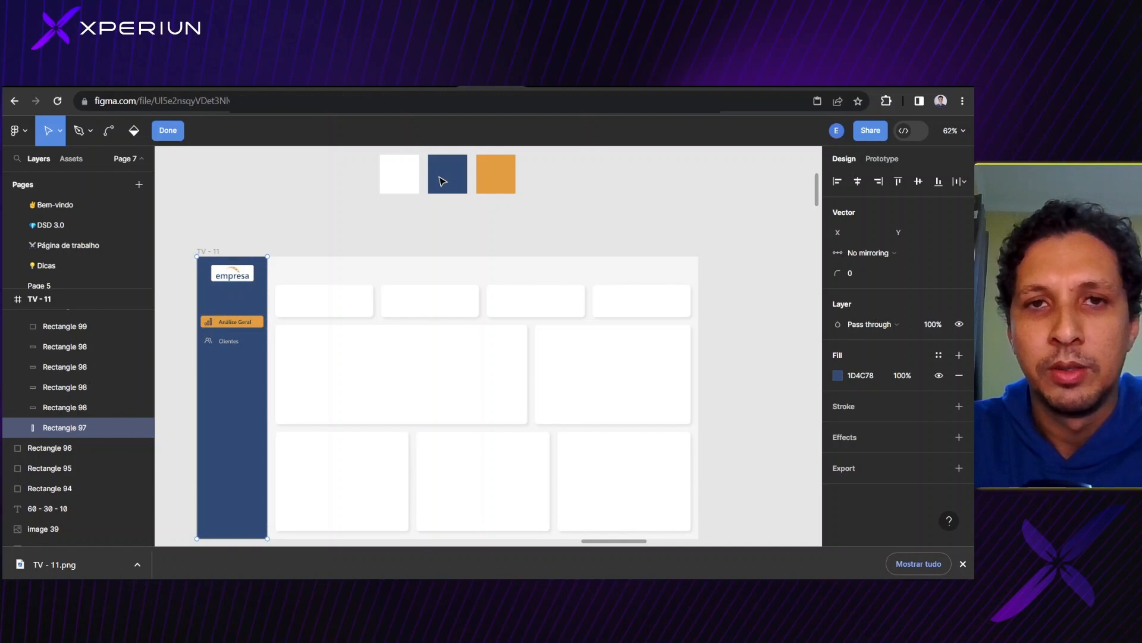
key(Escape)
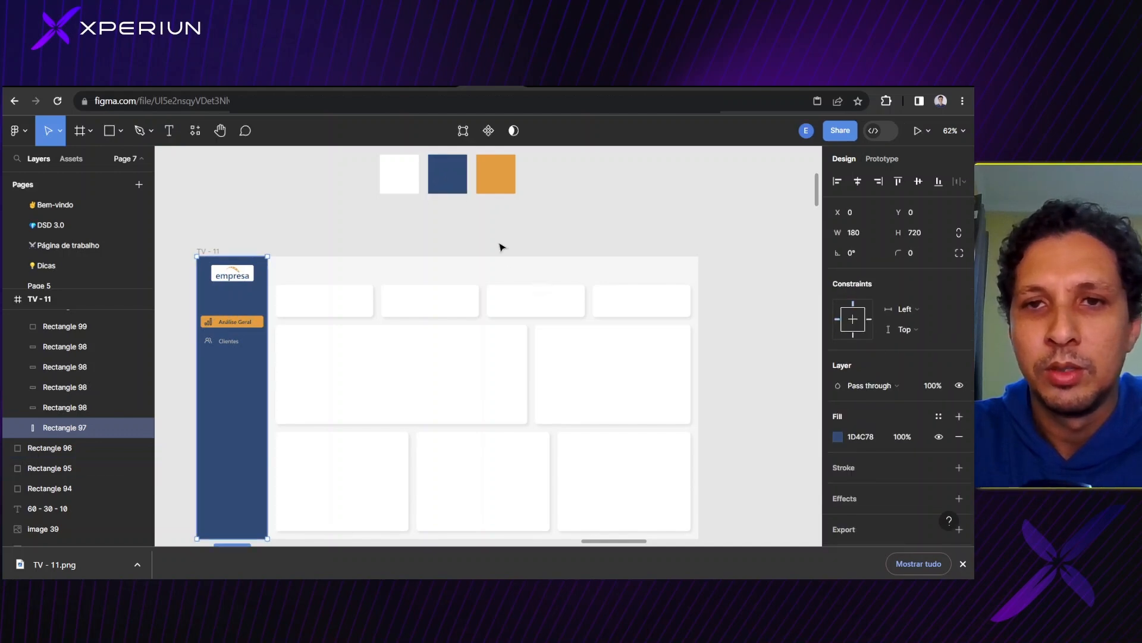
click(455, 179)
click(862, 353)
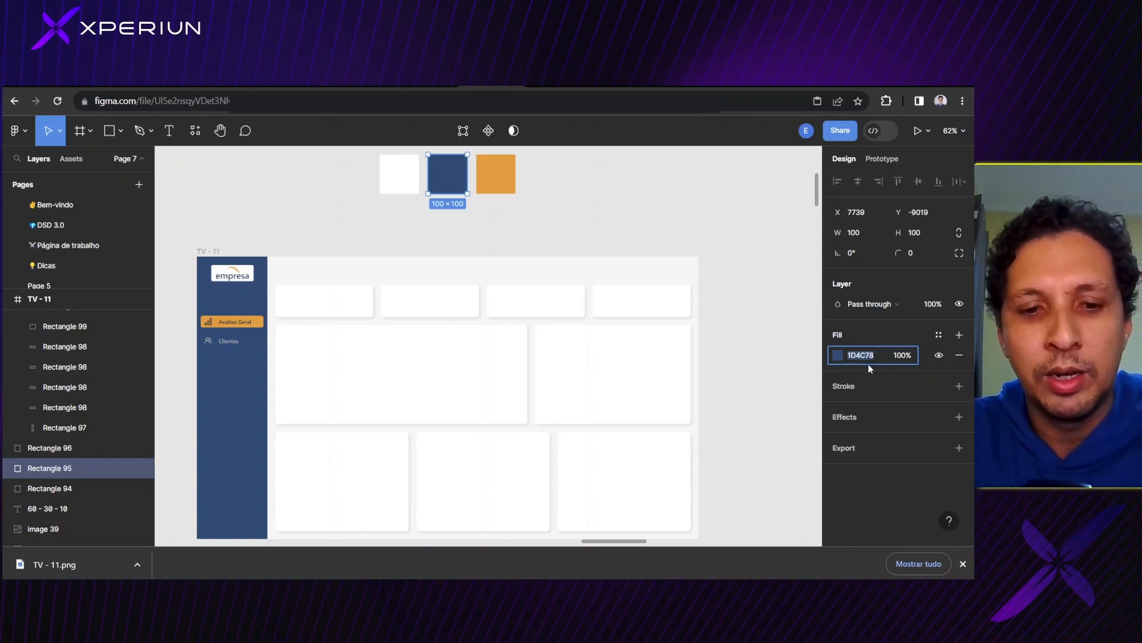
- Switch to Power BI and open the customization settings of the current report theme
key(alt+Tab)
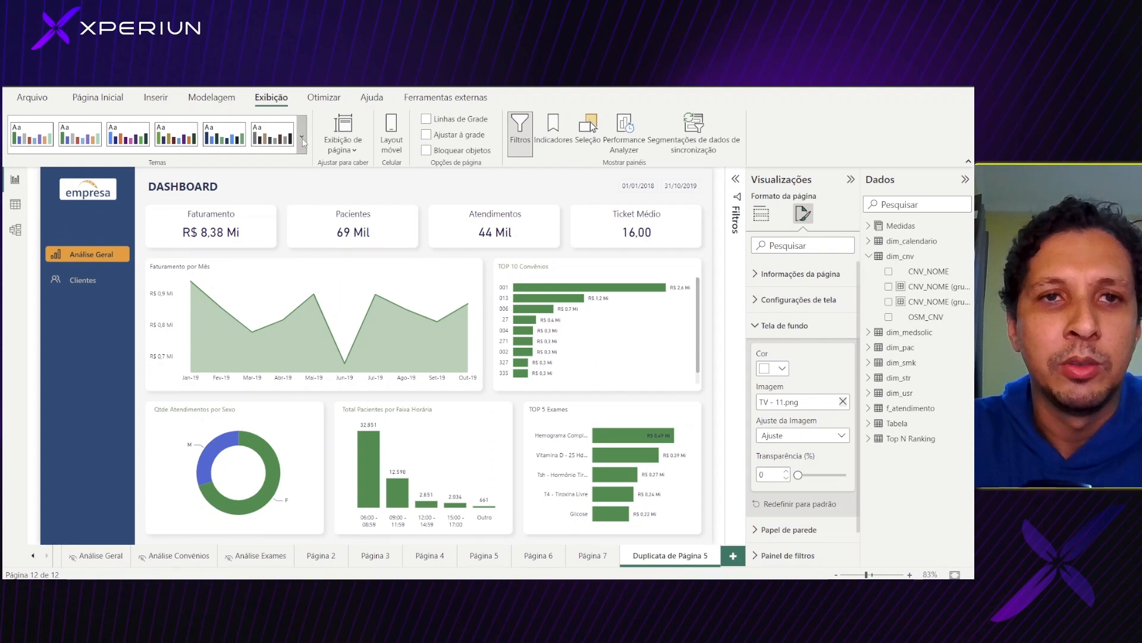
click(302, 136)
click(273, 101)
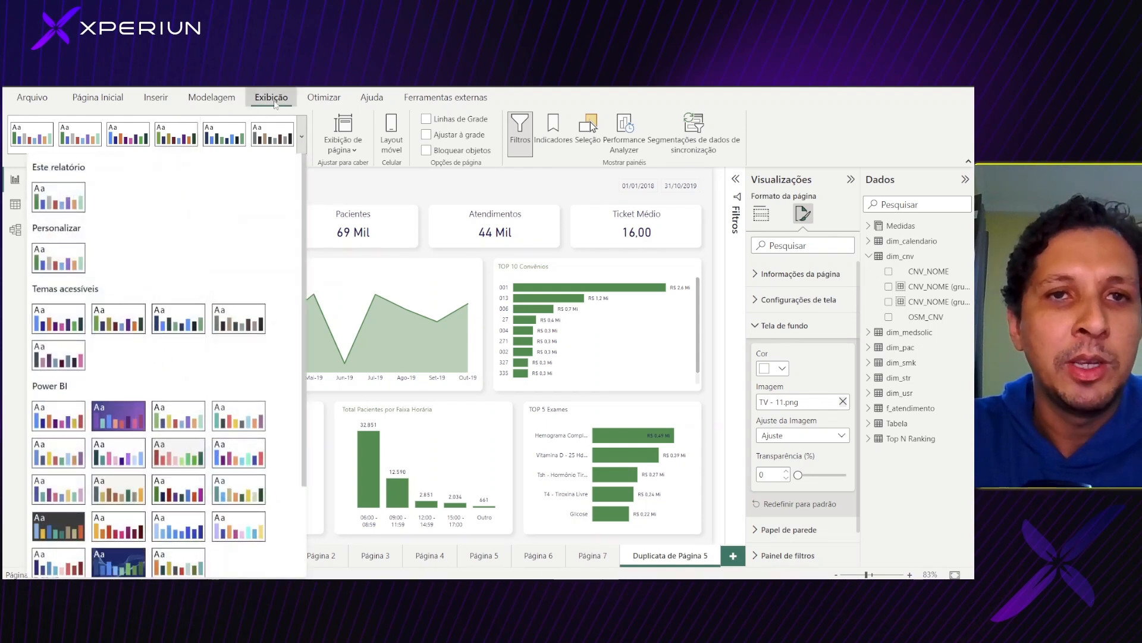
click(300, 122)
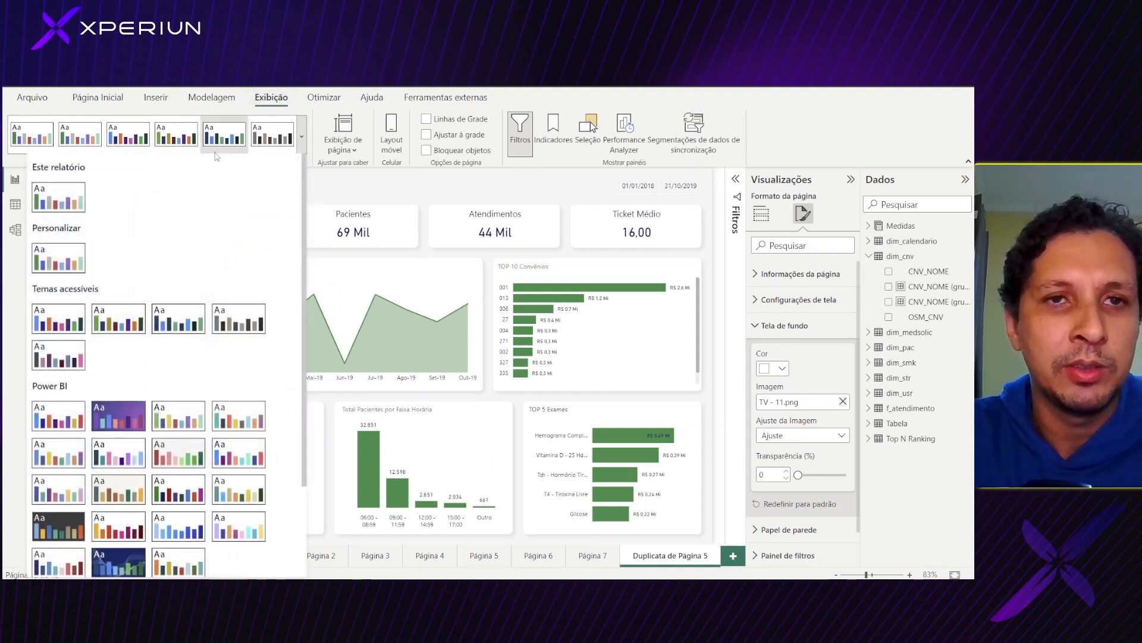
scroll(121, 418, down, 3)
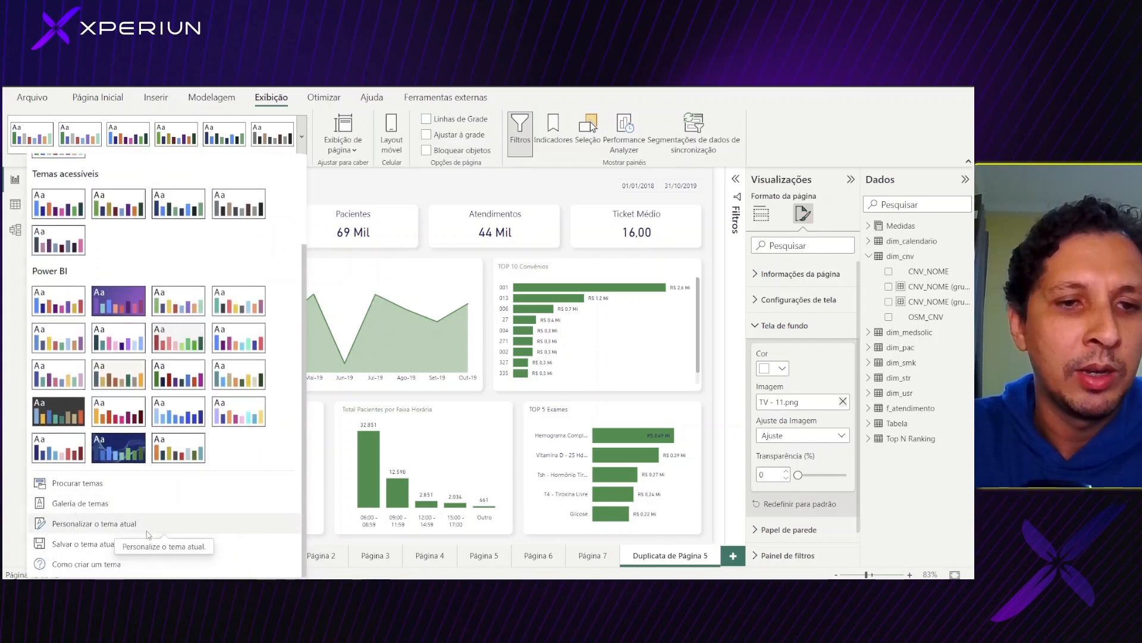
click(106, 525)
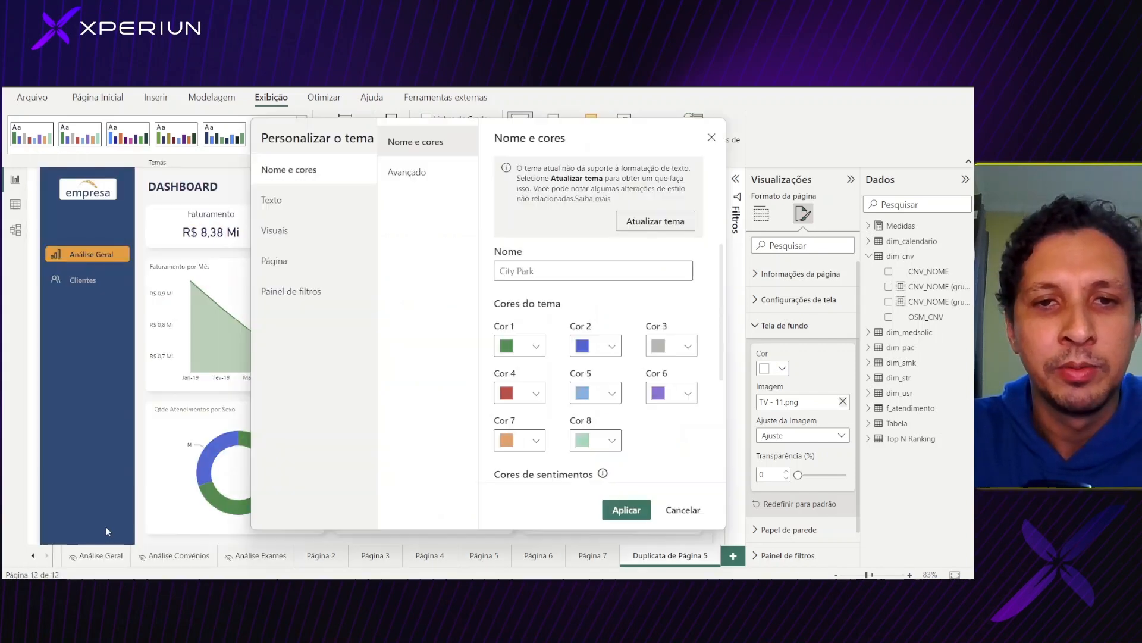
- Set theme color Cor 1 to #1D4C78
click(535, 348)
click(423, 429)
text(#1D4C78)
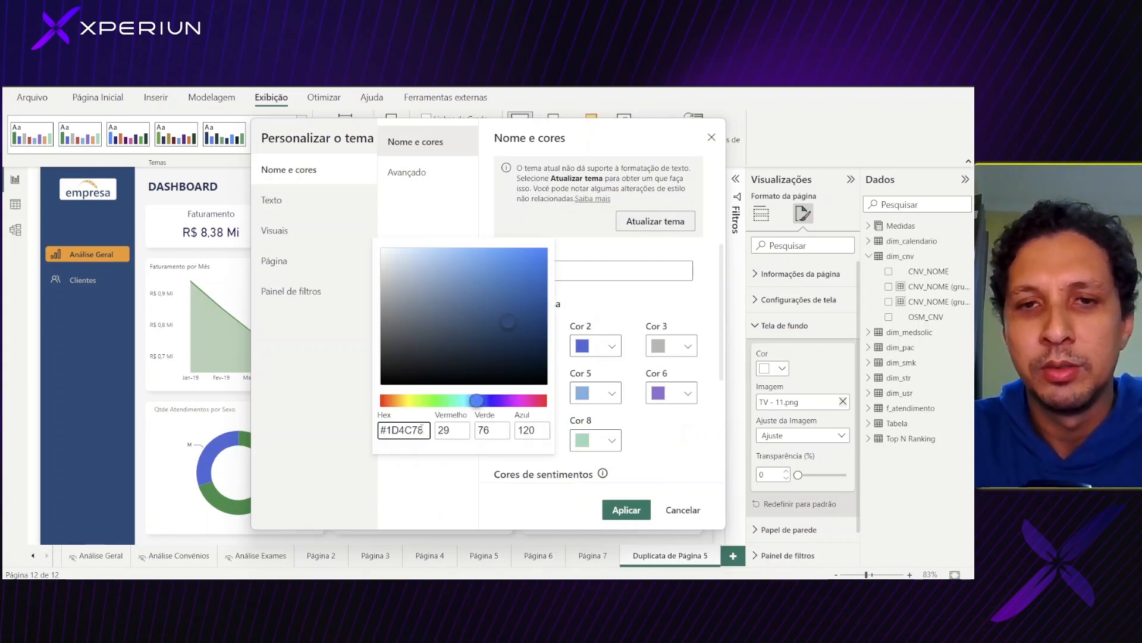
click(420, 487)
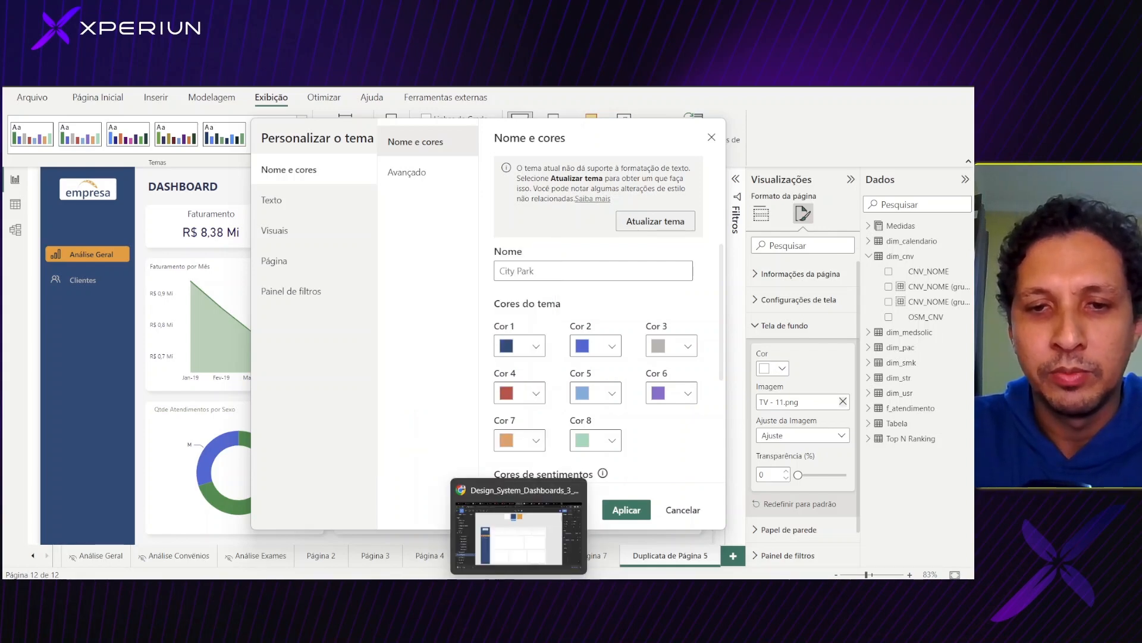
- Go back to Figma and copy the hex code F79A21 of the orange palette swatch
click(523, 532)
click(496, 174)
click(862, 356)
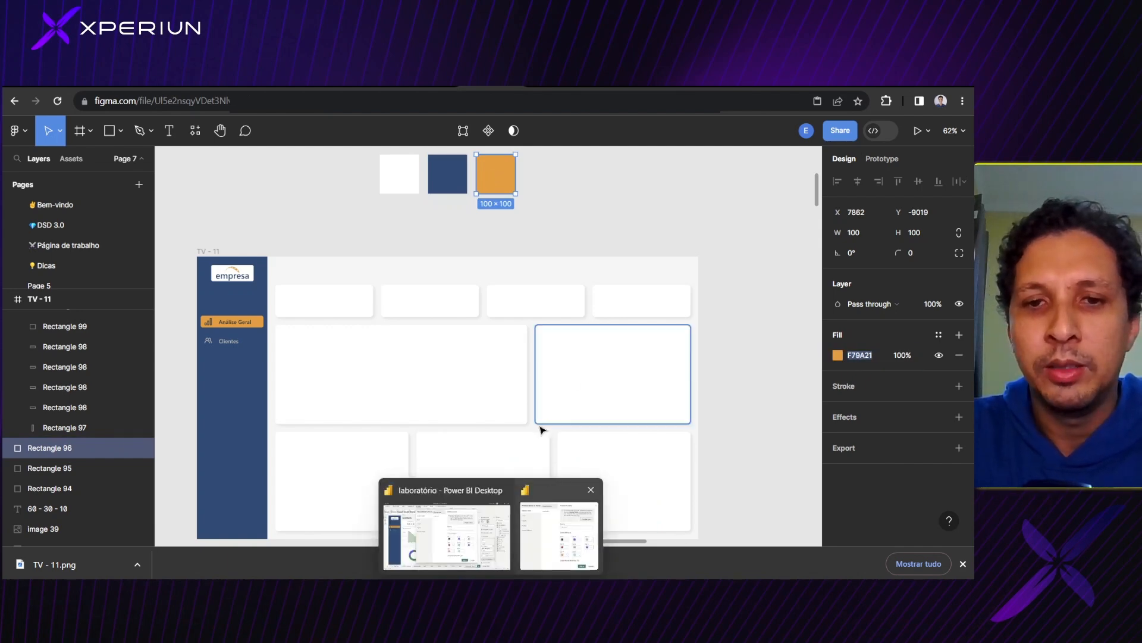
- In Power BI, set theme color Cor 2 to #F79A21 and apply the customized theme to the report
click(468, 529)
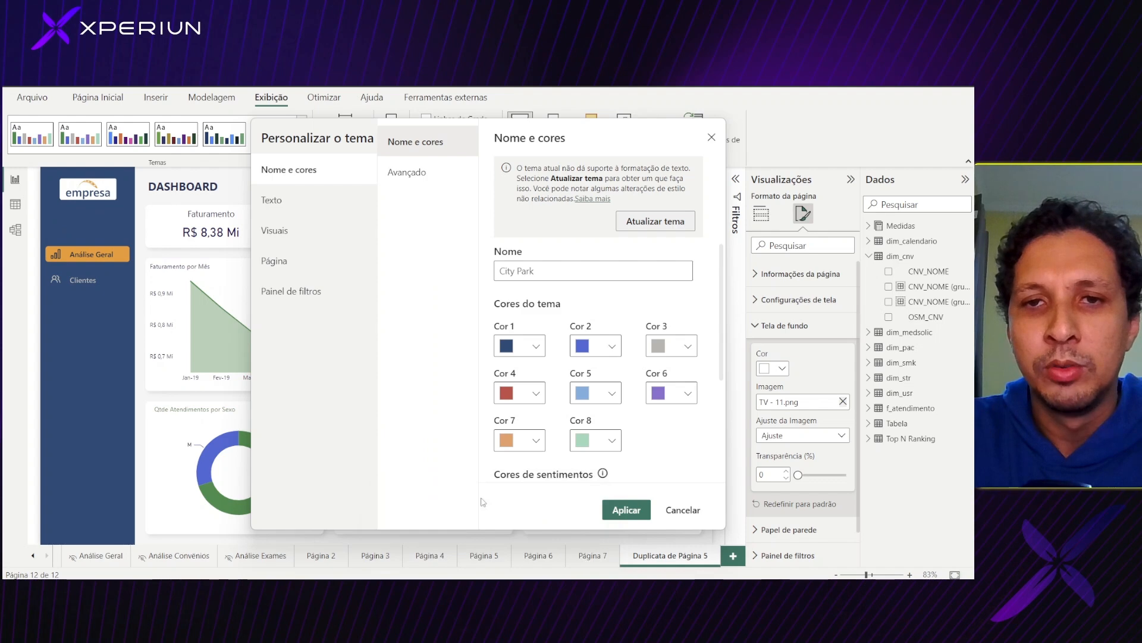
click(611, 346)
double_click(491, 430)
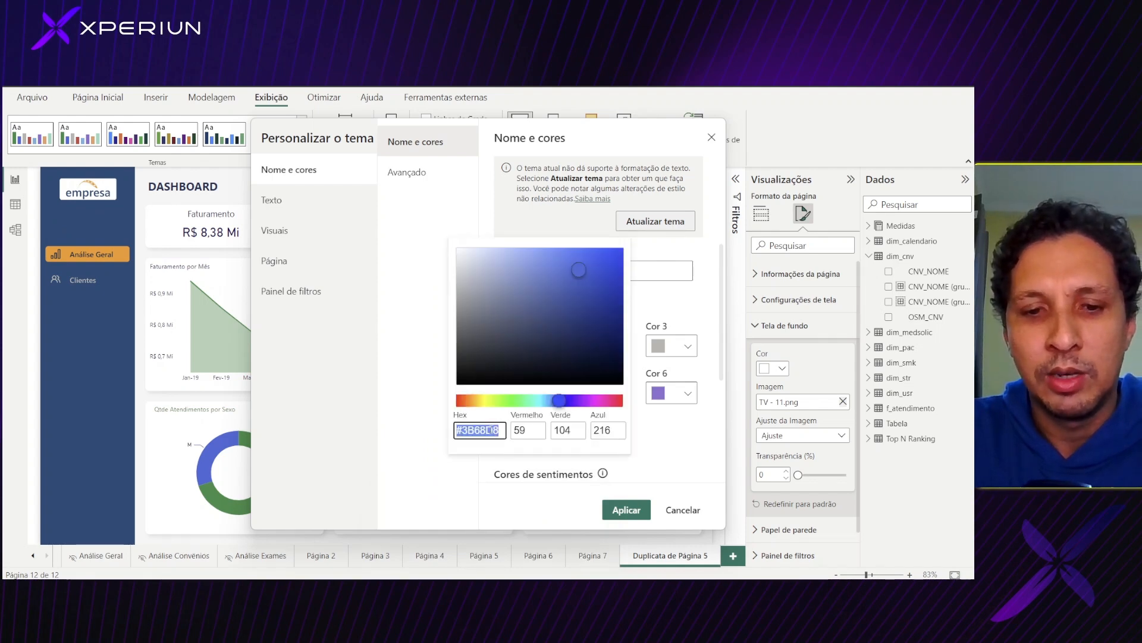
text(#F79A21)
click(538, 496)
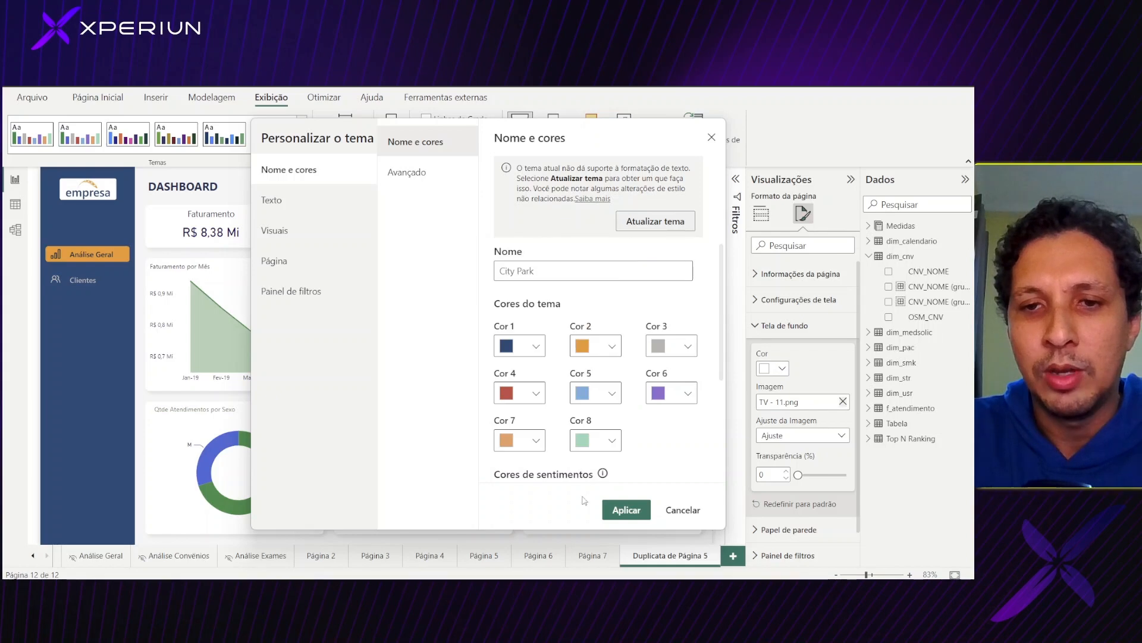
click(627, 509)
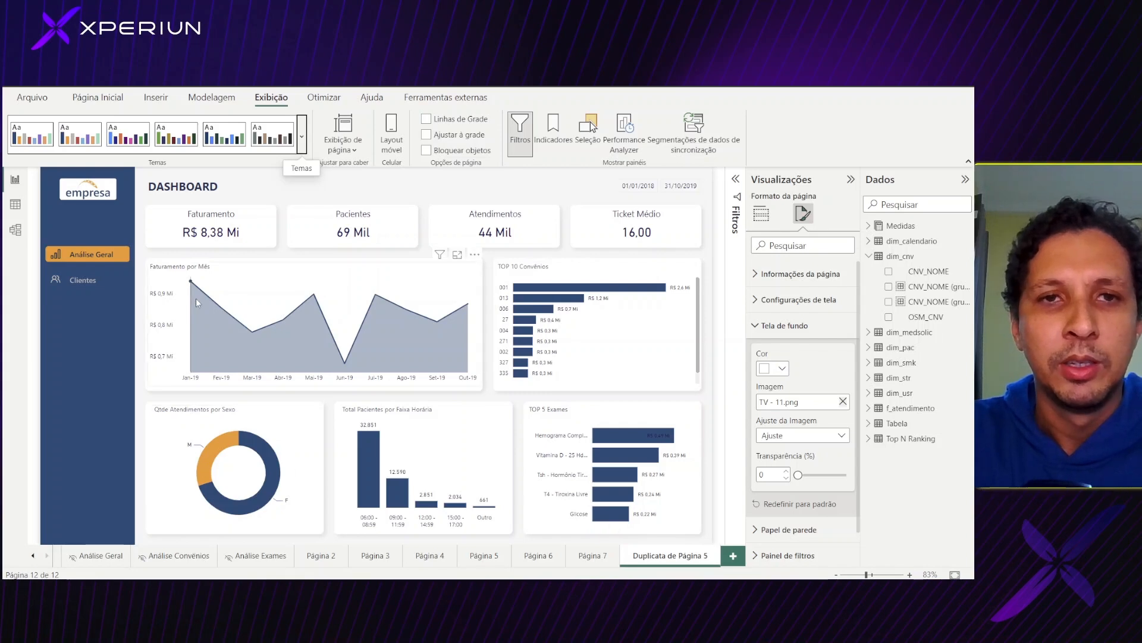
click(465, 194)
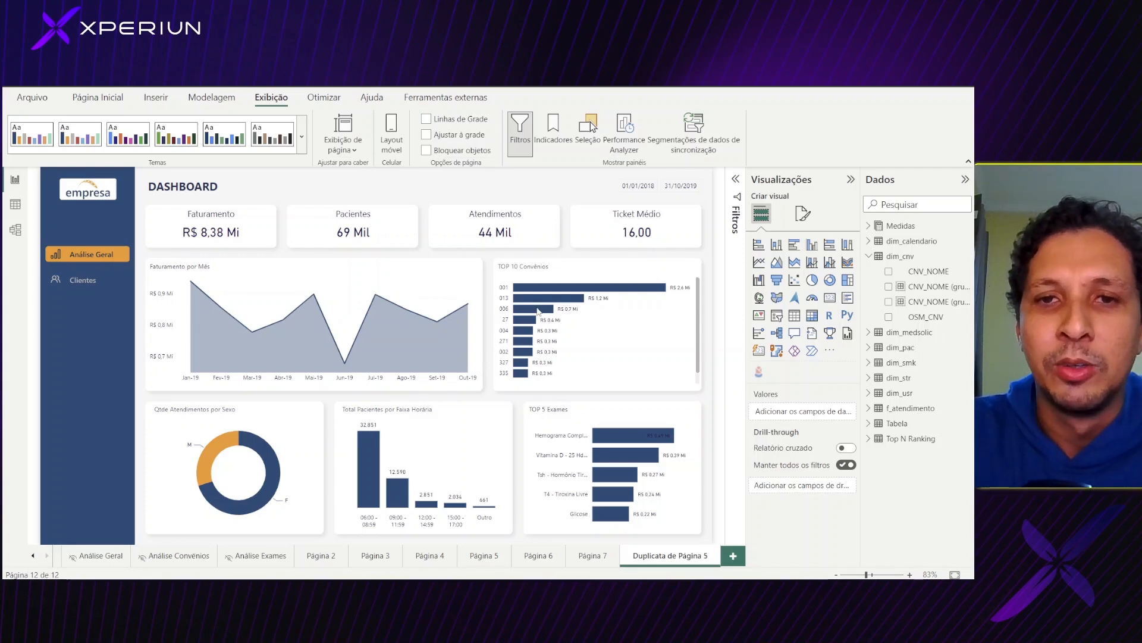
- Open the conditional formatting settings for the bar colors of the TOP 10 Convênios chart
mouse_move(547, 314)
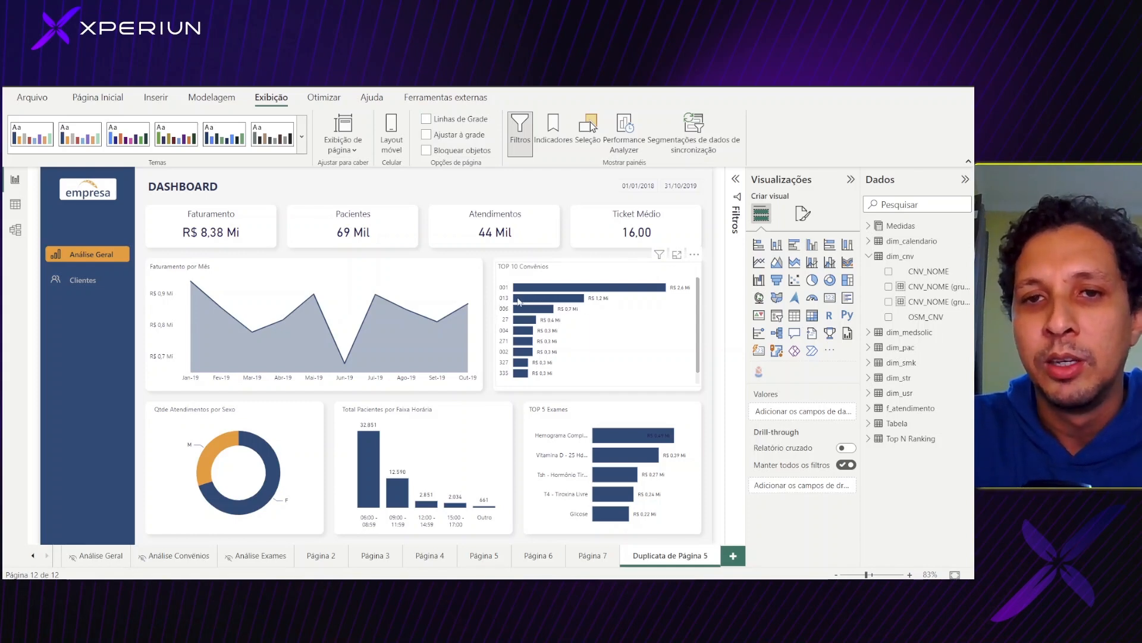
click(702, 327)
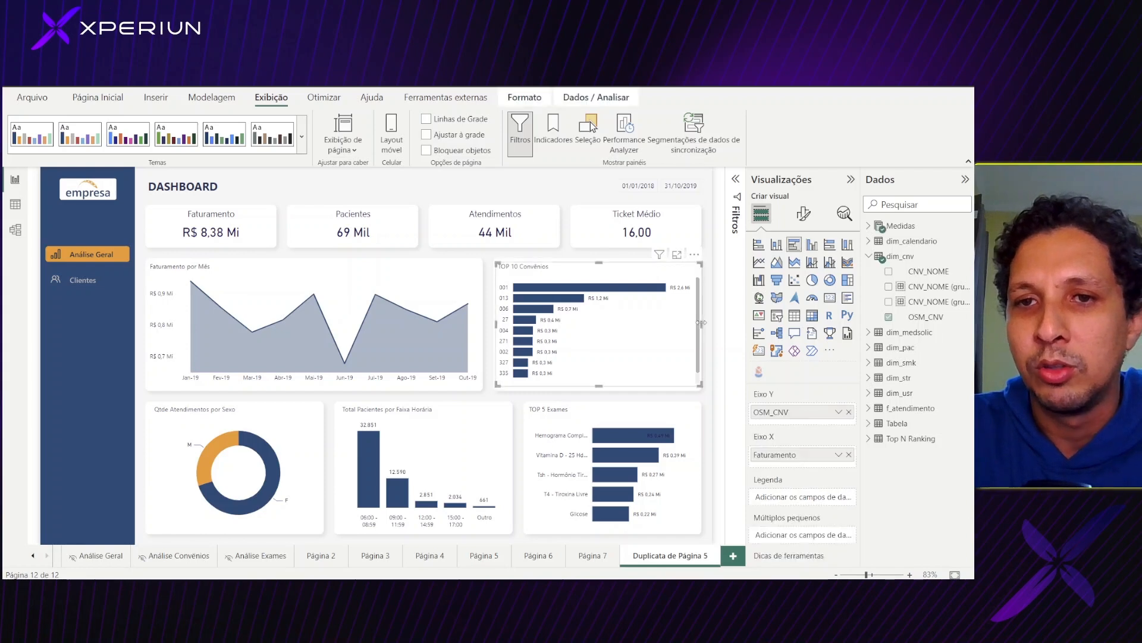
click(803, 213)
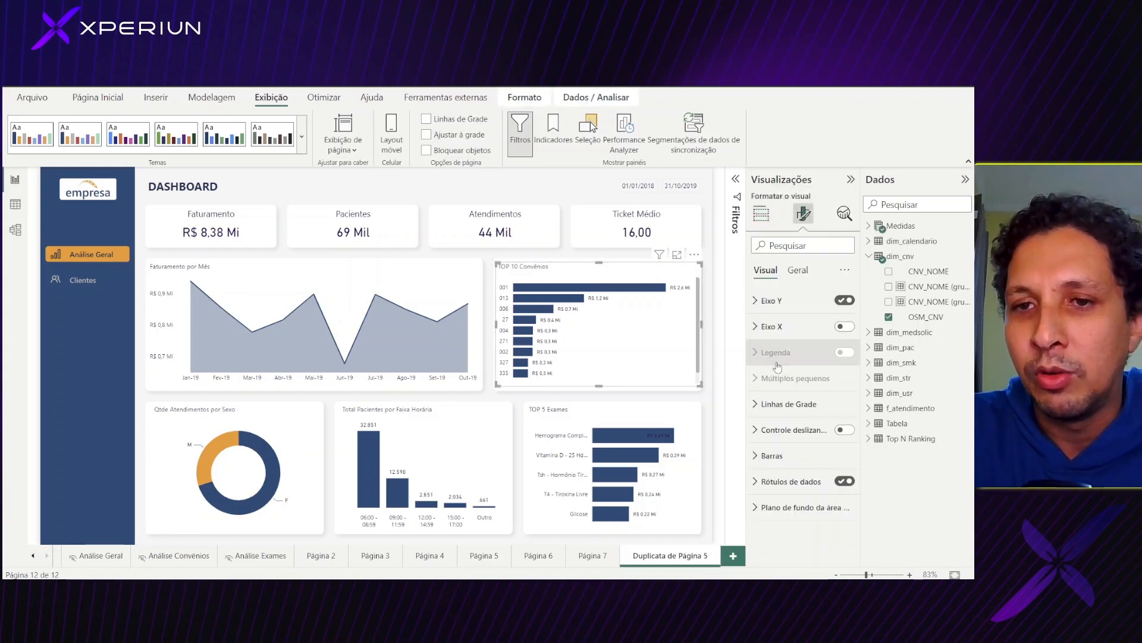
click(767, 455)
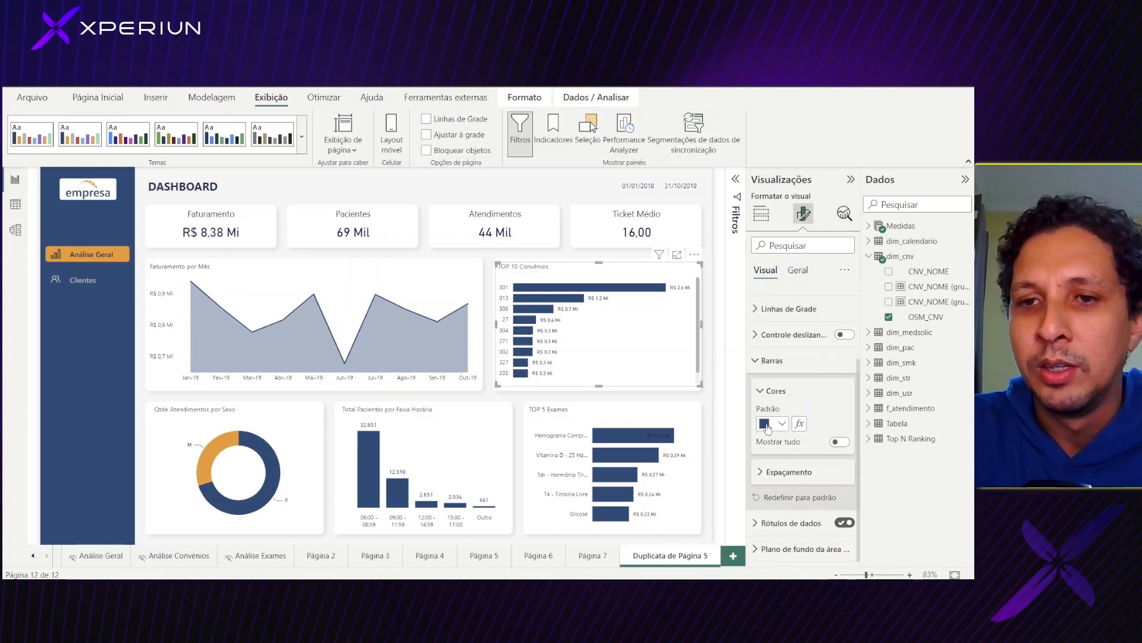
click(801, 424)
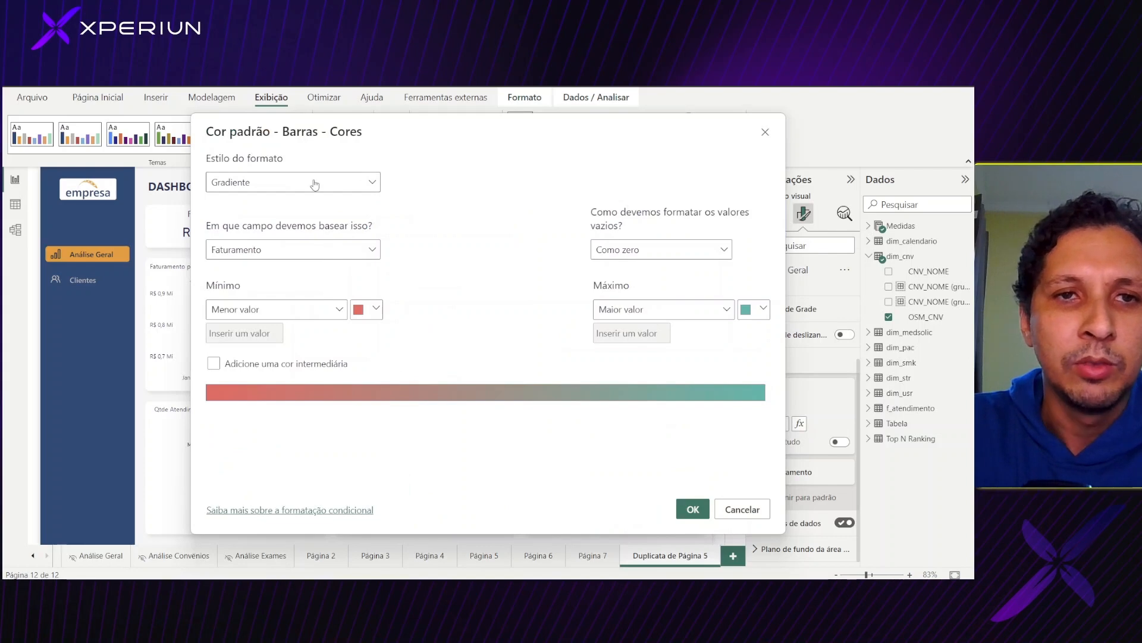
- Set the bar color format style to Regras and base it on the OSM_CNV field from dim_cnv
click(313, 183)
click(256, 223)
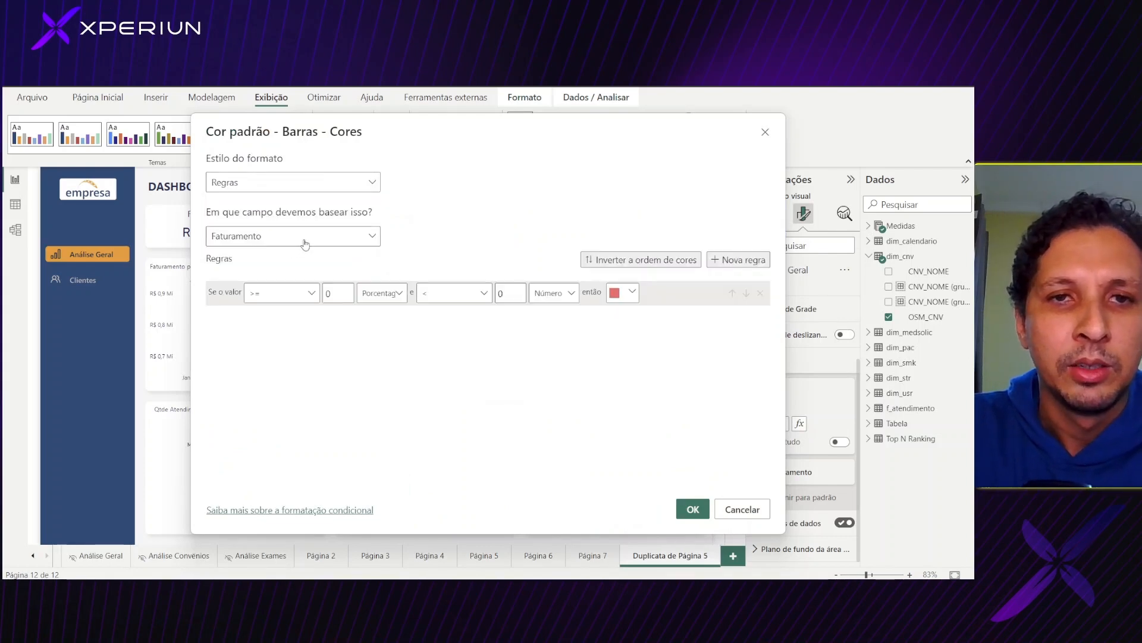
click(301, 239)
text(OS)
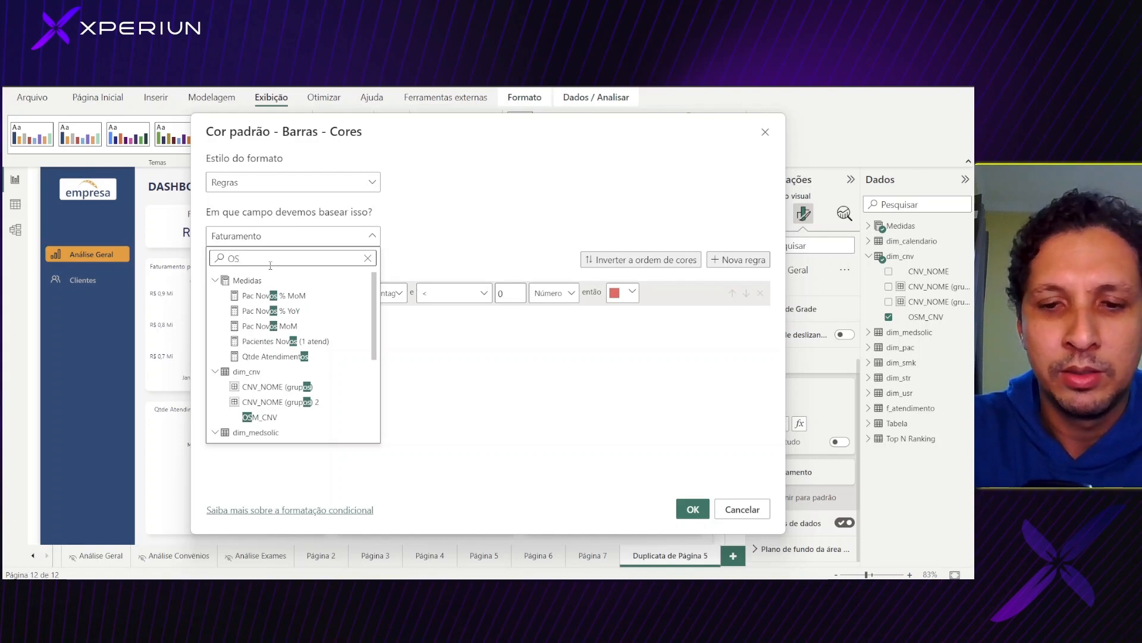
text(M)
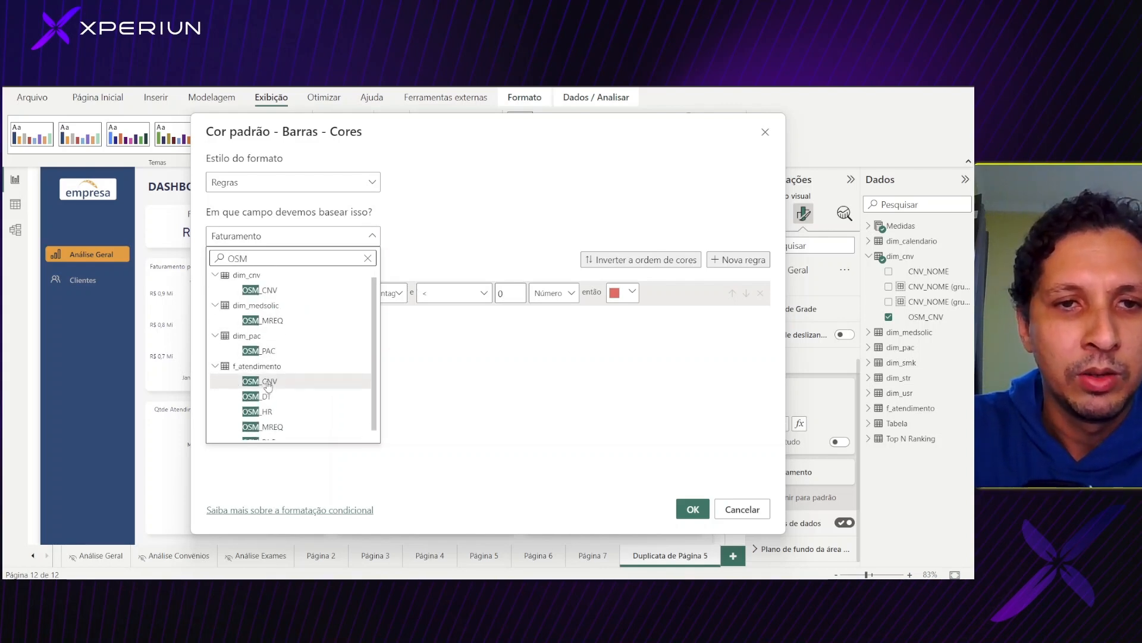
scroll(268, 386, up, 1)
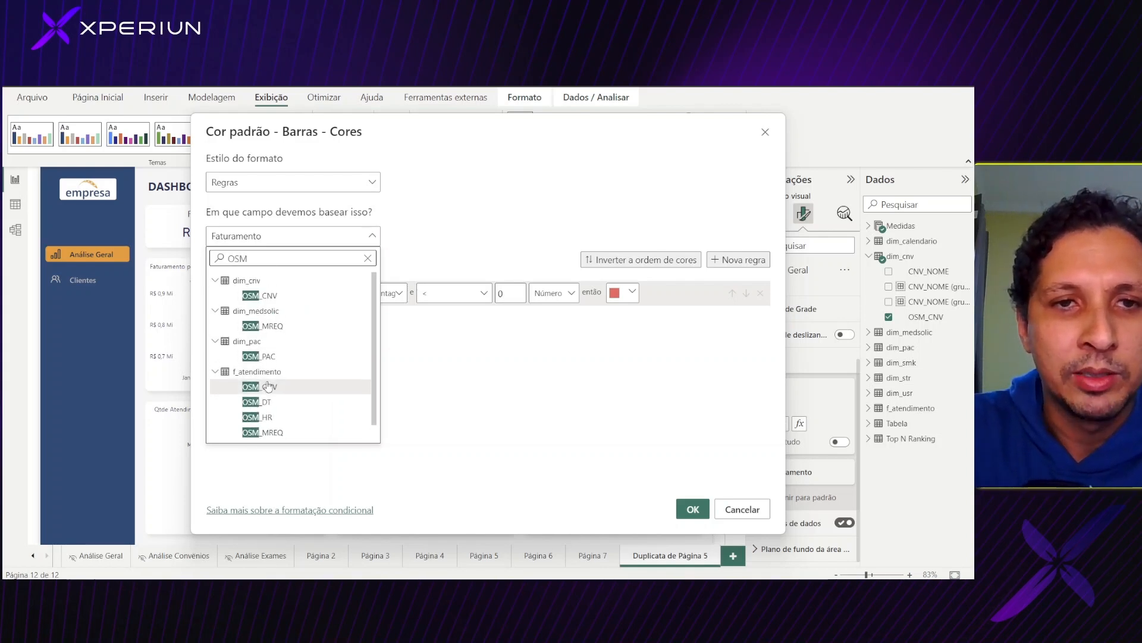
click(262, 295)
- Define a rule coloring the bar orange when the value é 013, and apply it to the TOP 10 Convênios chart
click(353, 297)
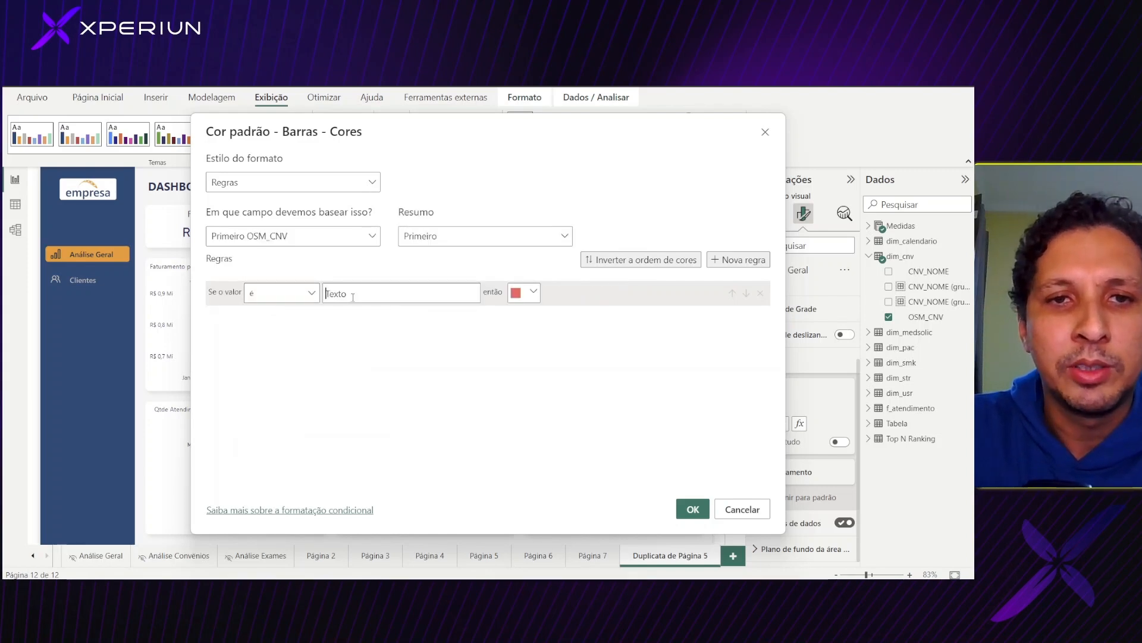
text(013)
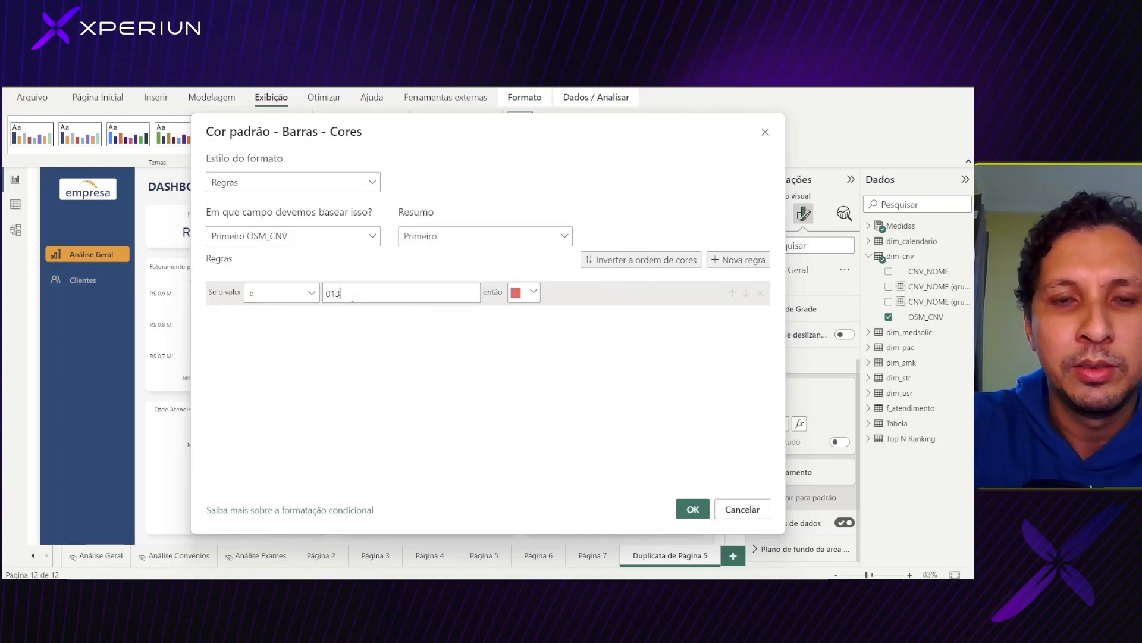
click(526, 295)
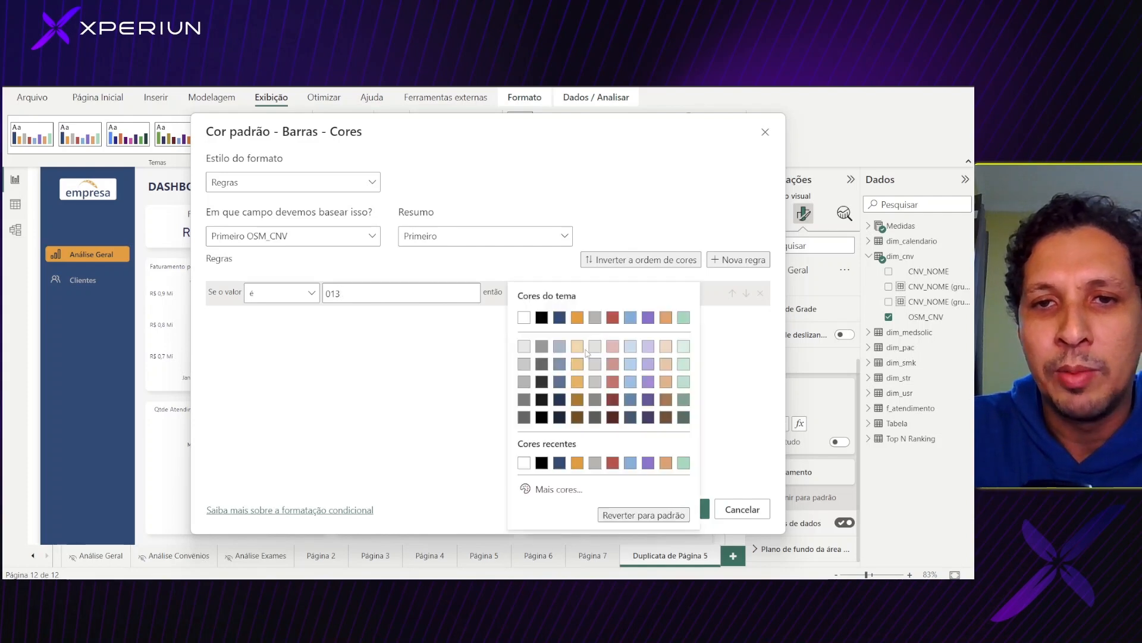
click(578, 320)
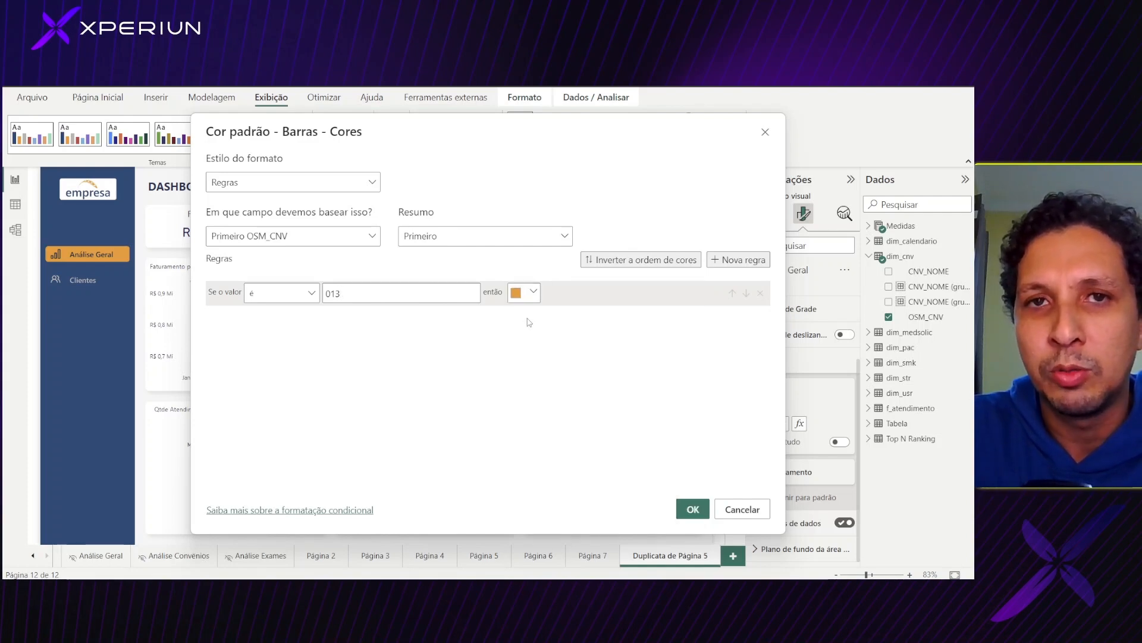
click(693, 508)
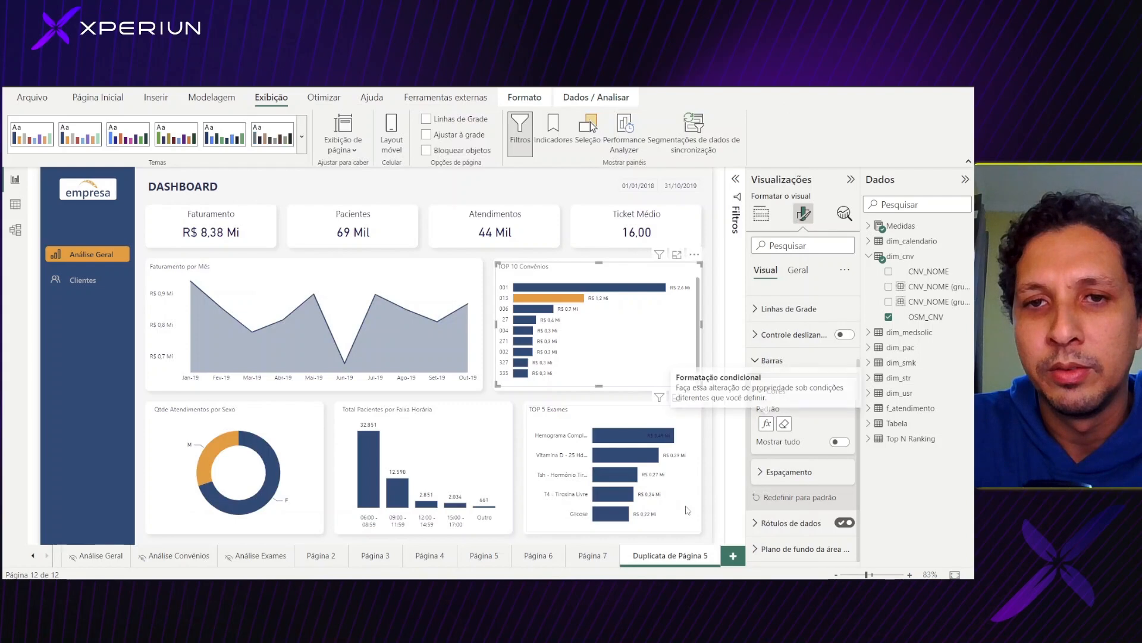
click(710, 331)
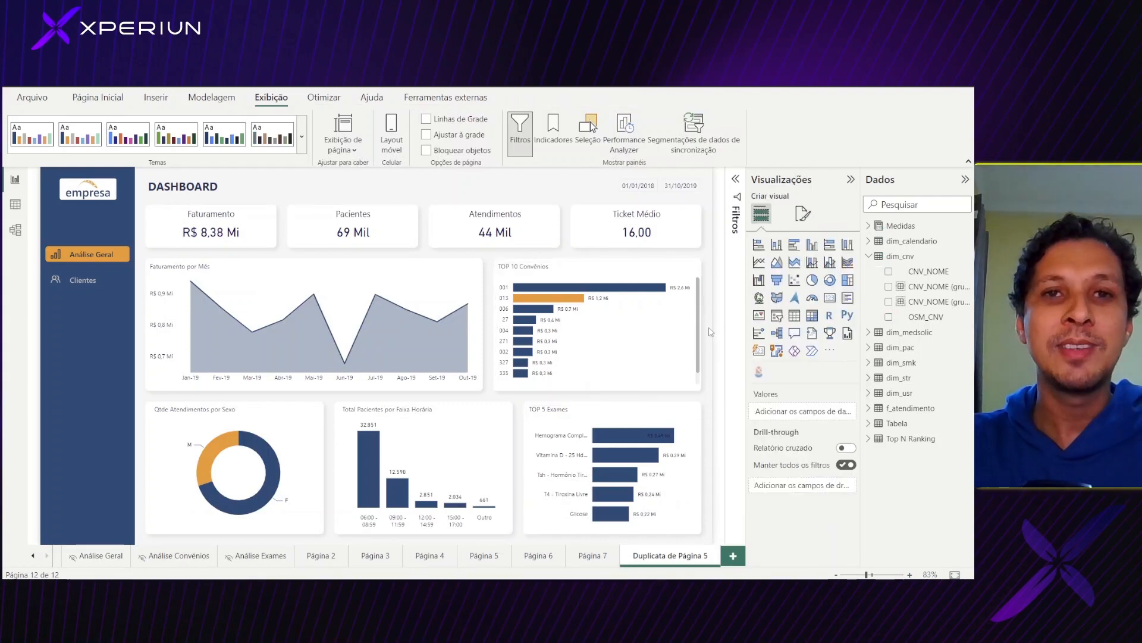